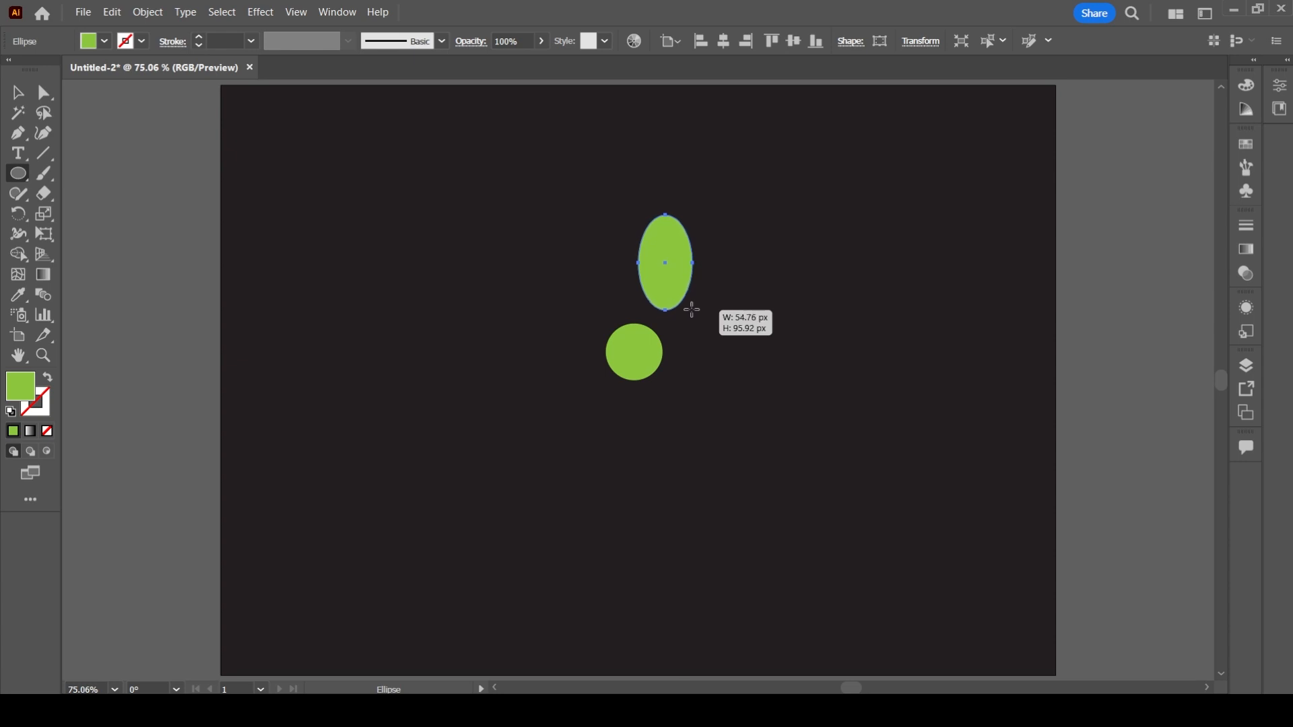
Convert the green ellipse's bottom anchor point to a corner to form a pointed petal
{"action": "left_click", "coordinate": [46, 98]}
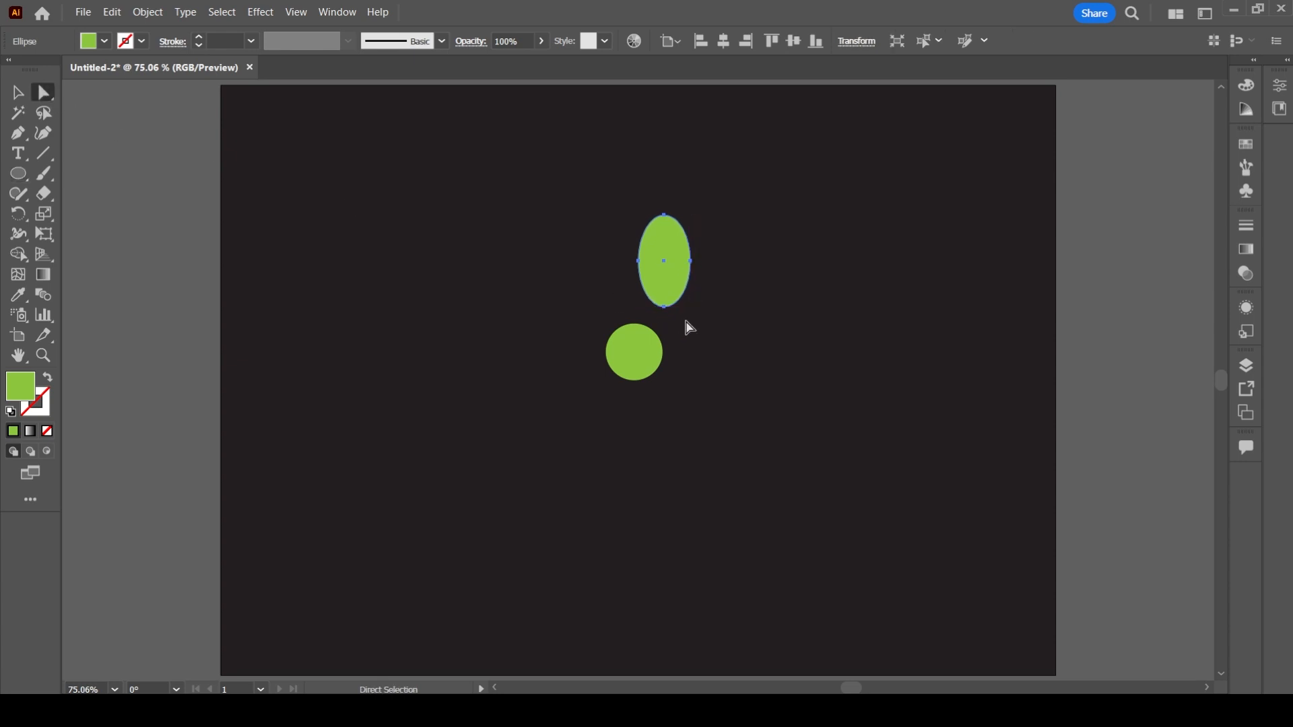
{"action": "left_click", "coordinate": [646, 303]}
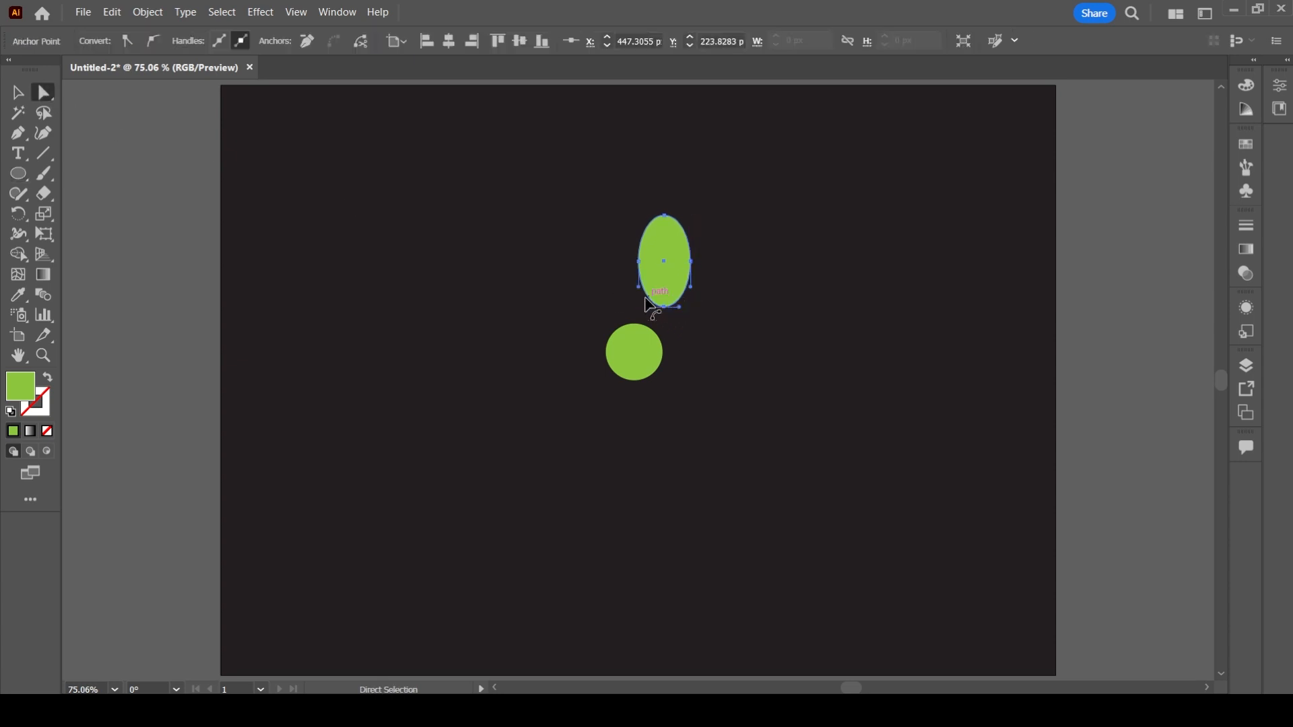
{"action": "left_click", "coordinate": [131, 39]}
{"action": "left_click", "coordinate": [18, 92]}
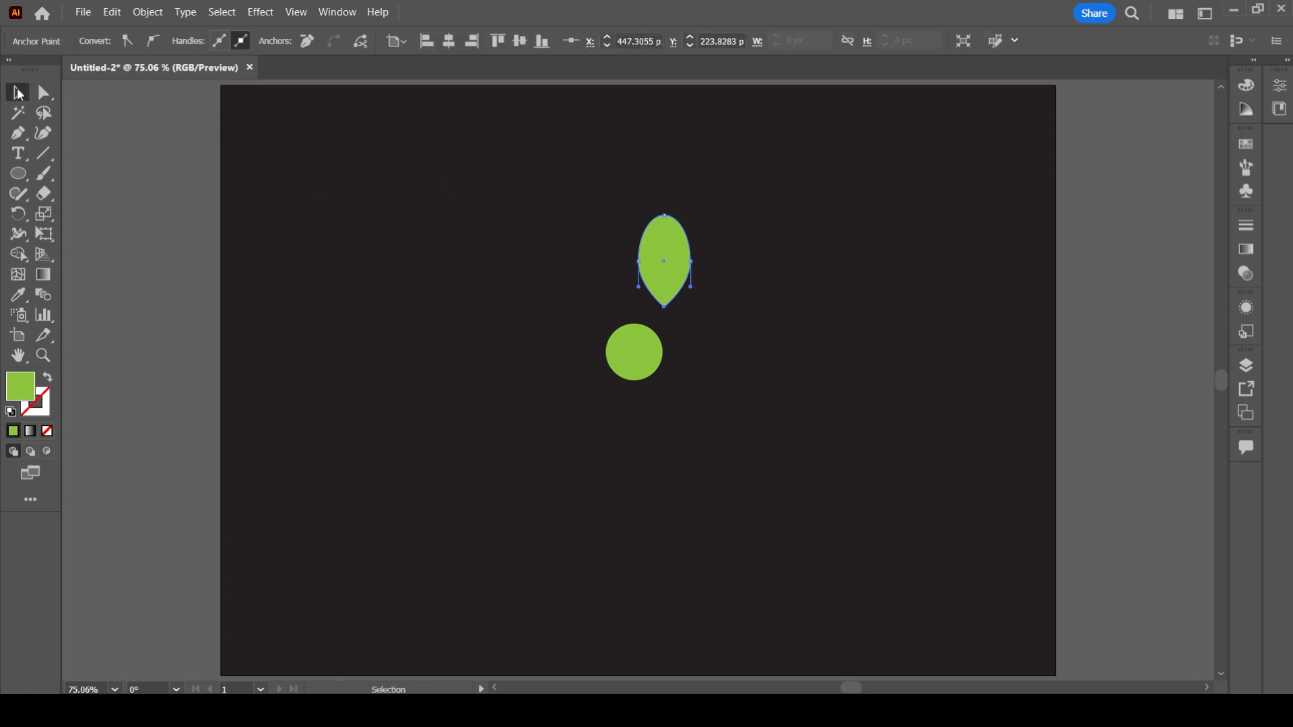
Move the petal so it sits centred directly above the green circle
{"action": "left_click", "coordinate": [389, 303]}
{"action": "left_click_drag", "start_coordinate": [665, 260], "coordinate": [636, 265]}
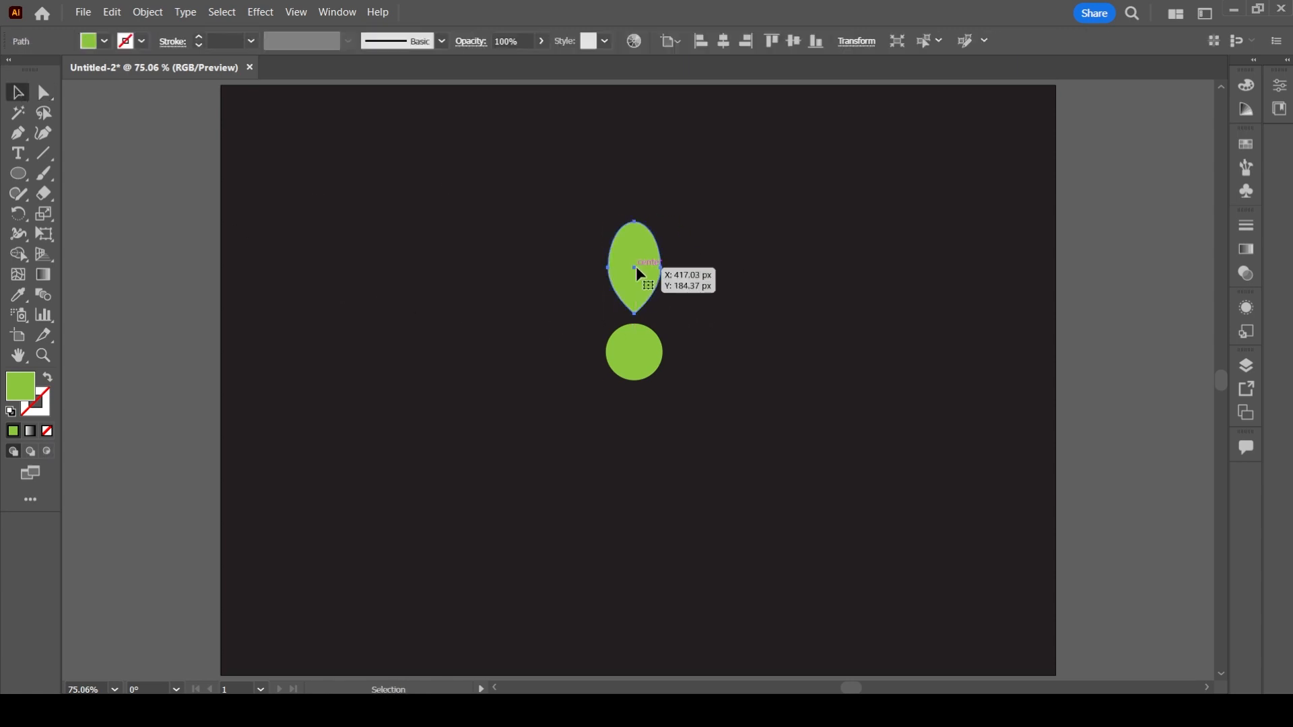
{"action": "left_click", "coordinate": [635, 222]}
{"action": "mouse_move", "coordinate": [634, 221]}
{"action": "left_mouse_down"}
{"action": "mouse_move", "coordinate": [634, 209]}
{"action": "mouse_move", "coordinate": [633, 220]}
{"action": "left_mouse_up"}
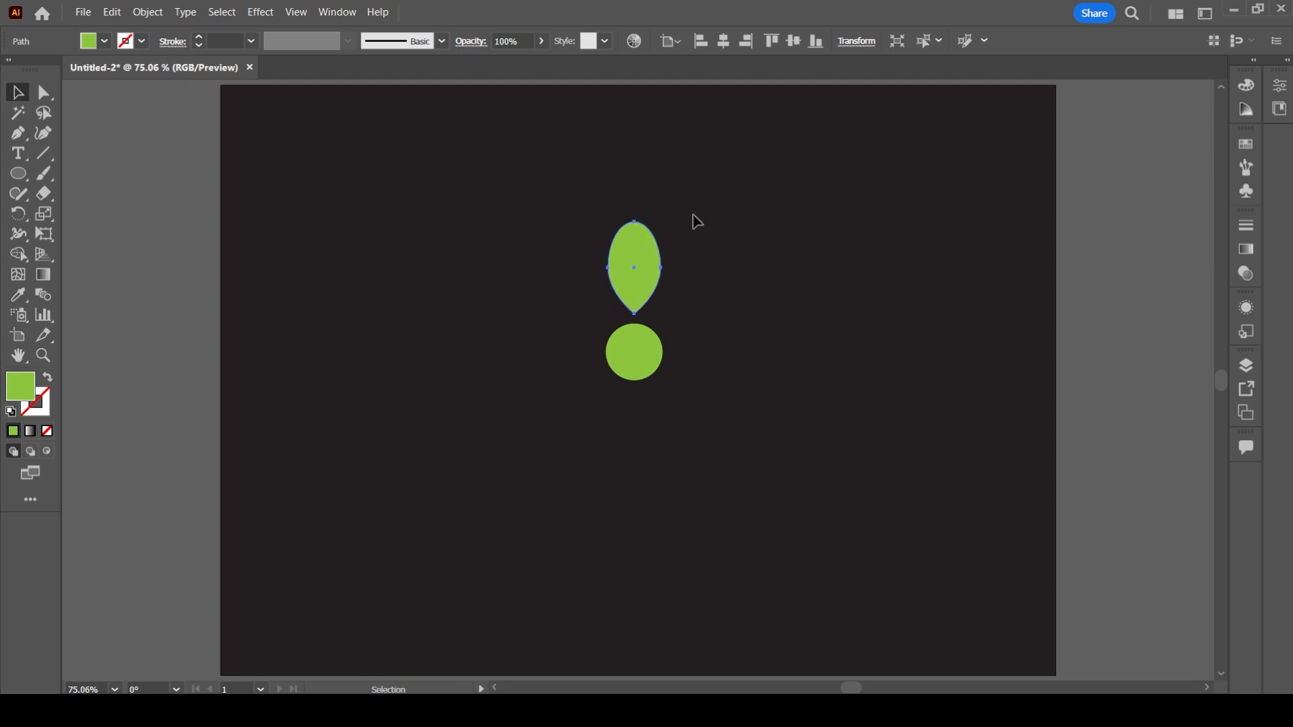
Change the petal's fill to orange and deselect it
{"action": "left_click", "coordinate": [92, 34]}
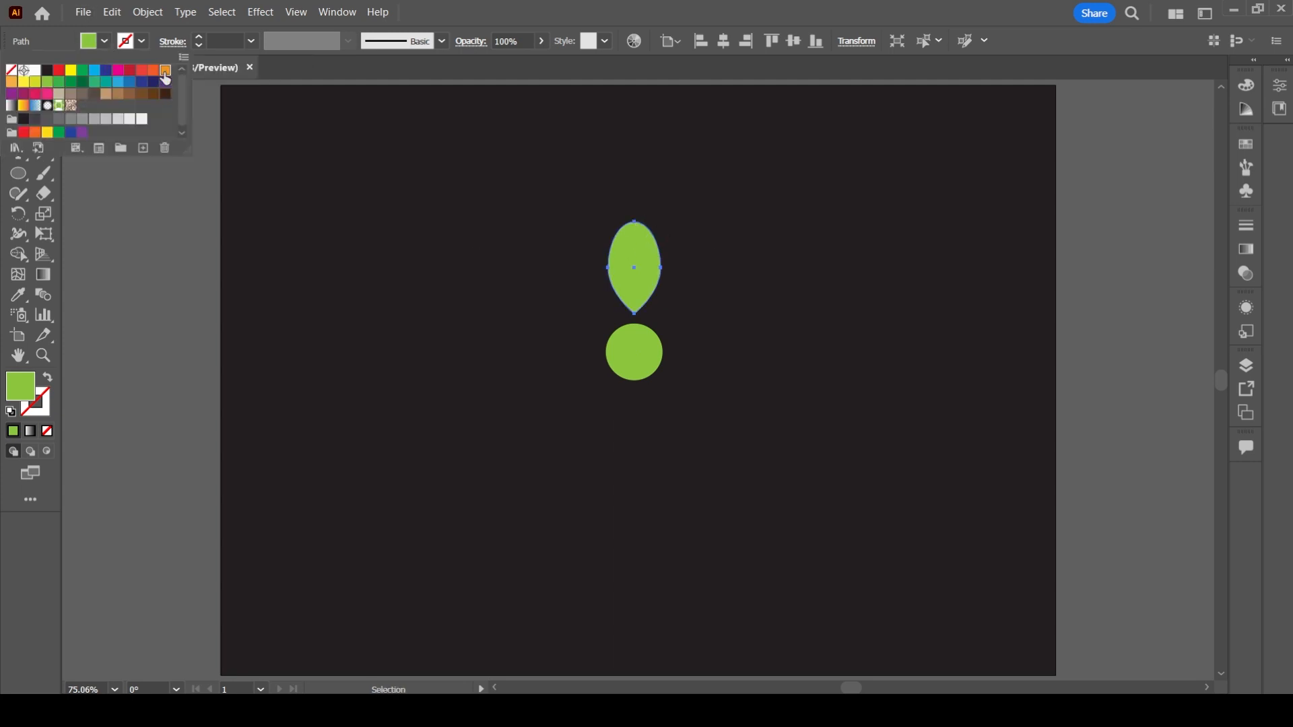
{"action": "left_click", "coordinate": [165, 70]}
{"action": "left_click", "coordinate": [688, 6]}
{"action": "left_click", "coordinate": [746, 314]}
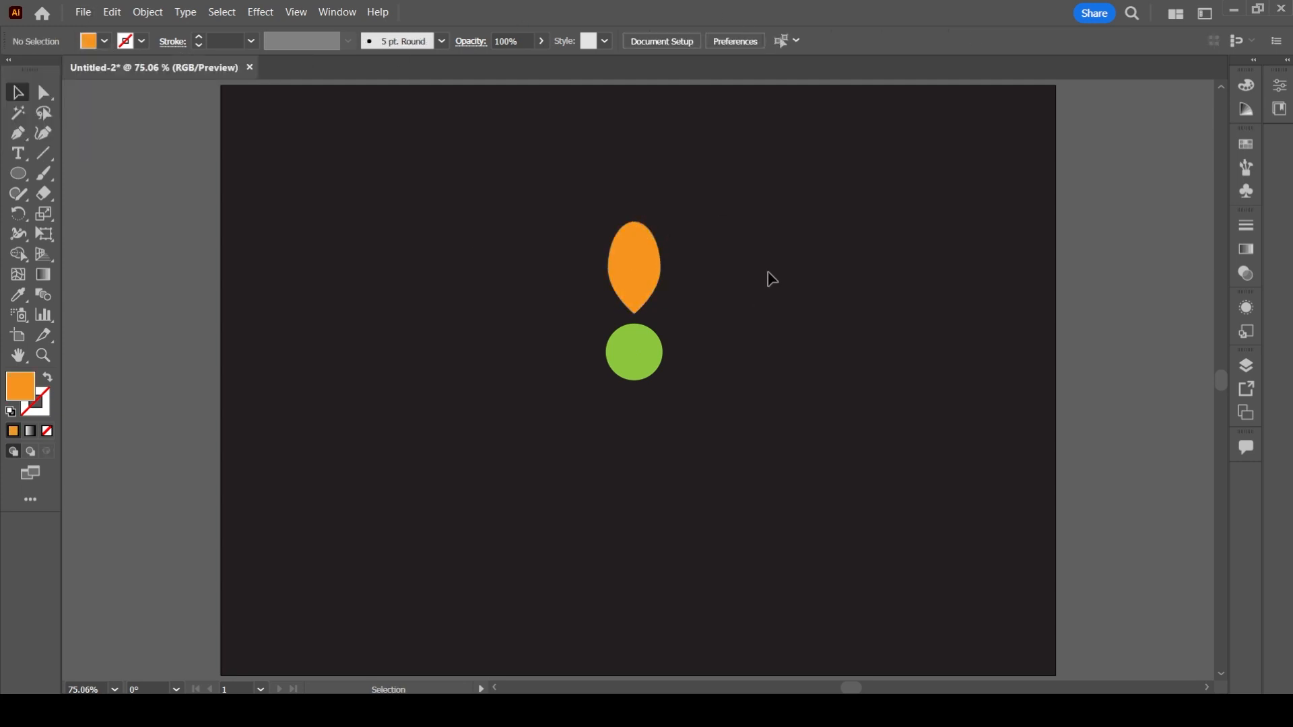
Create a radial repeat from the orange petal
{"action": "left_click", "coordinate": [644, 267]}
{"action": "left_click", "coordinate": [148, 12]}
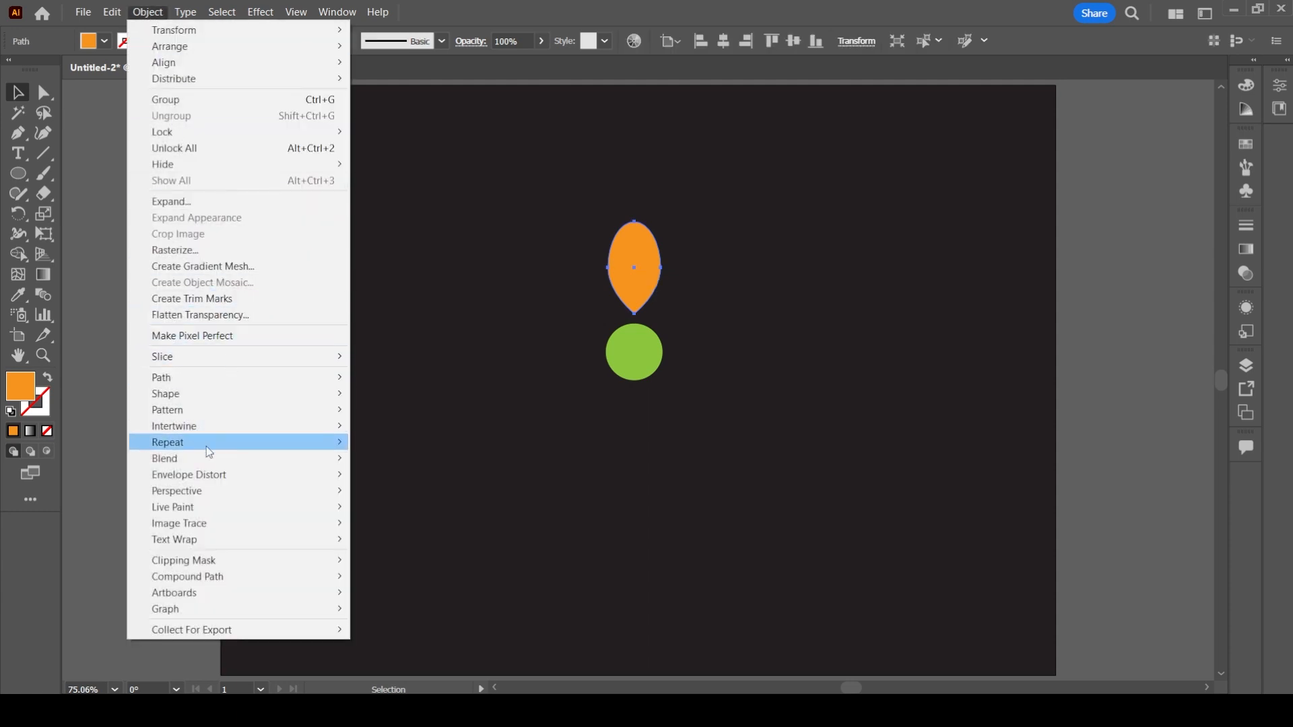
{"action": "mouse_move", "coordinate": [341, 445]}
{"action": "left_click", "coordinate": [397, 445]}
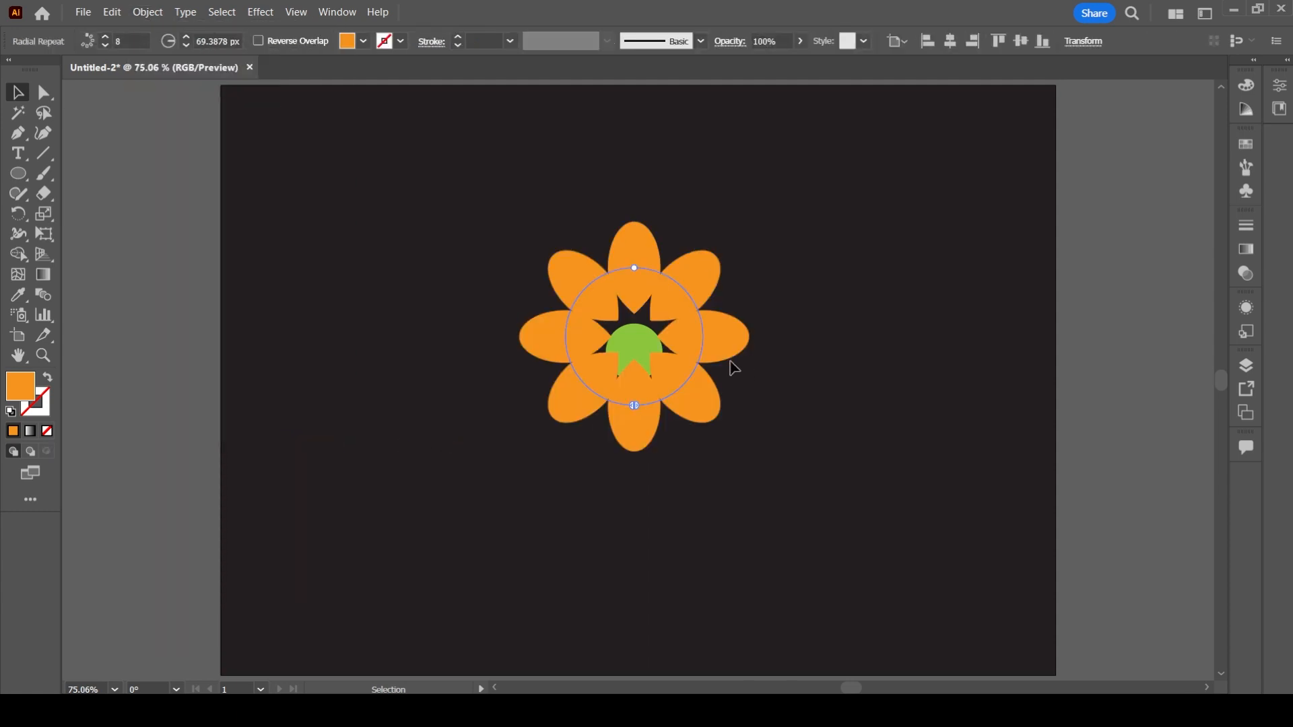
Adjust the radial repeat's petal ring to a radius of about 77.6 px, rotated to about 46.7°
{"action": "left_click_drag", "start_coordinate": [635, 406], "coordinate": [683, 413]}
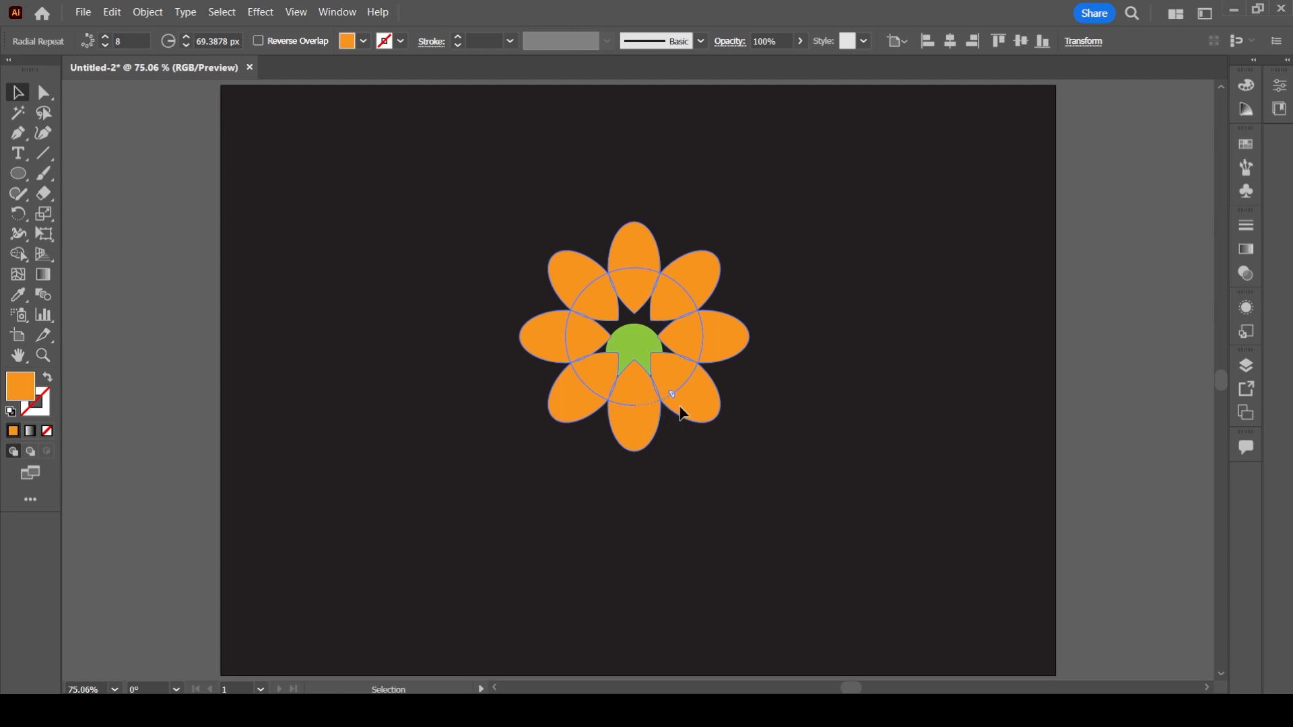
{"action": "mouse_move", "coordinate": [635, 269]}
{"action": "left_mouse_down"}
{"action": "mouse_move", "coordinate": [633, 239]}
{"action": "mouse_move", "coordinate": [636, 255]}
{"action": "left_mouse_up"}
{"action": "left_click_drag", "start_coordinate": [636, 420], "coordinate": [726, 438]}
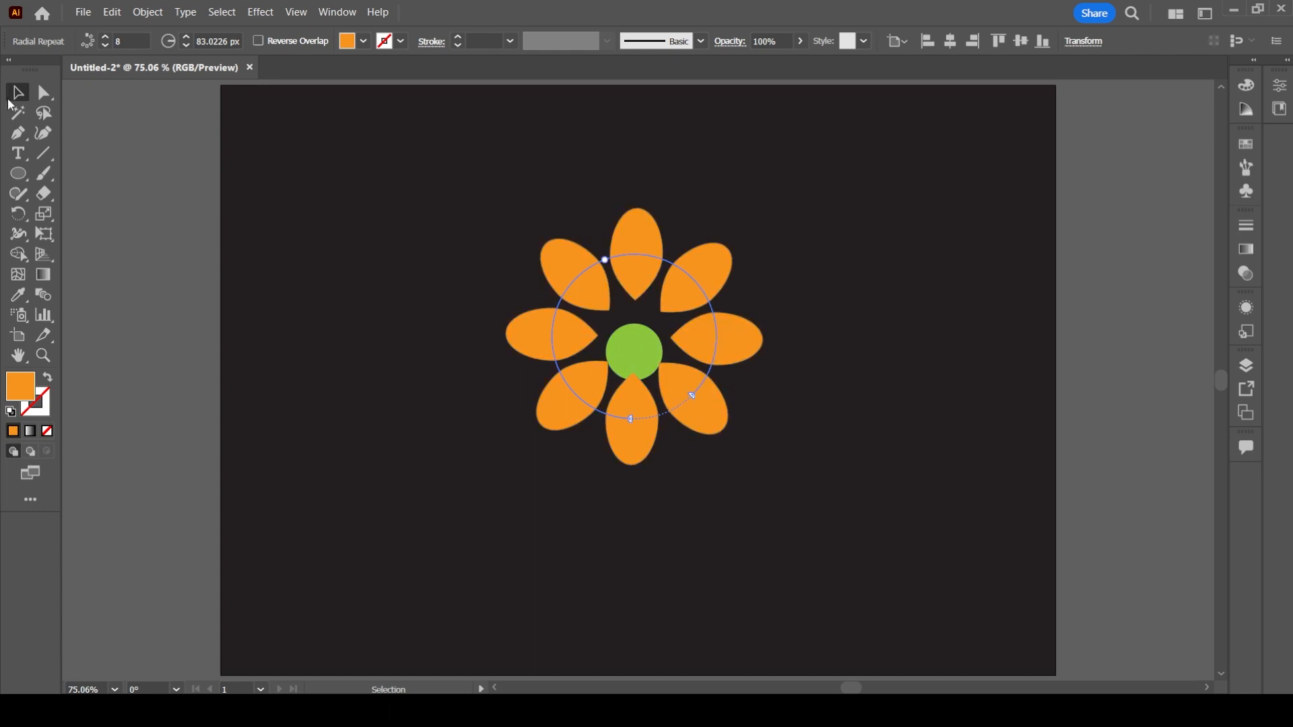
{"action": "left_click_drag", "start_coordinate": [606, 262], "coordinate": [686, 278]}
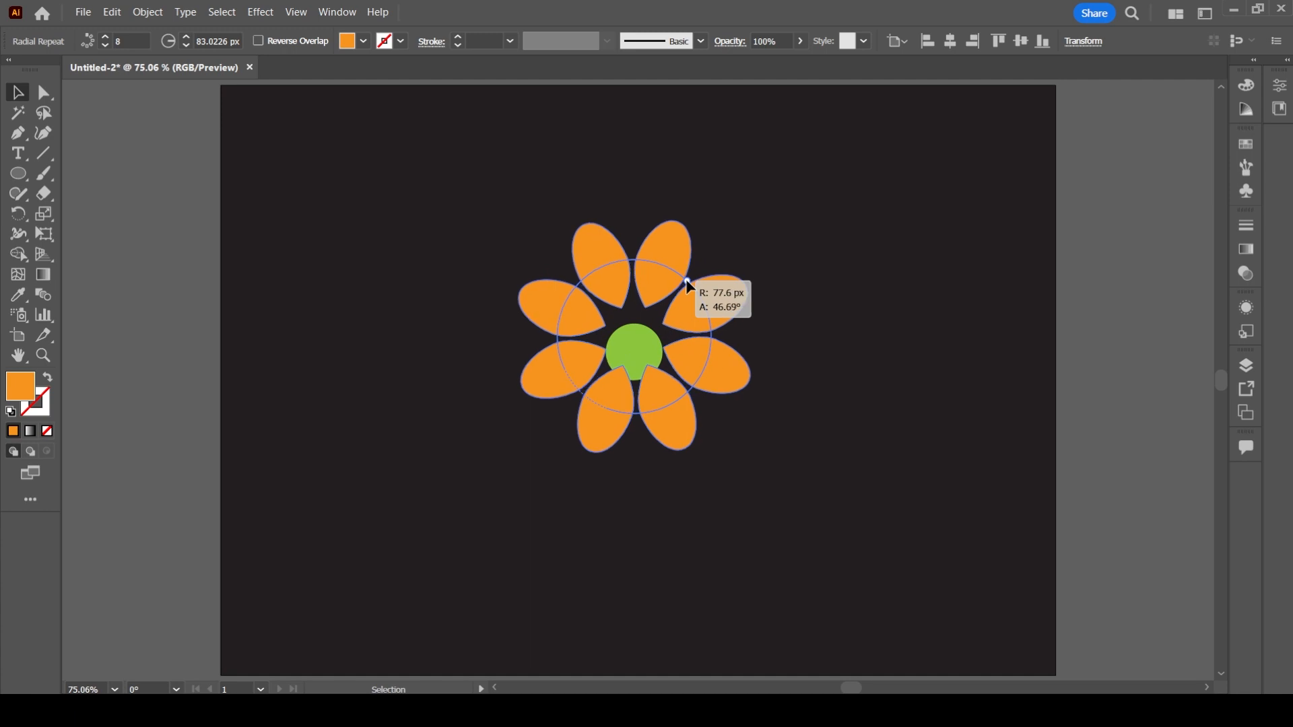
{"action": "left_click", "coordinate": [361, 236]}
Align the petal ring and the green circle on their vertical centres
{"action": "left_click_drag", "start_coordinate": [499, 254], "coordinate": [783, 495]}
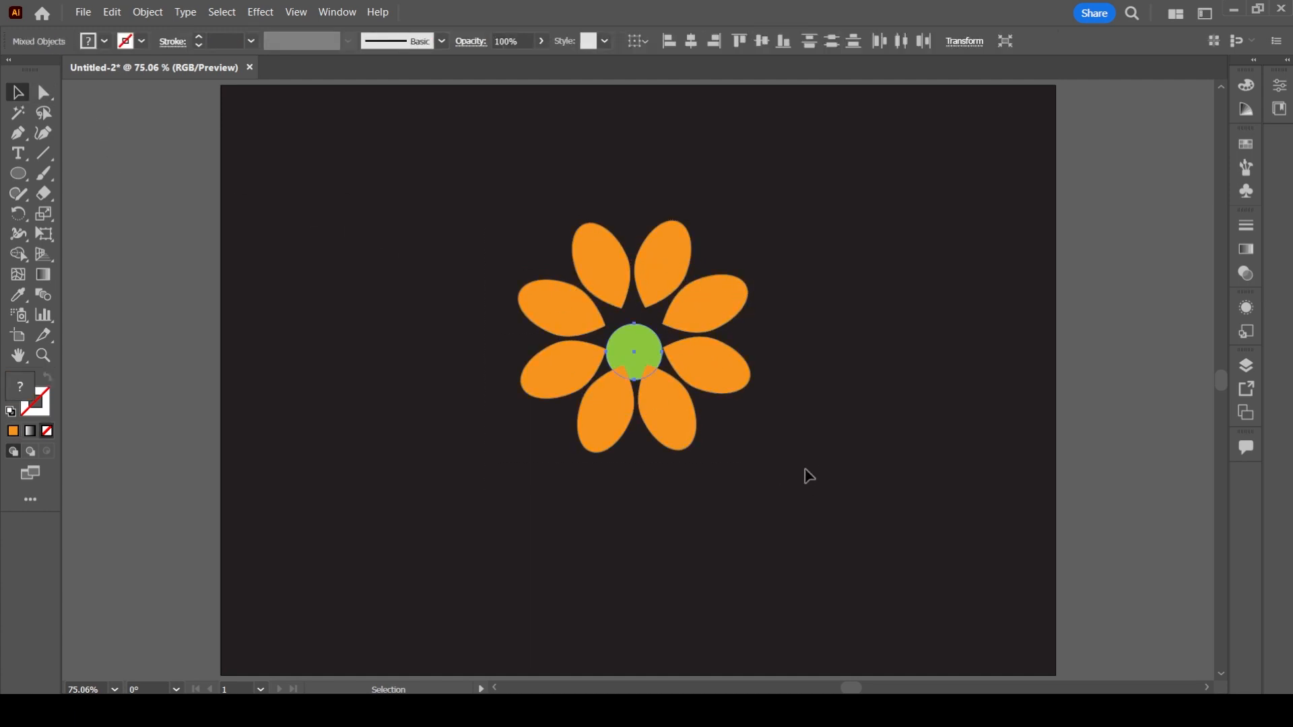
{"action": "left_click", "coordinate": [1278, 85]}
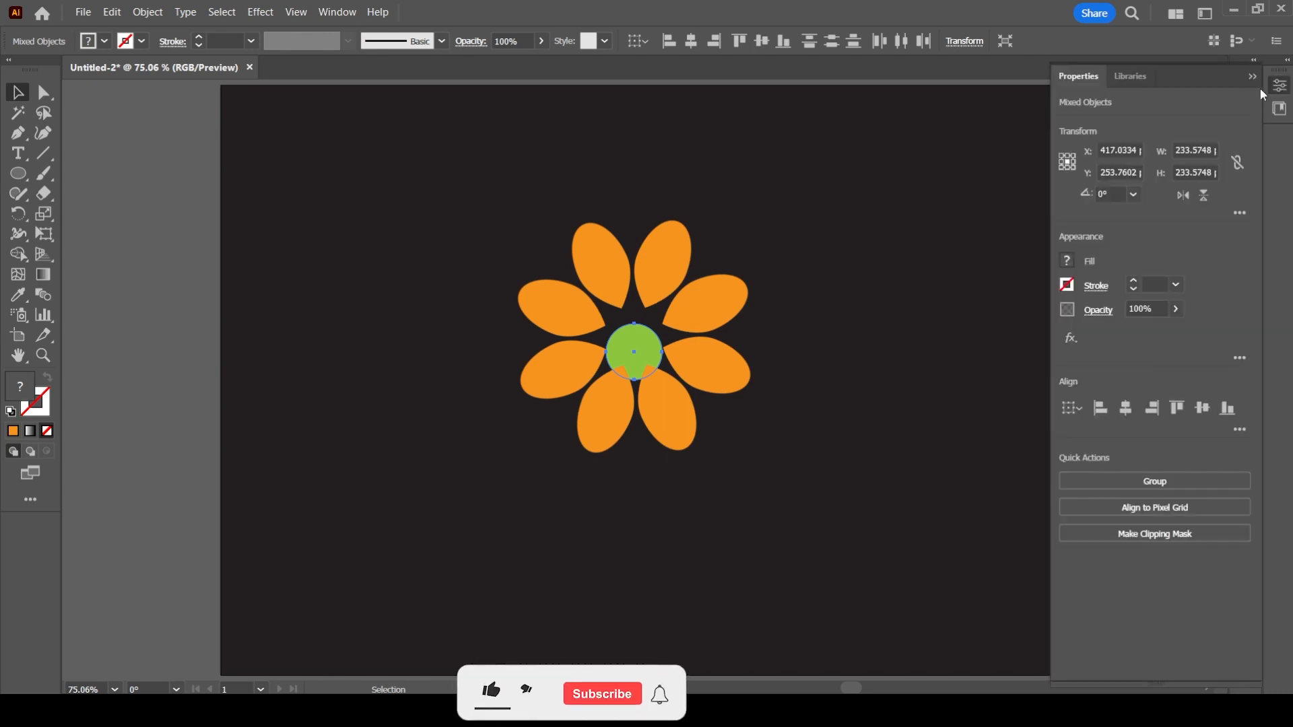
{"action": "left_click", "coordinate": [1240, 430]}
{"action": "left_click", "coordinate": [1202, 479]}
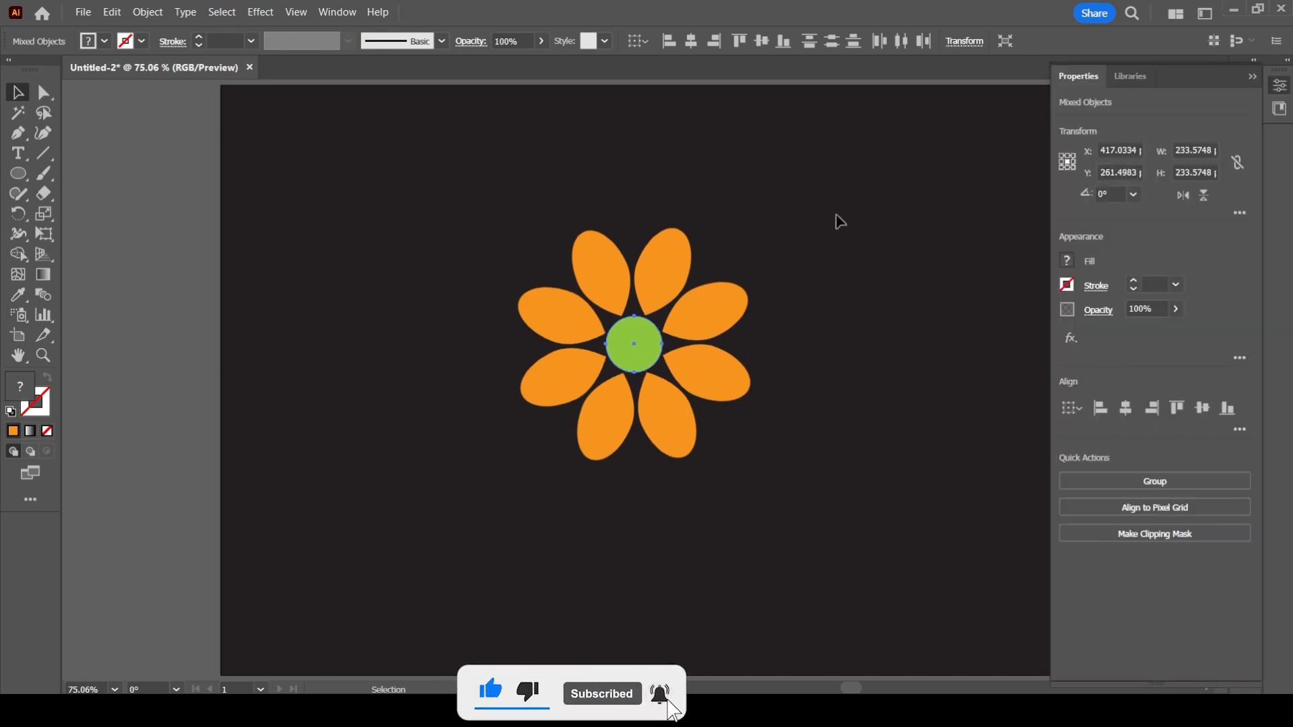
{"action": "left_click", "coordinate": [837, 268]}
{"action": "left_click_drag", "start_coordinate": [366, 202], "coordinate": [891, 550]}
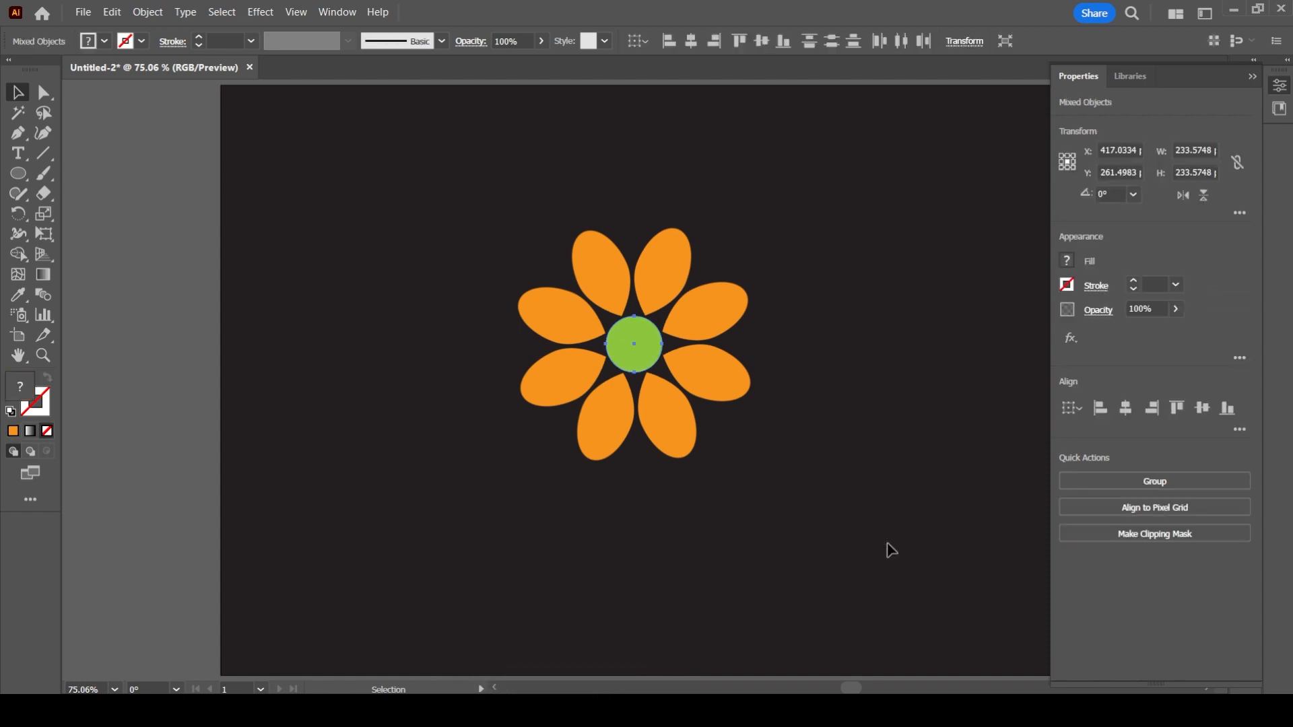
{"action": "left_click", "coordinate": [817, 285]}
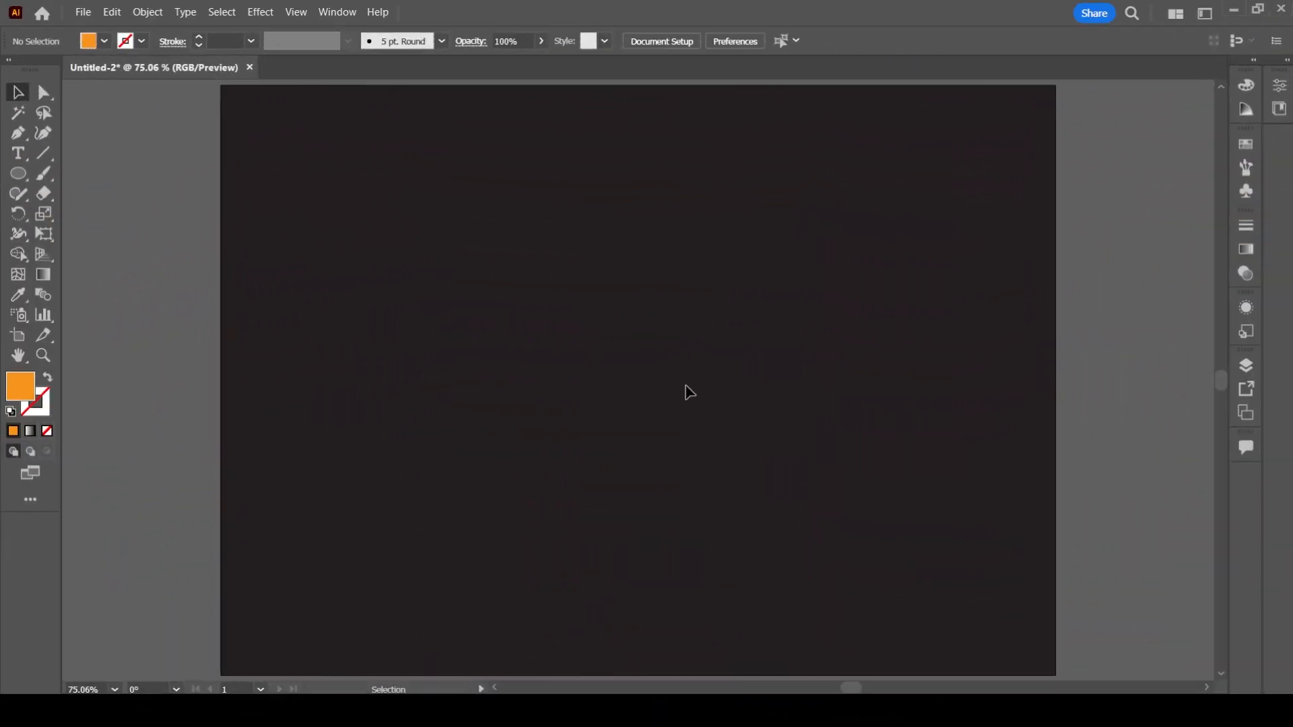
Draw a square about 485 px wide in the middle of the artboard and fill it with light green
{"action": "left_click_drag", "start_coordinate": [18, 174], "coordinate": [74, 172]}
{"action": "mouse_move", "coordinate": [415, 172]}
{"action": "left_mouse_down"}
{"action": "mouse_move", "coordinate": [609, 375]}
{"action": "mouse_move", "coordinate": [901, 559]}
{"action": "mouse_move", "coordinate": [886, 498]}
{"action": "left_mouse_up"}
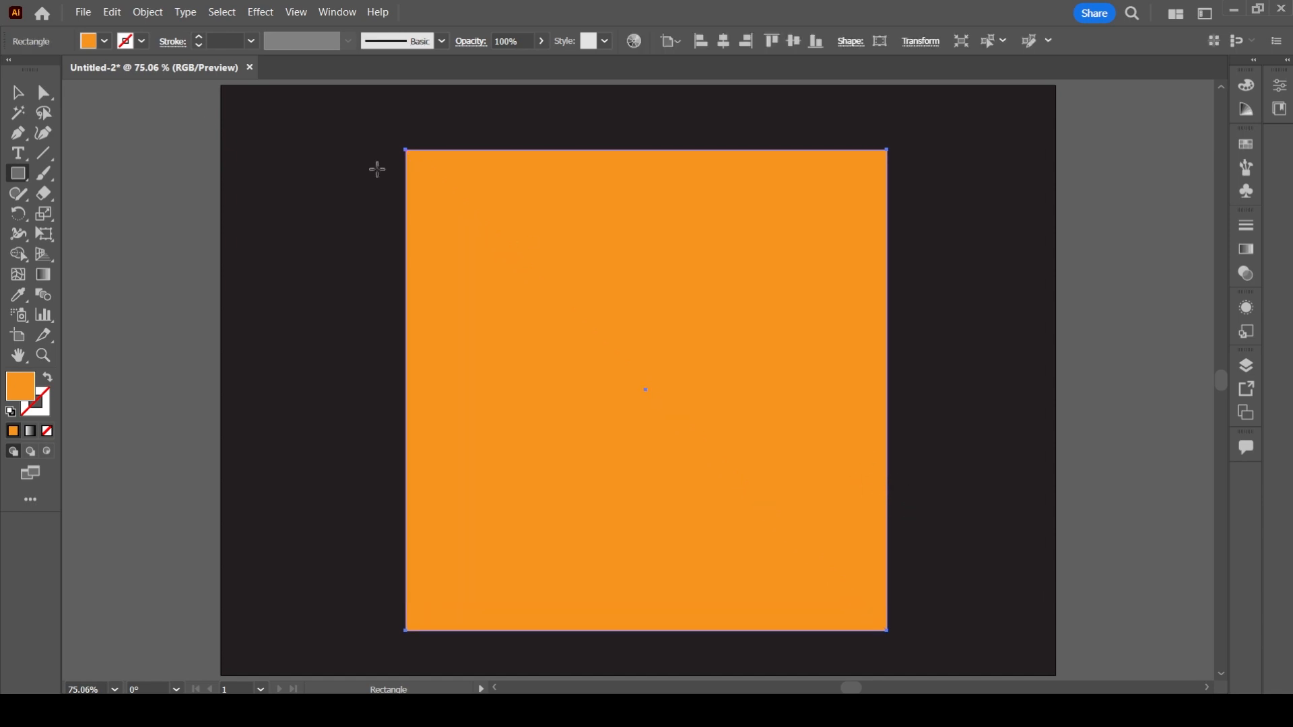
{"action": "left_click", "coordinate": [106, 42]}
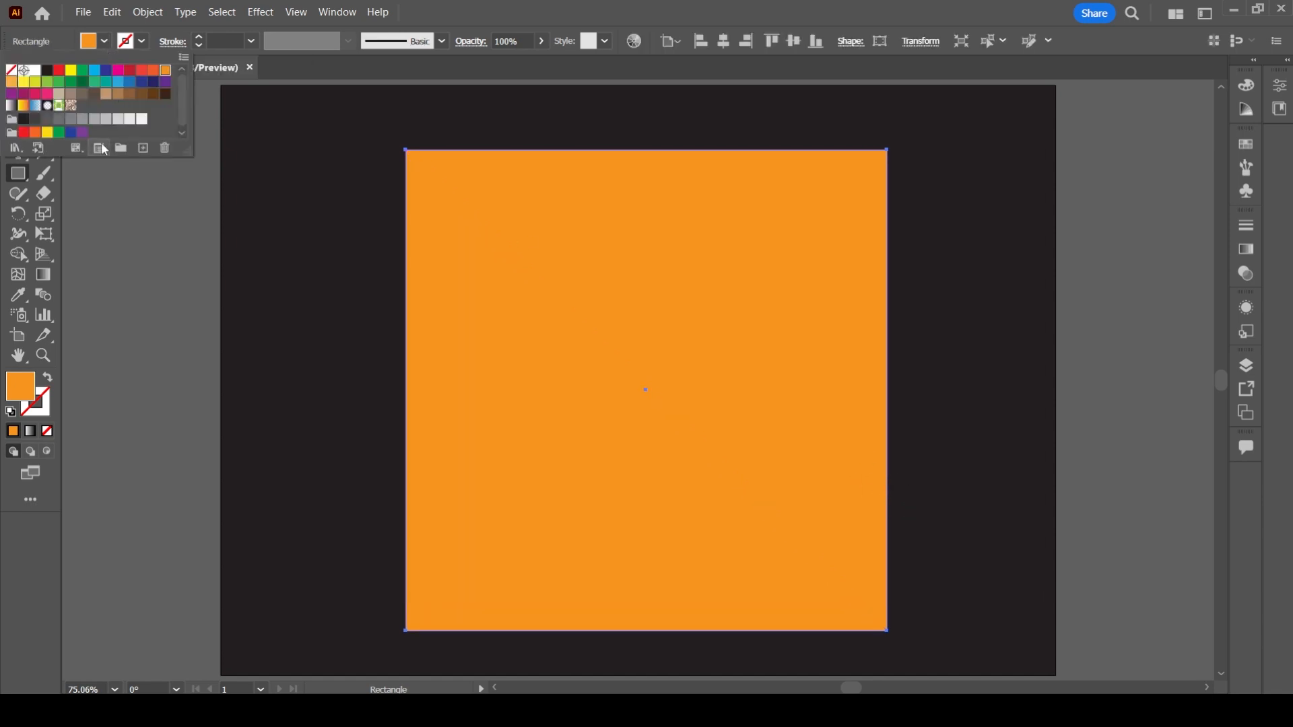
{"action": "left_click", "coordinate": [37, 83]}
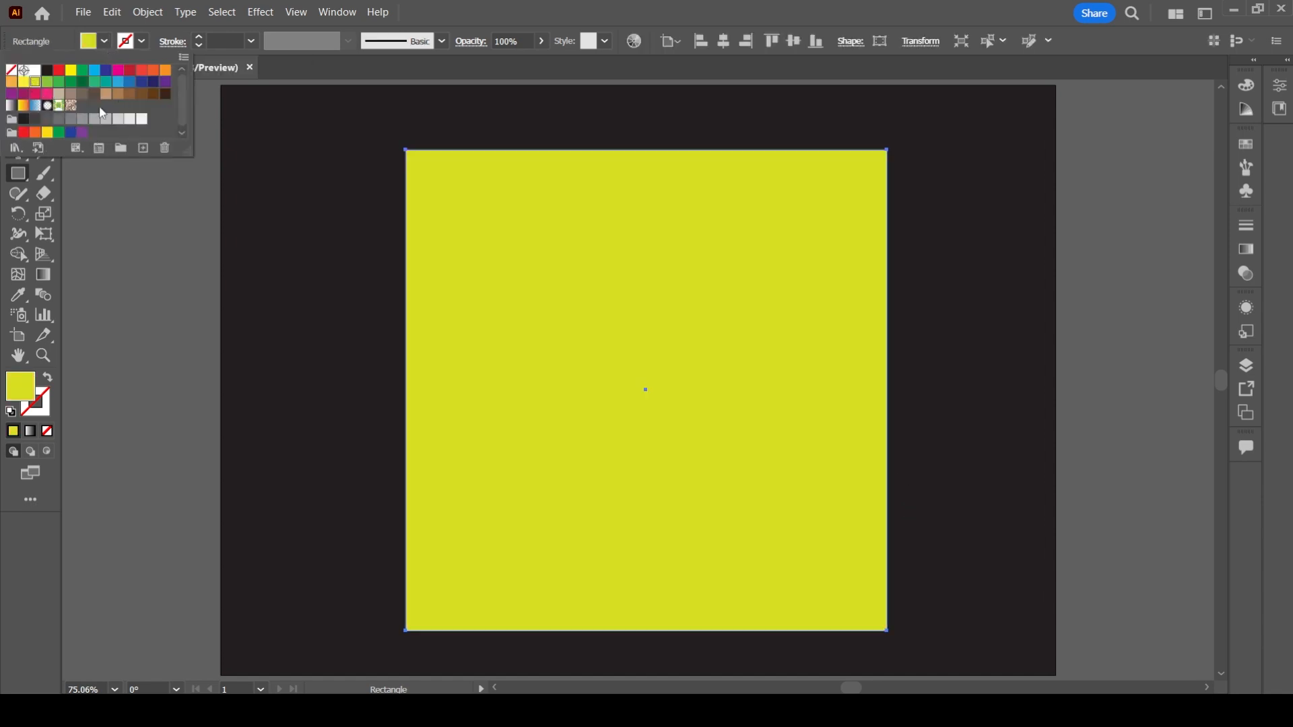
{"action": "left_click", "coordinate": [48, 83]}
{"action": "left_click", "coordinate": [18, 98]}
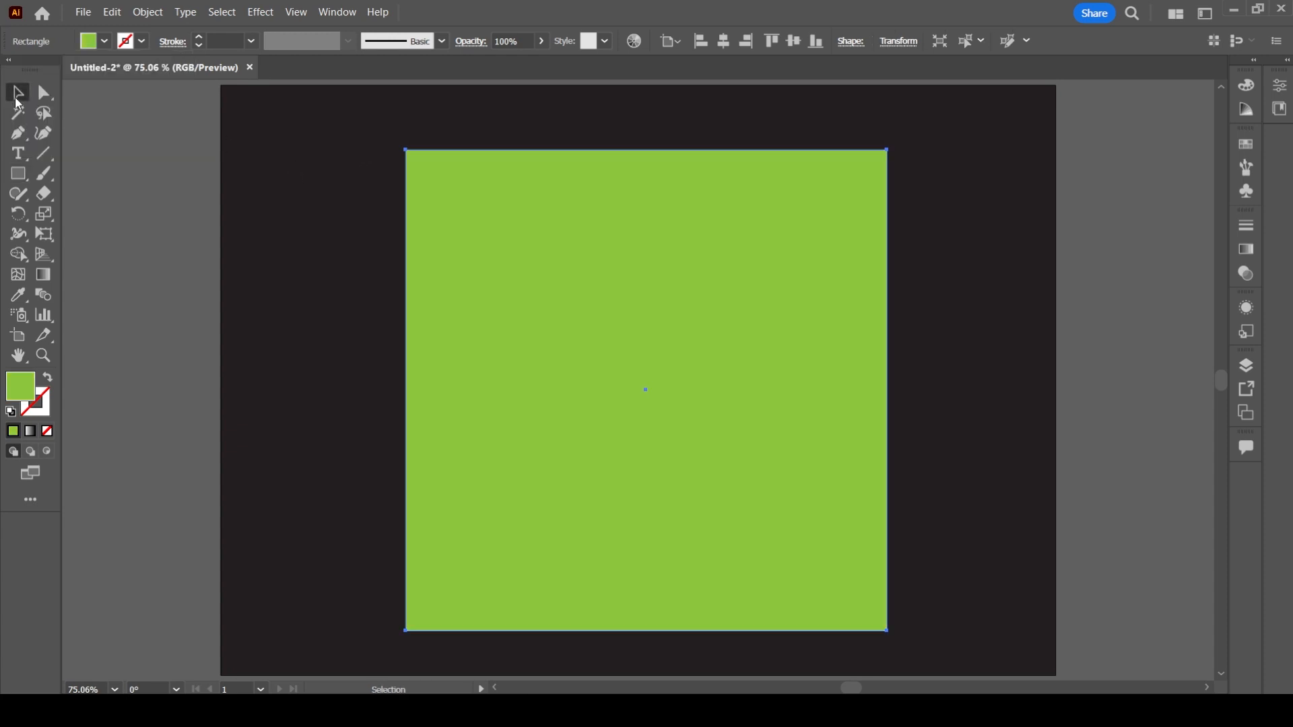
Start Split Into Grid on the green square with the preview on and set the number of rows to 7
{"action": "left_click", "coordinate": [151, 14]}
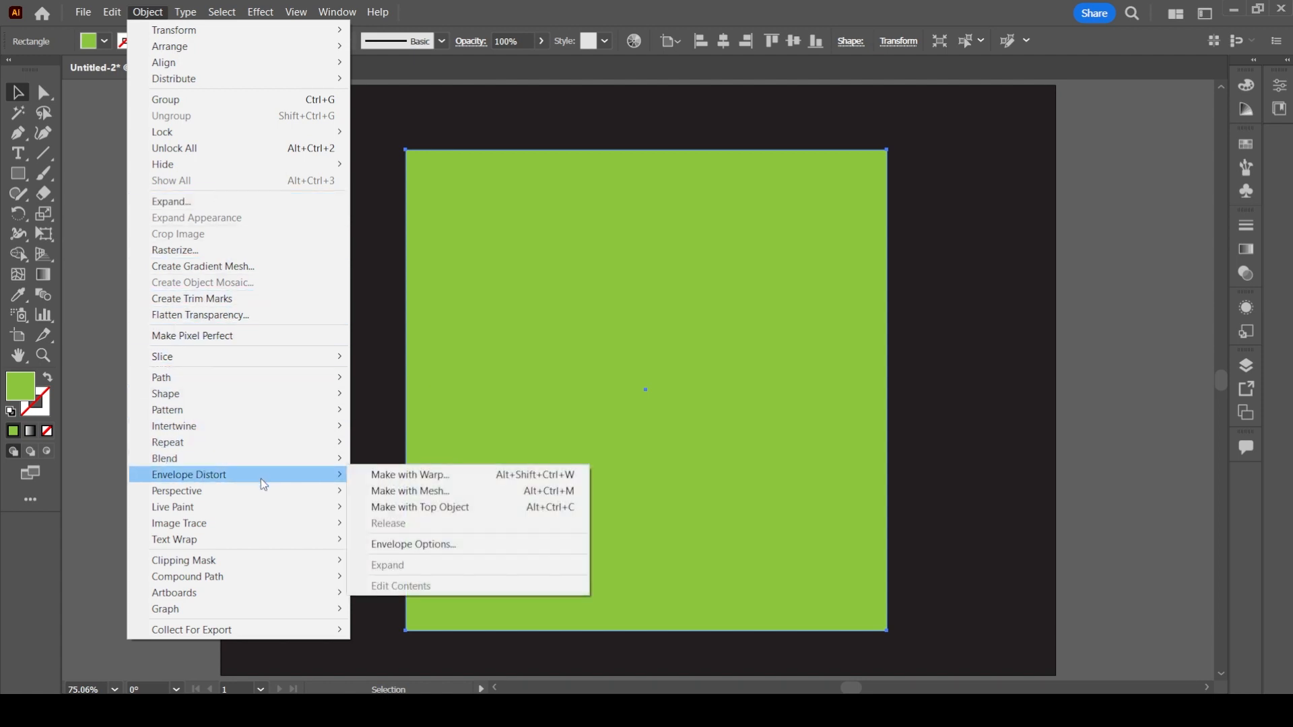
{"action": "mouse_move", "coordinate": [271, 511]}
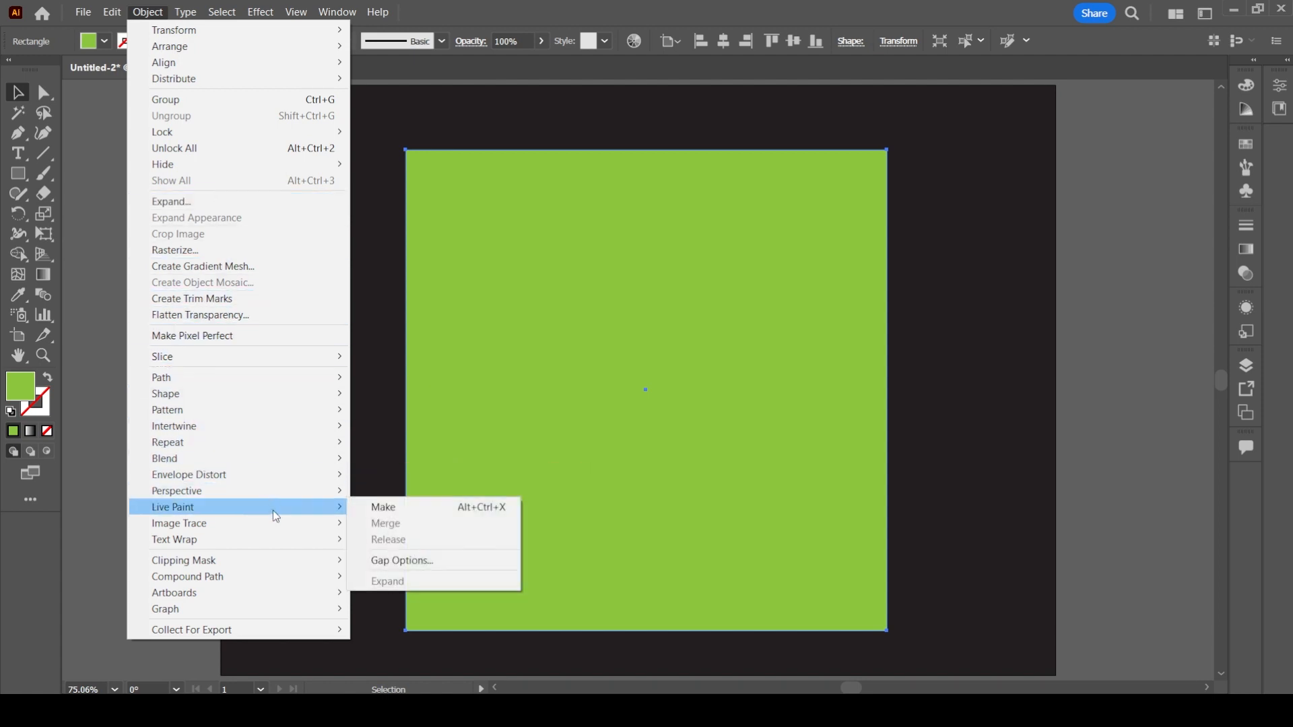
{"action": "mouse_move", "coordinate": [246, 411]}
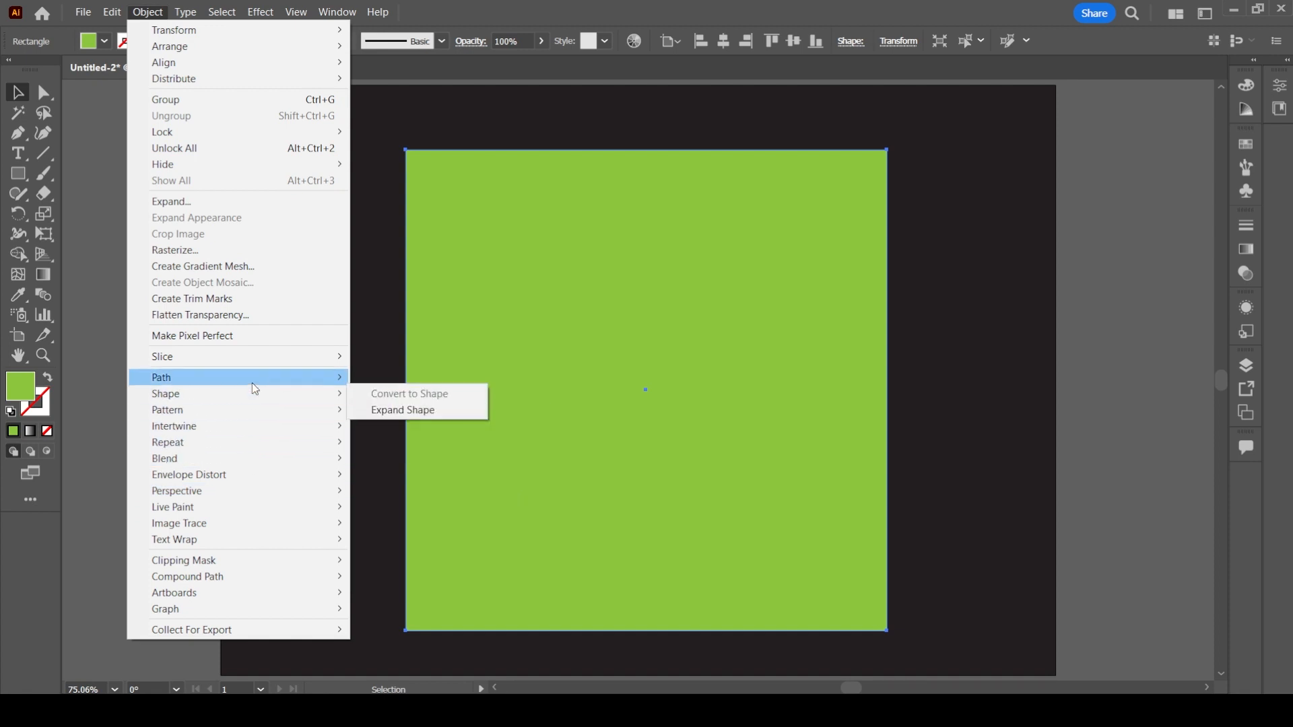
{"action": "mouse_move", "coordinate": [252, 381]}
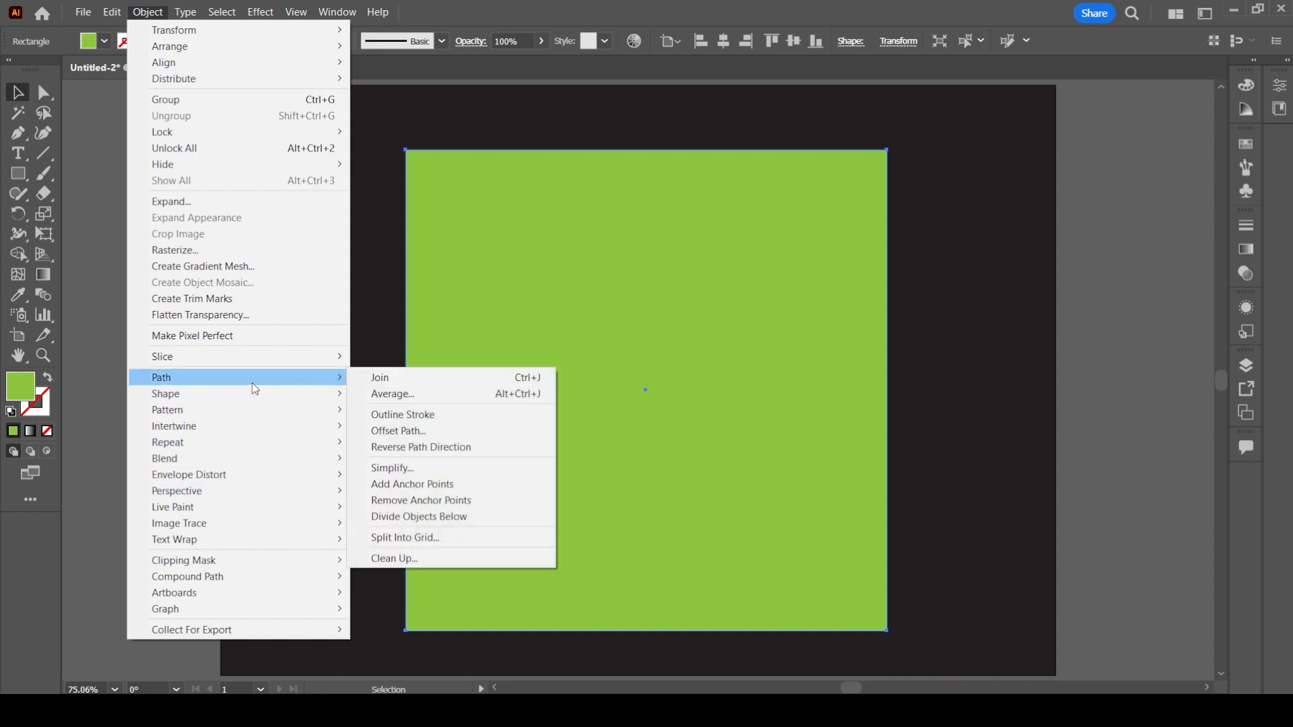
{"action": "left_click", "coordinate": [423, 538]}
{"action": "left_click", "coordinate": [525, 441]}
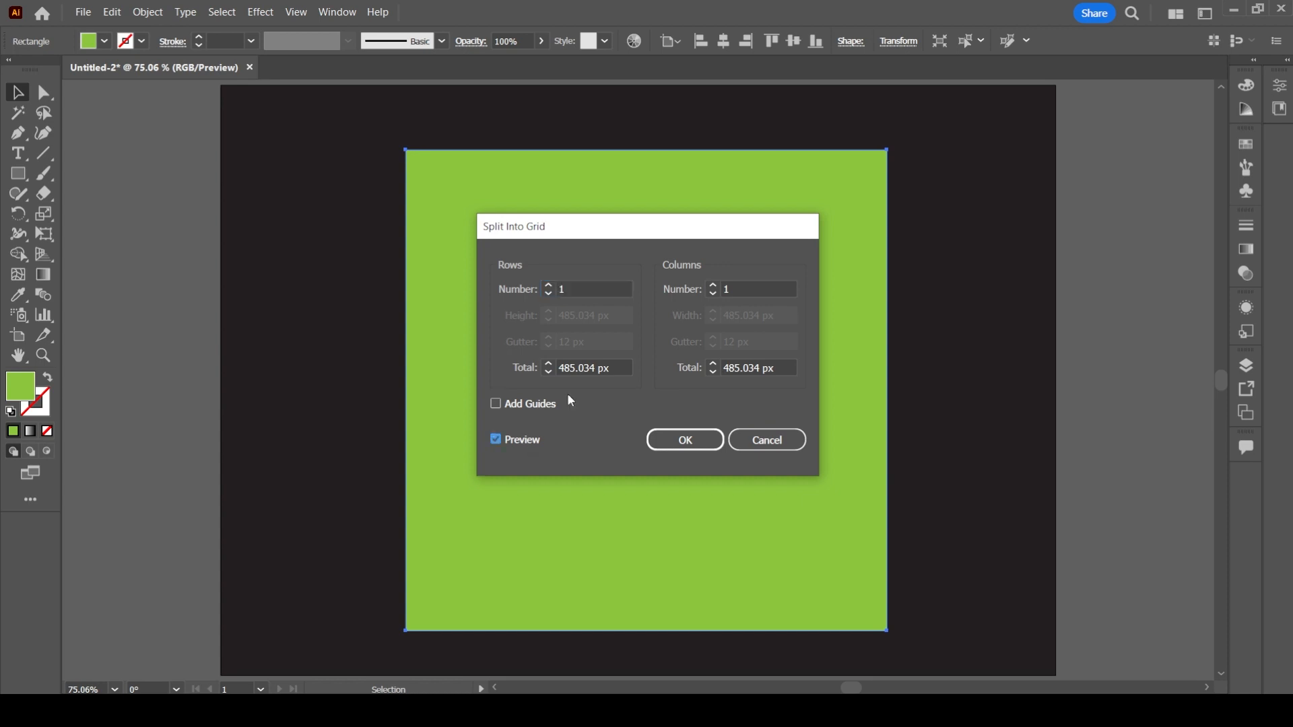
{"action": "left_click_drag", "start_coordinate": [690, 228], "coordinate": [1094, 244]}
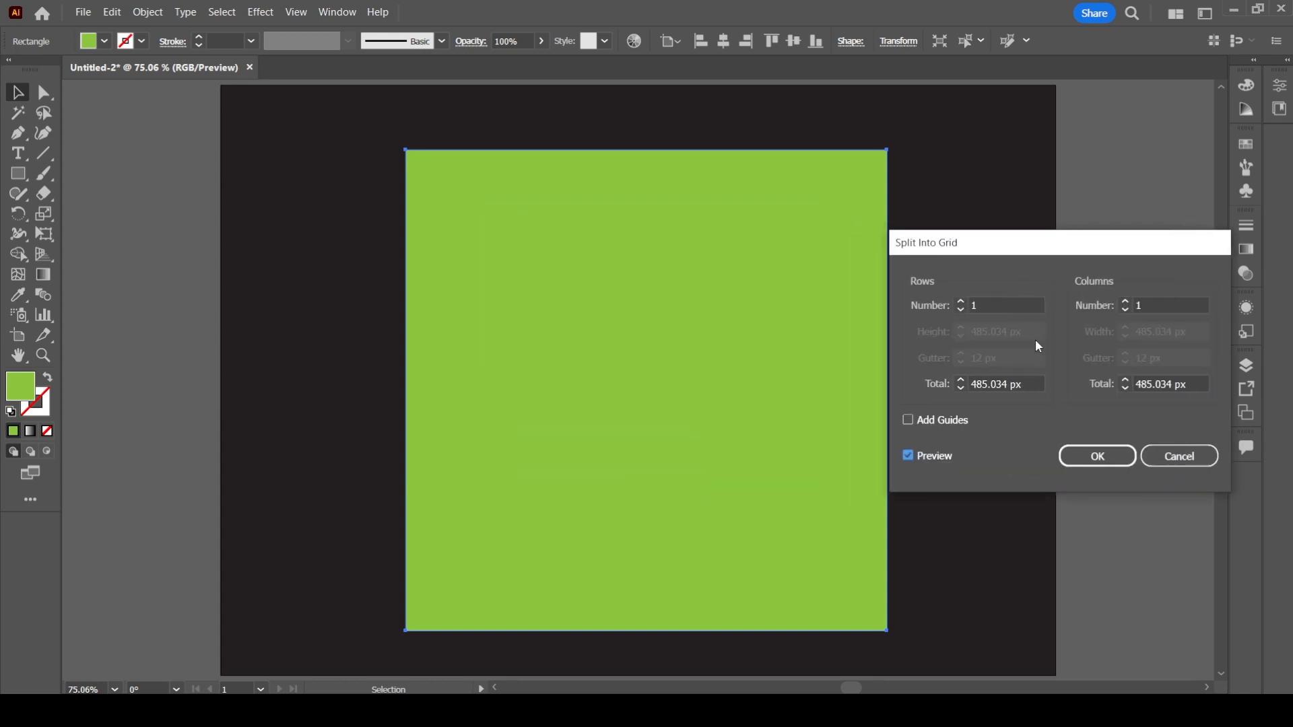
{"action": "key", "text": "Up"}
{"action": "key", "text": "Up"}
{"action": "key", "text": "Up"}
{"action": "key", "text": "Up"}
{"action": "key", "text": "Up"}
{"action": "key", "text": "Up"}
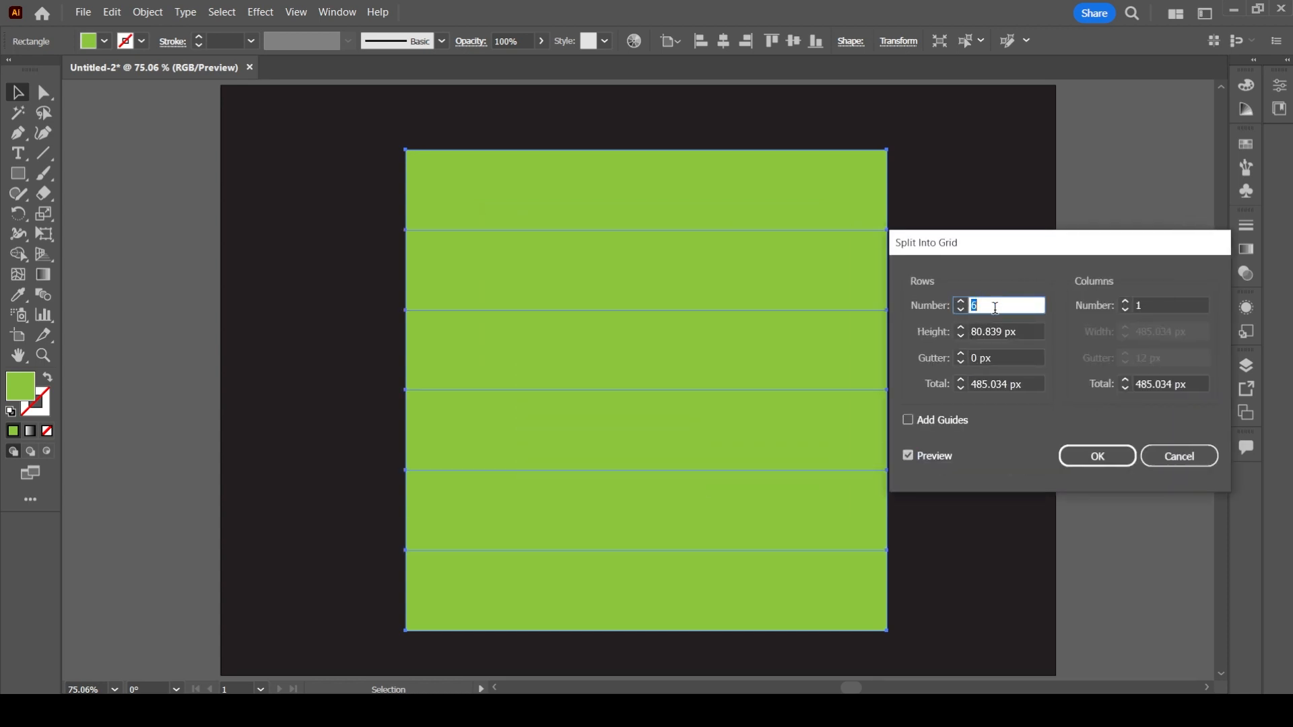
Set the number of columns to 7 and apply the grid split without adding guides
{"action": "left_click", "coordinate": [1136, 306]}
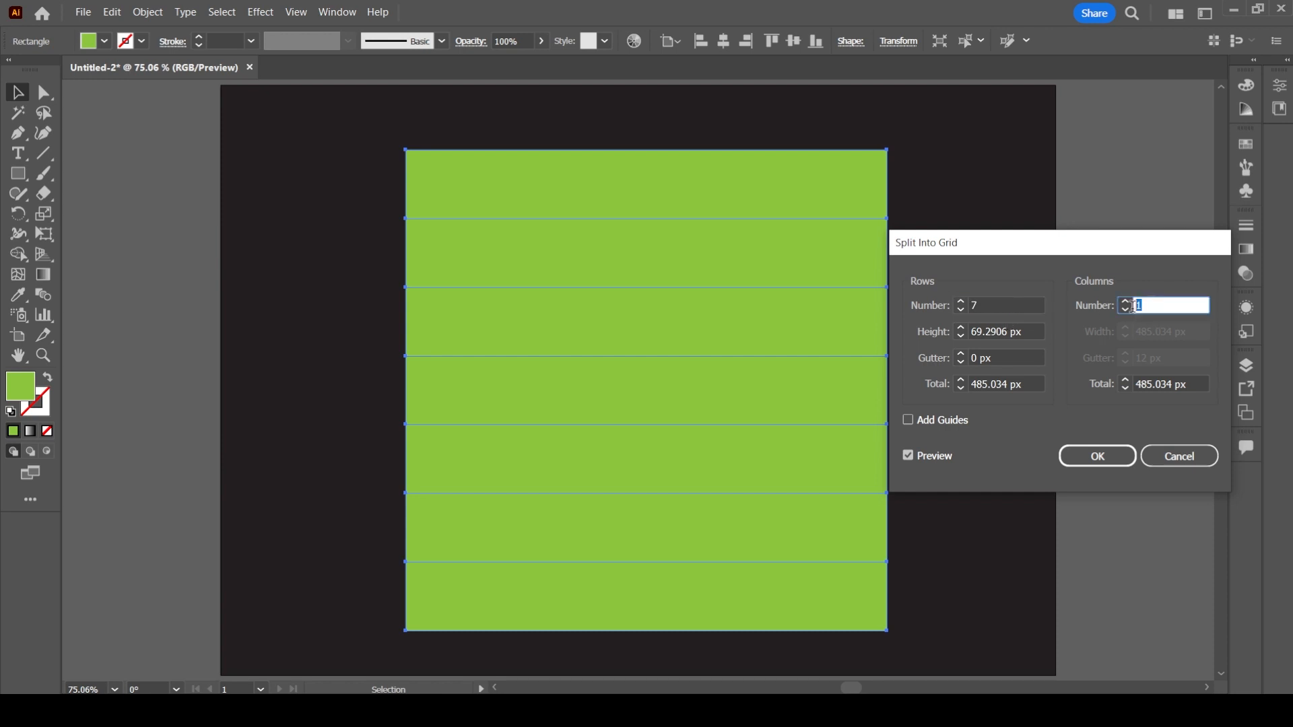
{"action": "key", "text": "Up"}
{"action": "key", "text": "Up"}
{"action": "key", "text": "Up"}
{"action": "key", "text": "Up"}
{"action": "key", "text": "Up"}
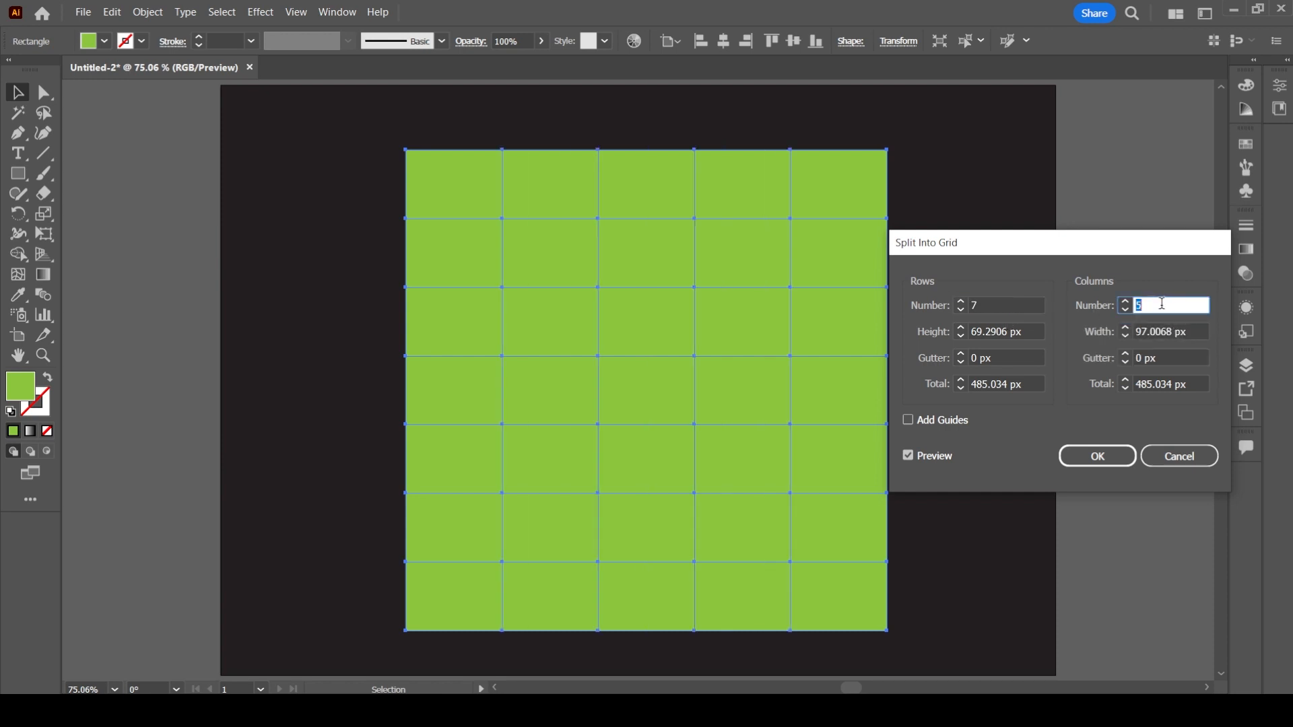
{"action": "key", "text": "Up"}
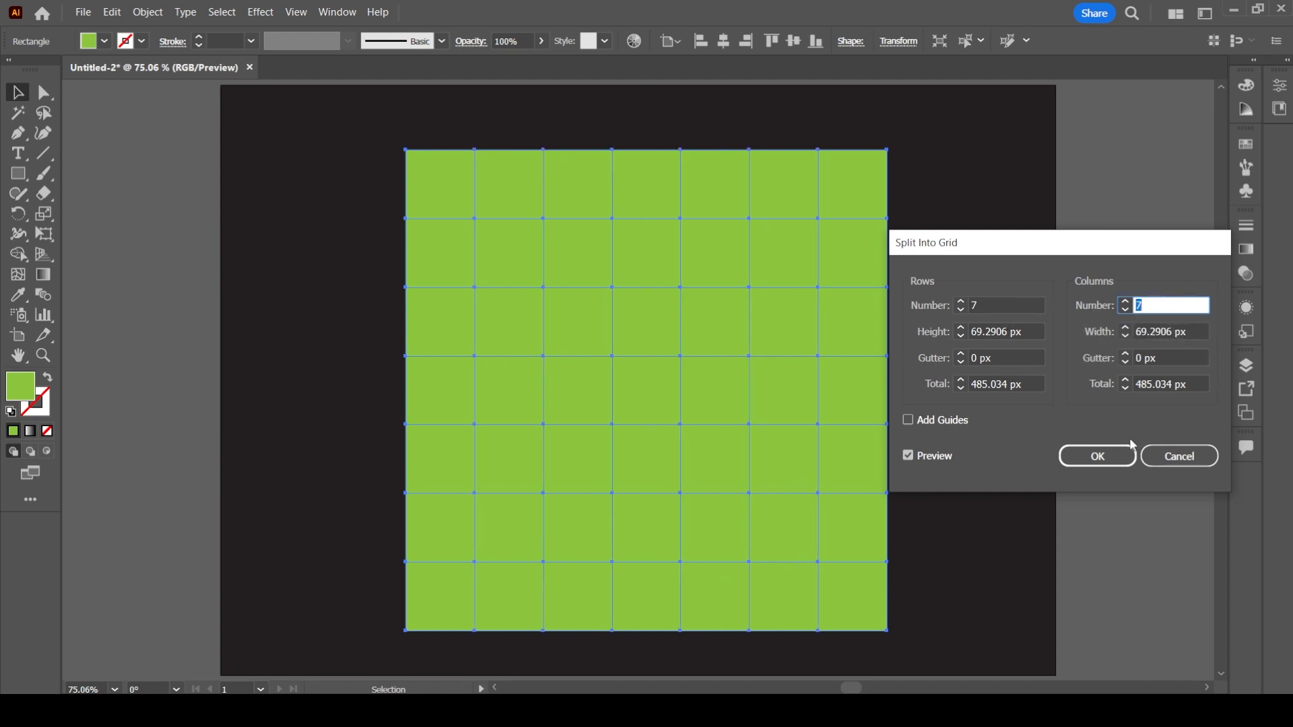
{"action": "left_click", "coordinate": [942, 422]}
{"action": "left_click", "coordinate": [941, 422]}
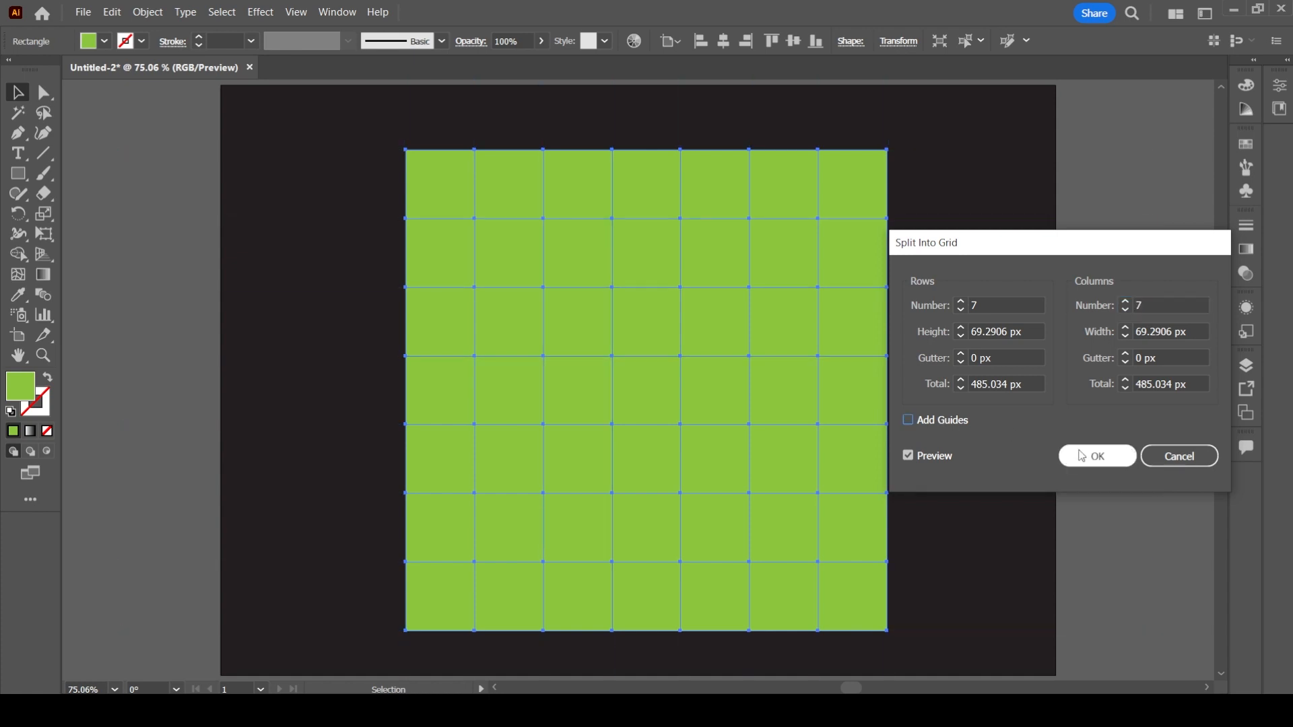
{"action": "left_click", "coordinate": [1132, 452]}
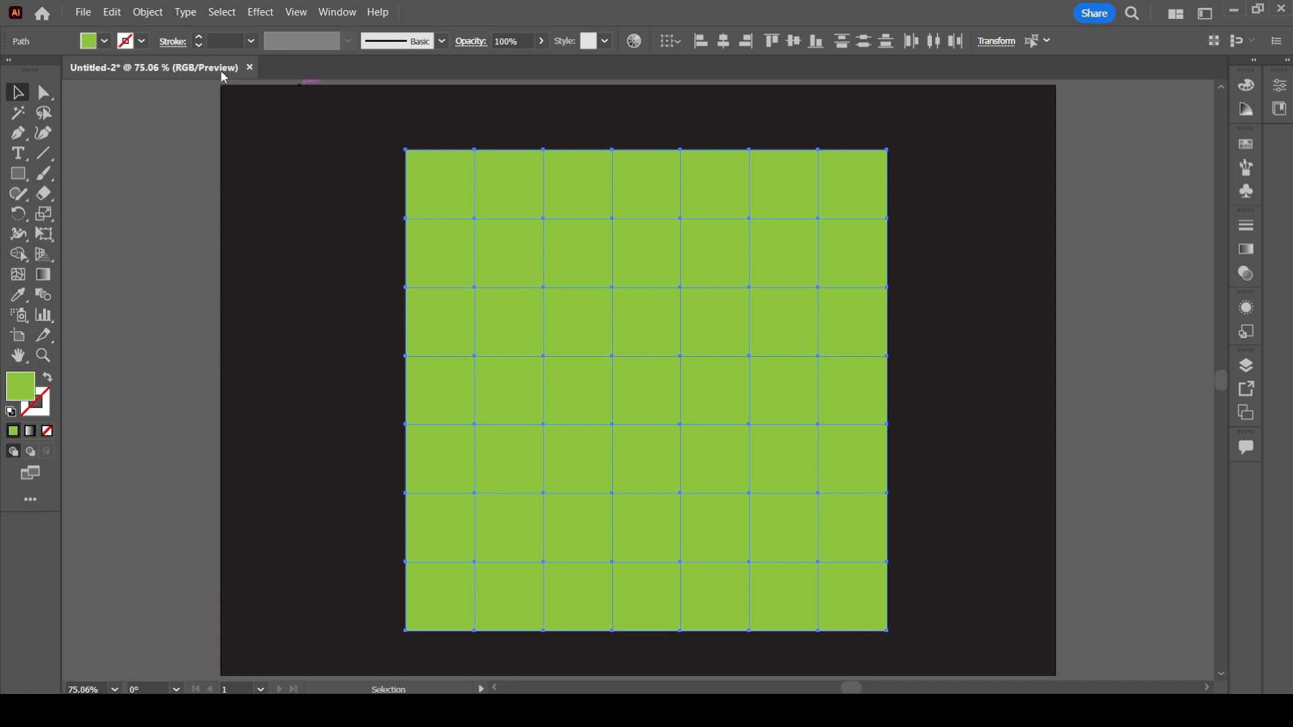
Give all the grid cells a black stroke
{"action": "left_click", "coordinate": [141, 41]}
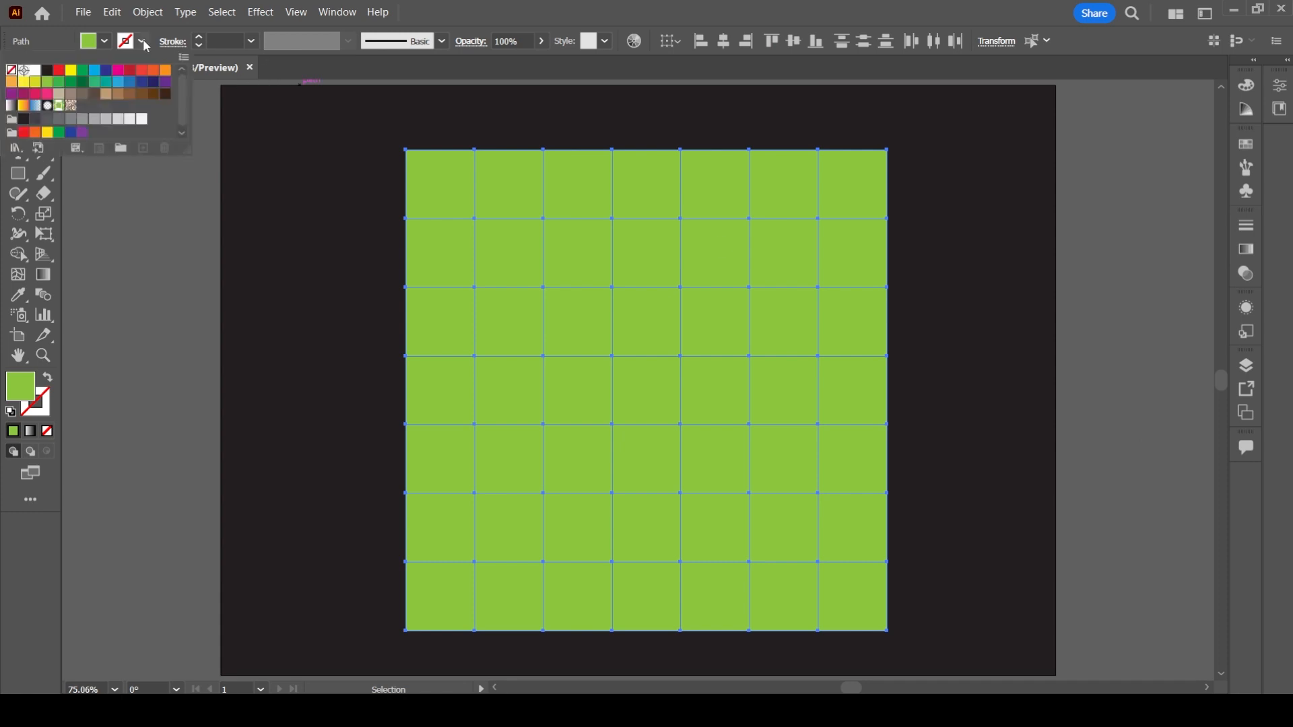
{"action": "left_click", "coordinate": [47, 72]}
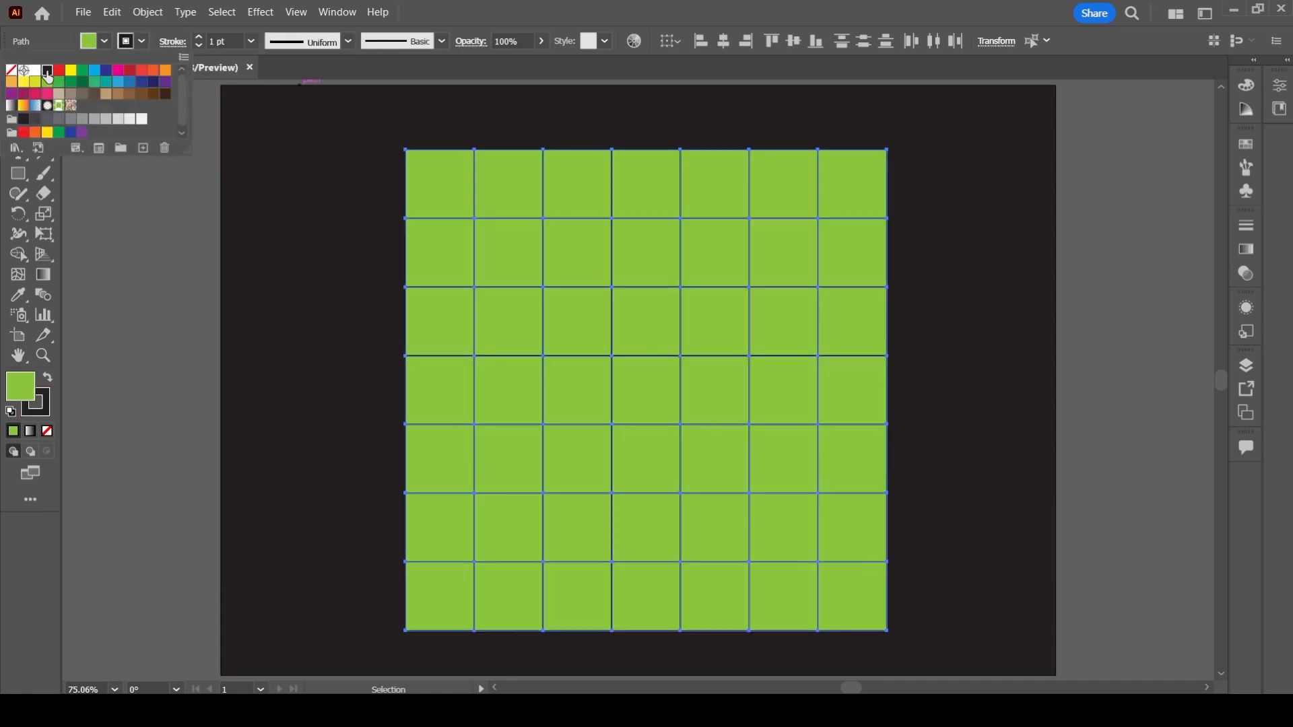
Move six top-row cells and eight cells from the lower rows out of the grid to scattered spots around it
{"action": "left_click", "coordinate": [583, 15]}
{"action": "left_click", "coordinate": [320, 168]}
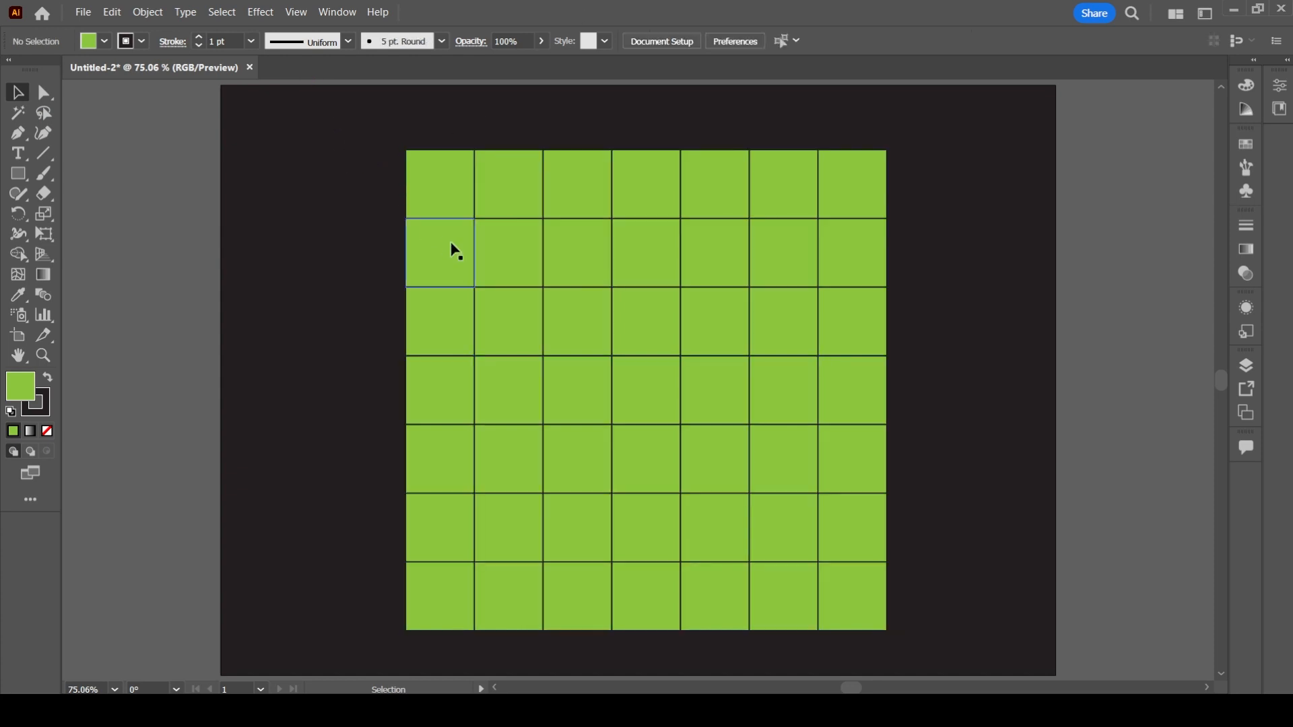
{"action": "left_click", "coordinate": [428, 188]}
{"action": "left_click_drag", "start_coordinate": [429, 189], "coordinate": [285, 246]}
{"action": "left_click_drag", "start_coordinate": [499, 185], "coordinate": [375, 150]}
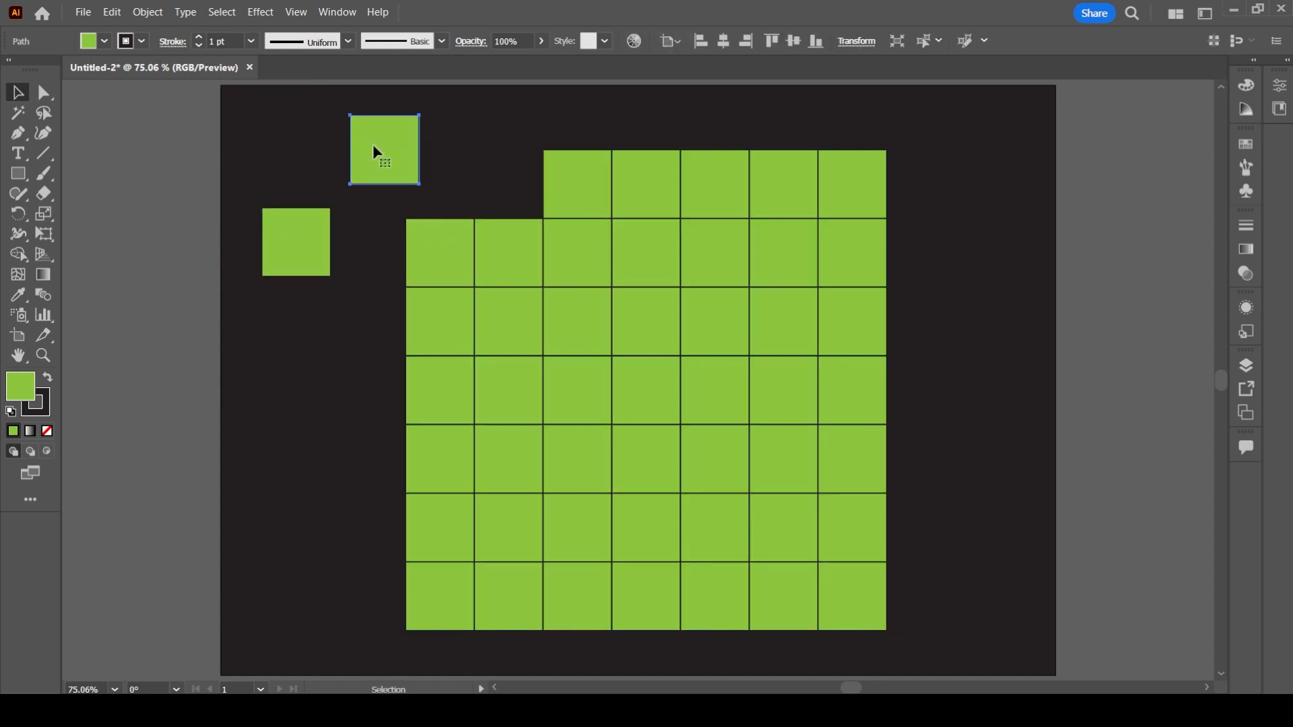
{"action": "left_click_drag", "start_coordinate": [549, 209], "coordinate": [285, 398]}
{"action": "left_click_drag", "start_coordinate": [846, 190], "coordinate": [1038, 187]}
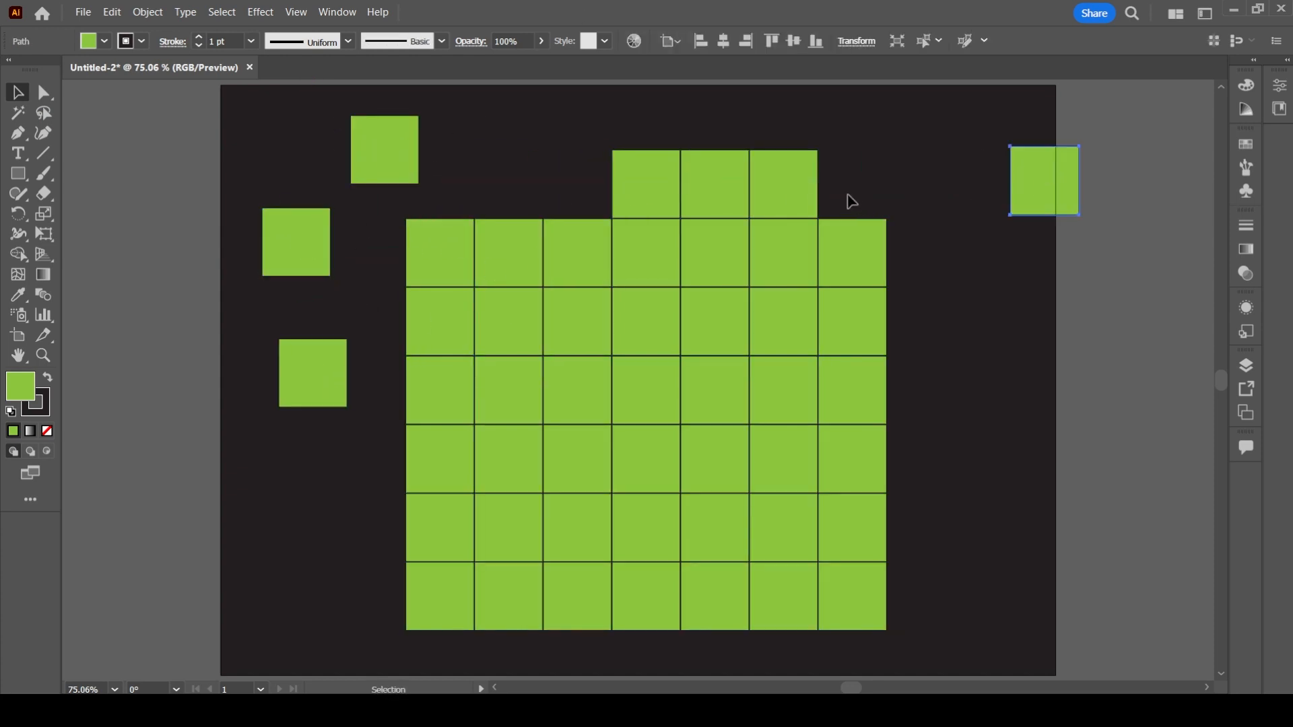
{"action": "left_click_drag", "start_coordinate": [786, 189], "coordinate": [951, 142]}
{"action": "left_click_drag", "start_coordinate": [730, 173], "coordinate": [875, 125]}
{"action": "left_click_drag", "start_coordinate": [702, 485], "coordinate": [984, 536]}
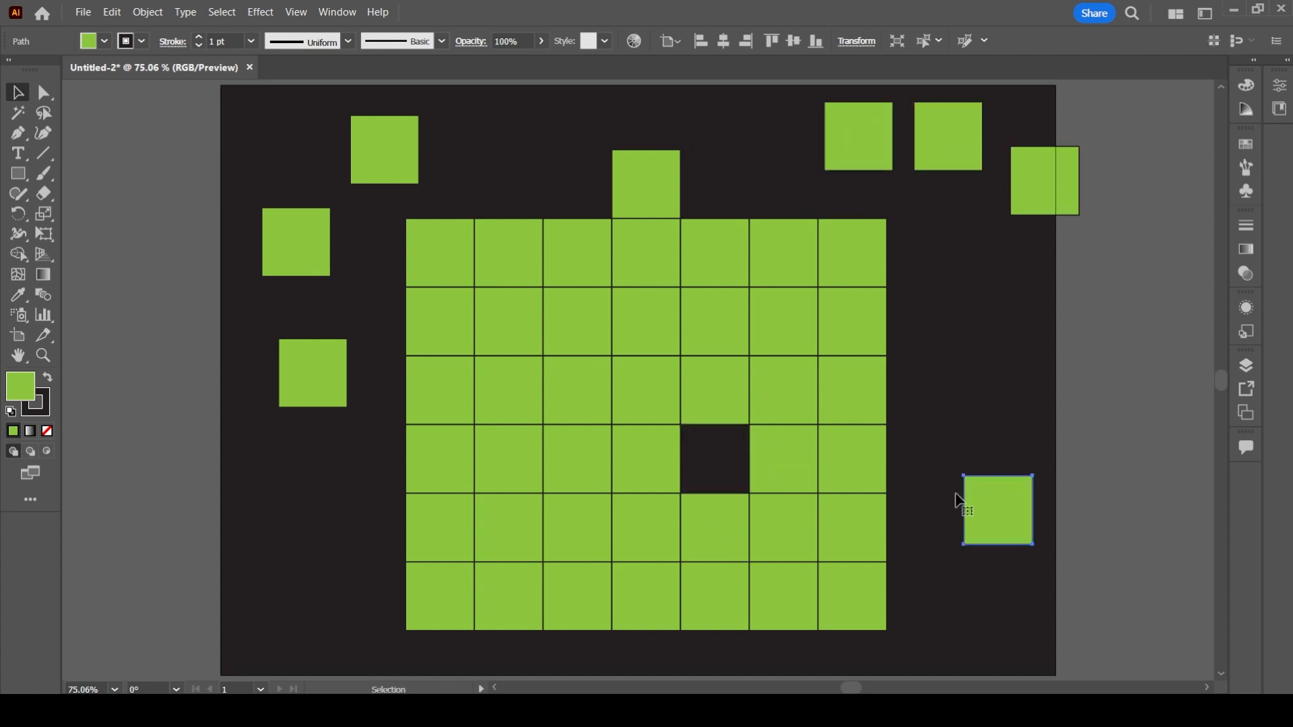
{"action": "left_click_drag", "start_coordinate": [564, 458], "coordinate": [288, 568]}
{"action": "left_click_drag", "start_coordinate": [508, 531], "coordinate": [279, 493]}
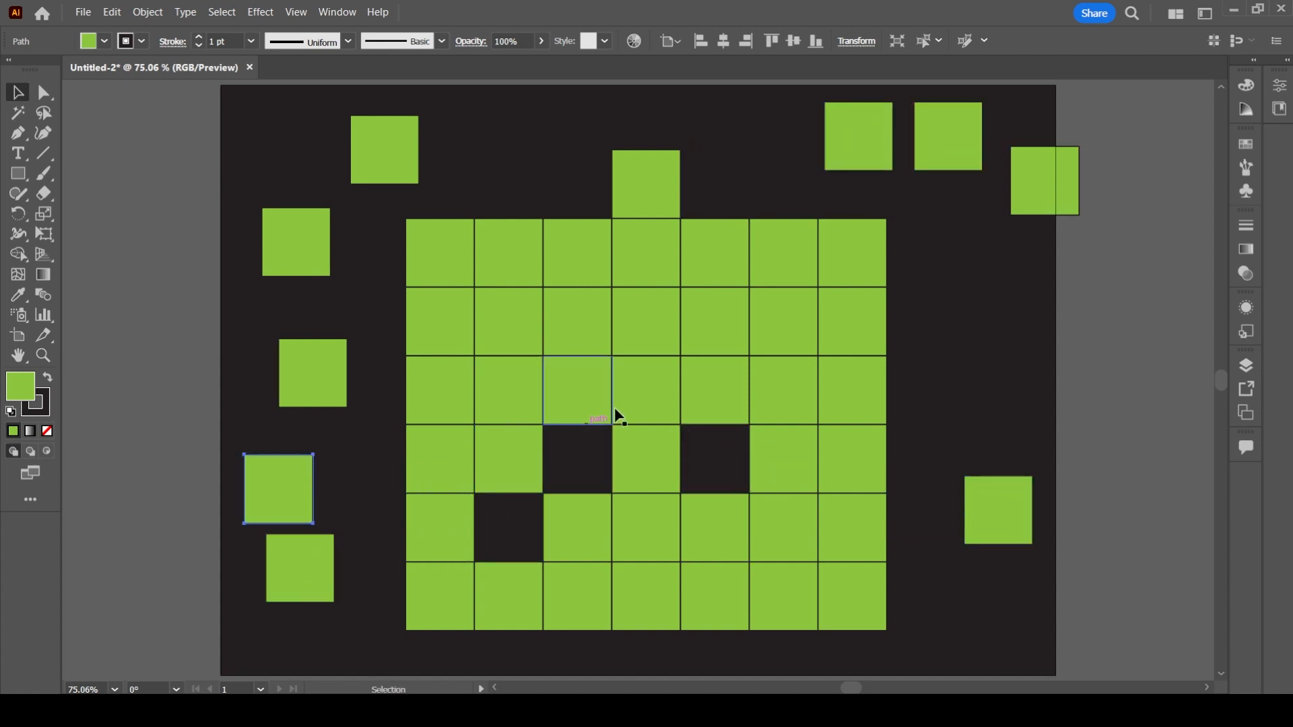
{"action": "left_click_drag", "start_coordinate": [592, 400], "coordinate": [514, 114]}
{"action": "left_click_drag", "start_coordinate": [710, 309], "coordinate": [736, 117]}
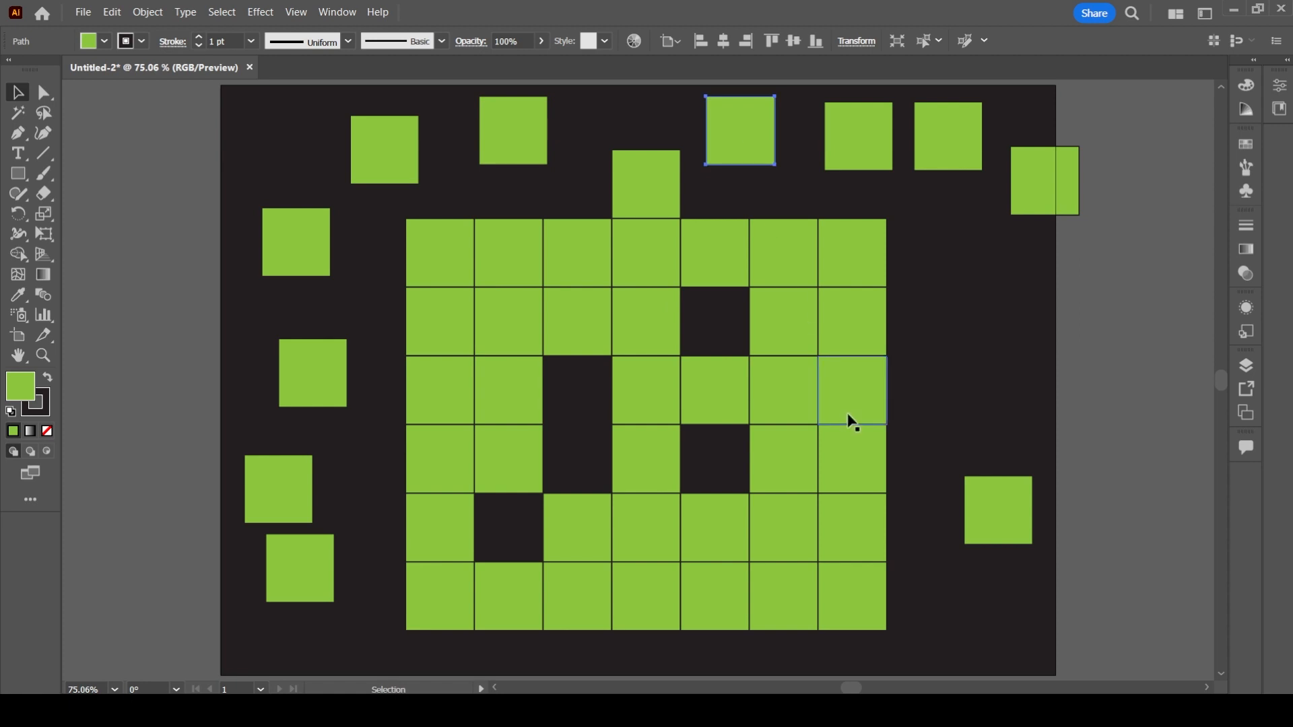
{"action": "left_click_drag", "start_coordinate": [849, 421], "coordinate": [995, 366]}
{"action": "left_click_drag", "start_coordinate": [834, 488], "coordinate": [986, 454]}
{"action": "left_click_drag", "start_coordinate": [834, 600], "coordinate": [977, 635]}
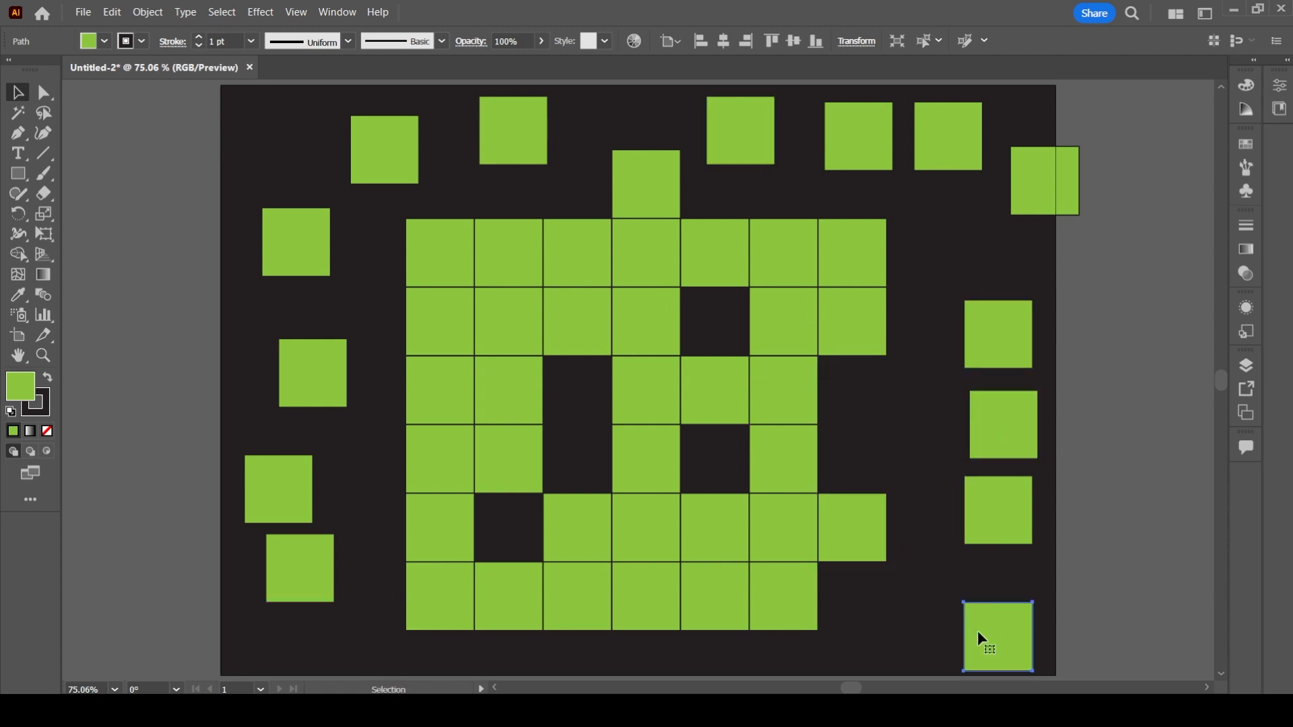
Undo all the cell moves so the full grid is restored, and clear the selection
{"action": "key", "text": "ctrl+z"}
{"action": "key", "text": "ctrl+z"}
{"action": "key", "text": "ctrl+z"}
{"action": "key", "text": "ctrl+z"}
{"action": "key", "text": "ctrl+z"}
{"action": "key", "text": "ctrl+z"}
{"action": "key", "text": "ctrl+z"}
{"action": "key", "text": "ctrl+z"}
{"action": "key", "text": "ctrl+z"}
{"action": "key", "text": "ctrl+z"}
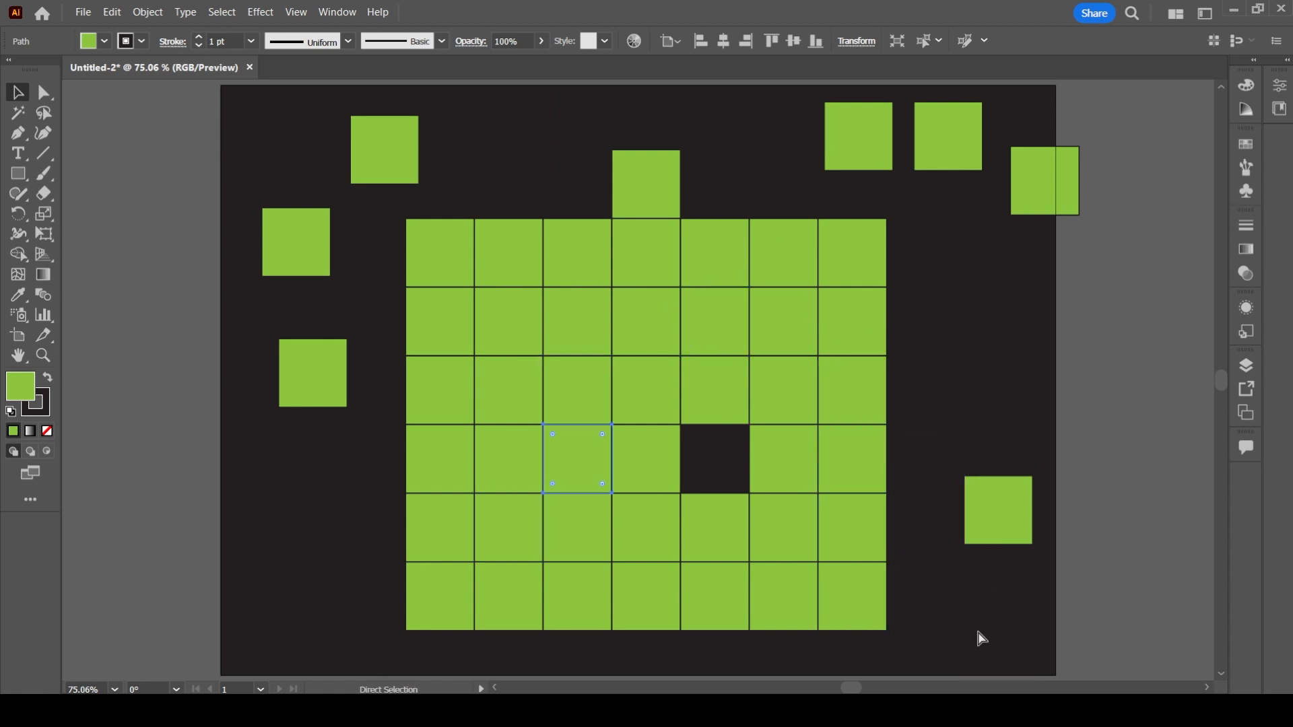
{"action": "key", "text": "ctrl+z"}
{"action": "key", "text": "ctrl+z"}
{"action": "key", "text": "ctrl+z"}
{"action": "key", "text": "ctrl+z"}
{"action": "key", "text": "ctrl+z"}
{"action": "key", "text": "ctrl+z"}
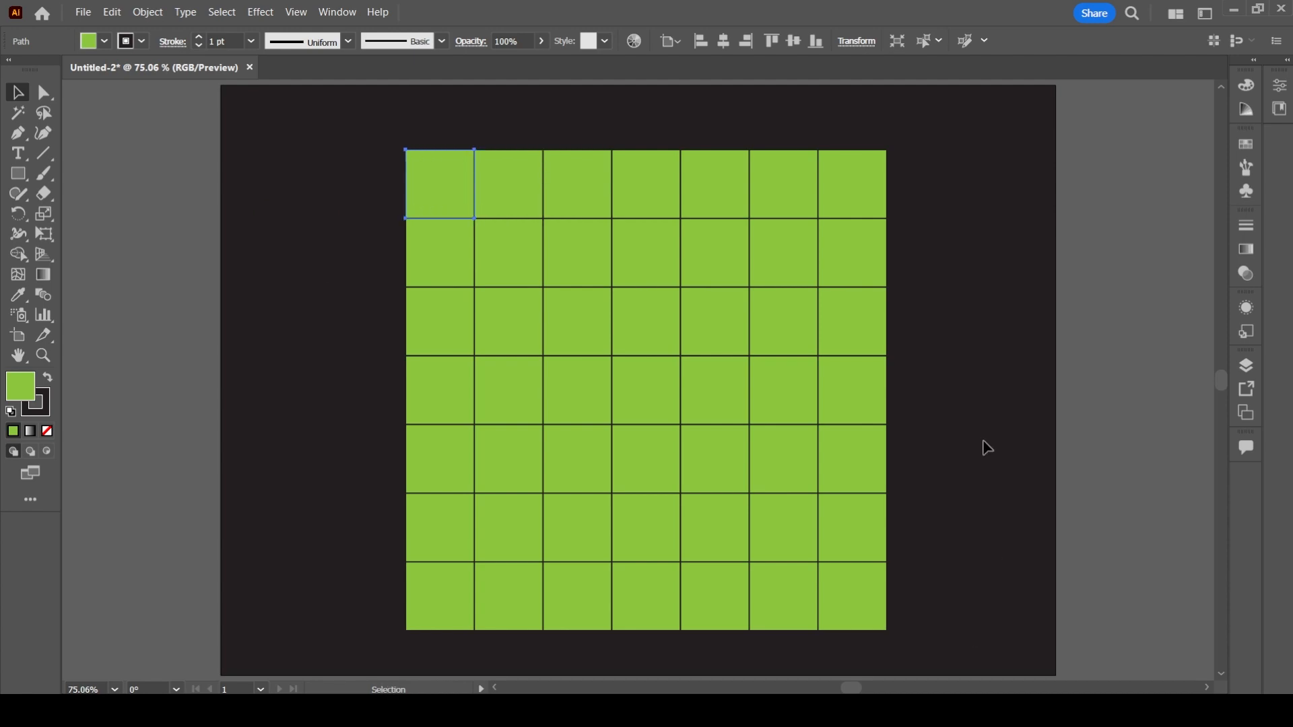
{"action": "left_click", "coordinate": [987, 448]}
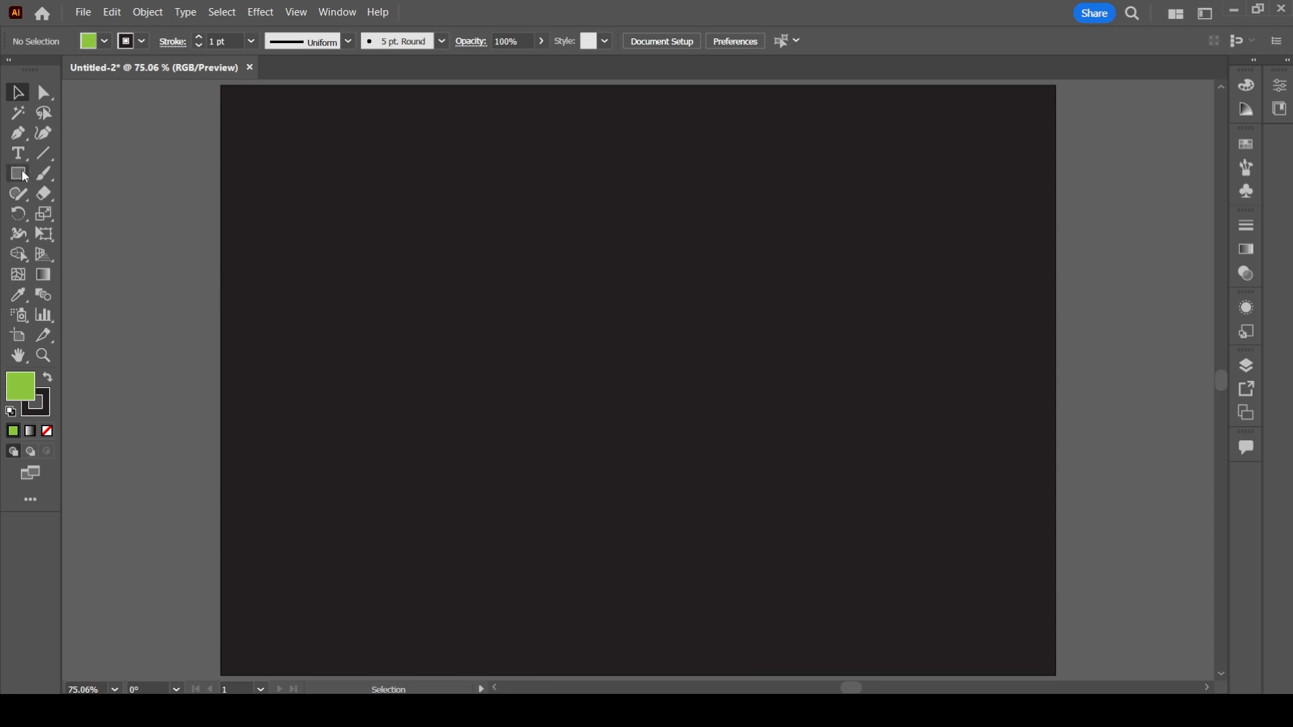
Draw a flat-topped hexagon in the middle of the artboard and fill it with CMYK Magenta
{"action": "left_click_drag", "start_coordinate": [25, 177], "coordinate": [89, 243]}
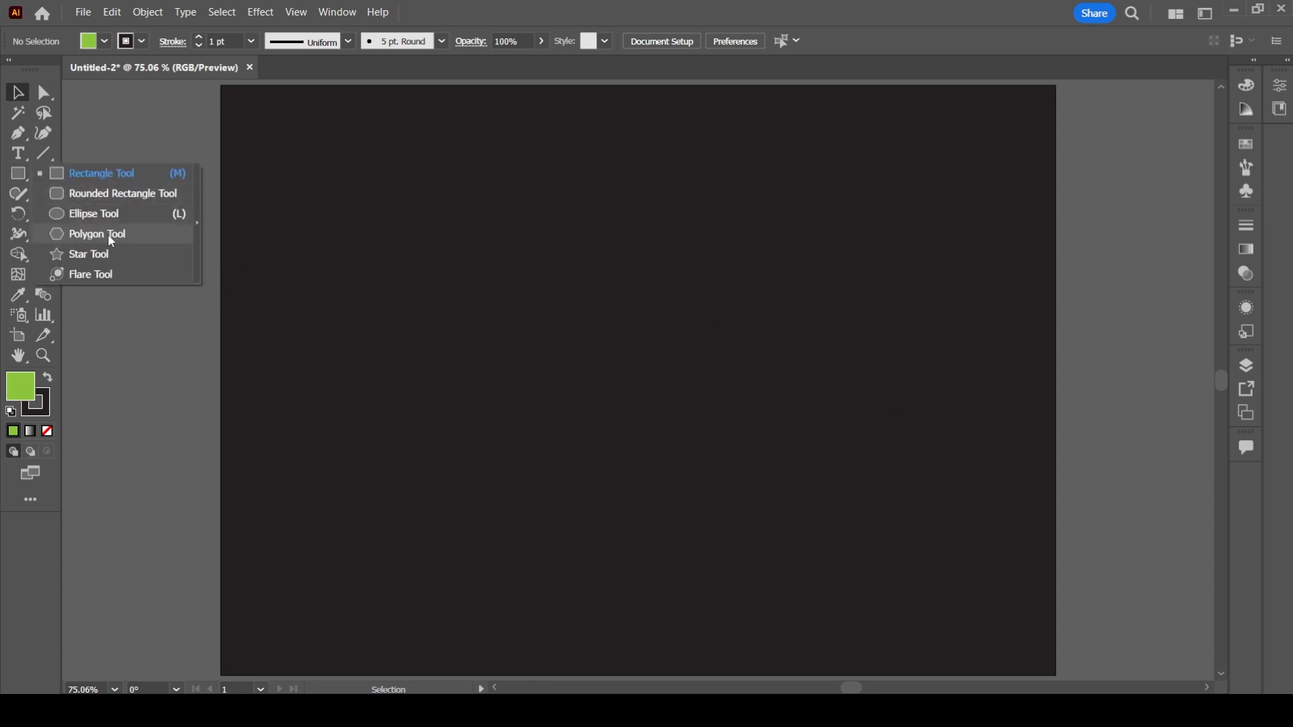
{"action": "left_click", "coordinate": [110, 235]}
{"action": "left_click_drag", "start_coordinate": [612, 295], "coordinate": [755, 438]}
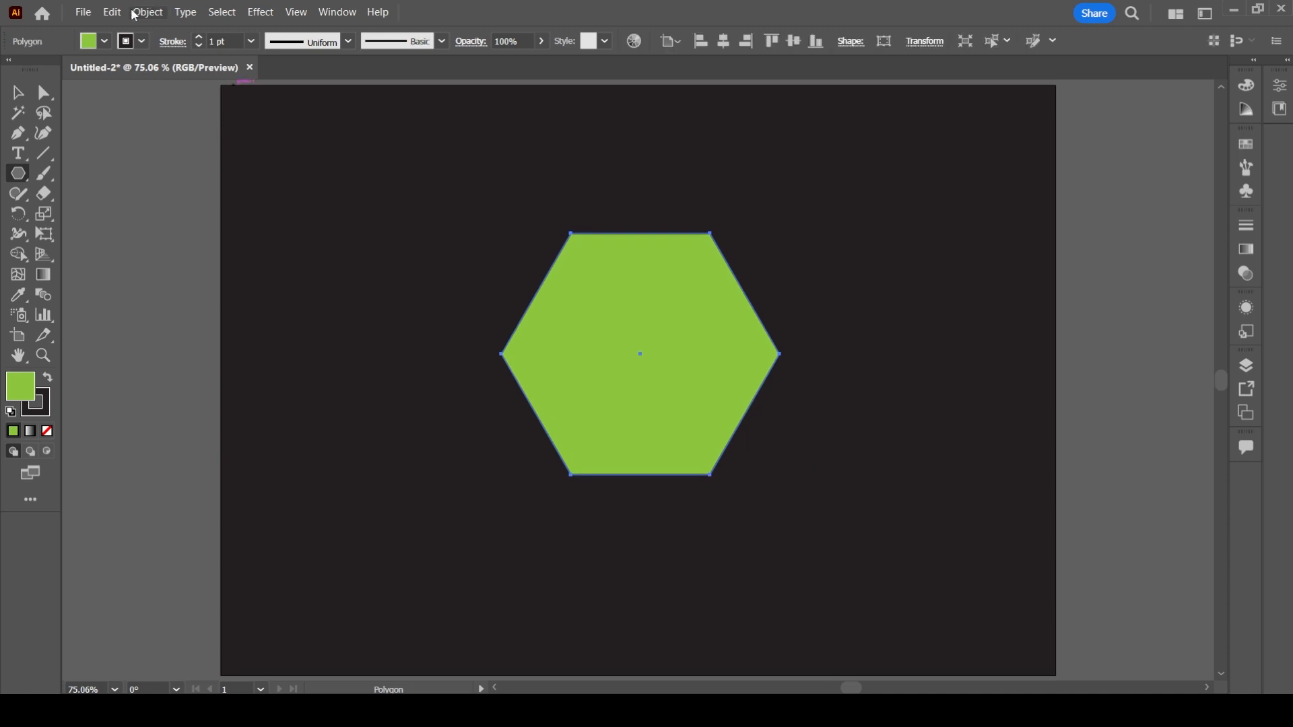
{"action": "left_click", "coordinate": [105, 41]}
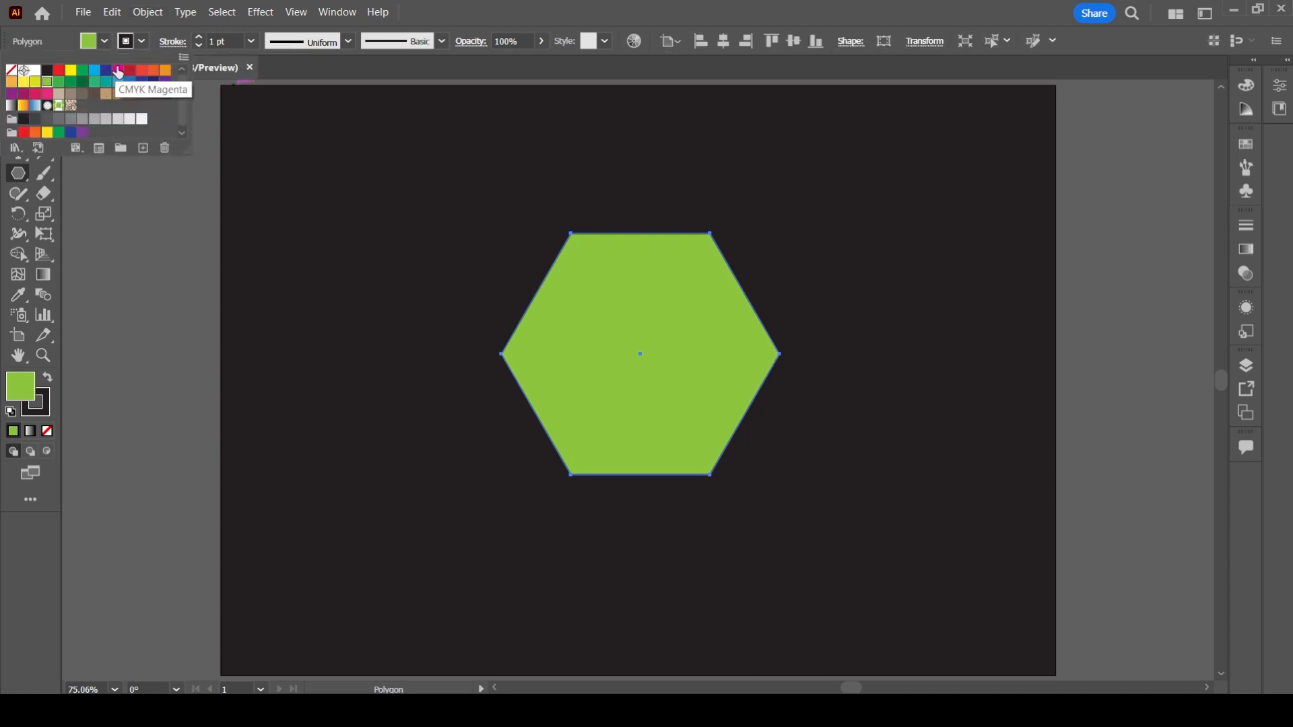
{"action": "left_click", "coordinate": [118, 71]}
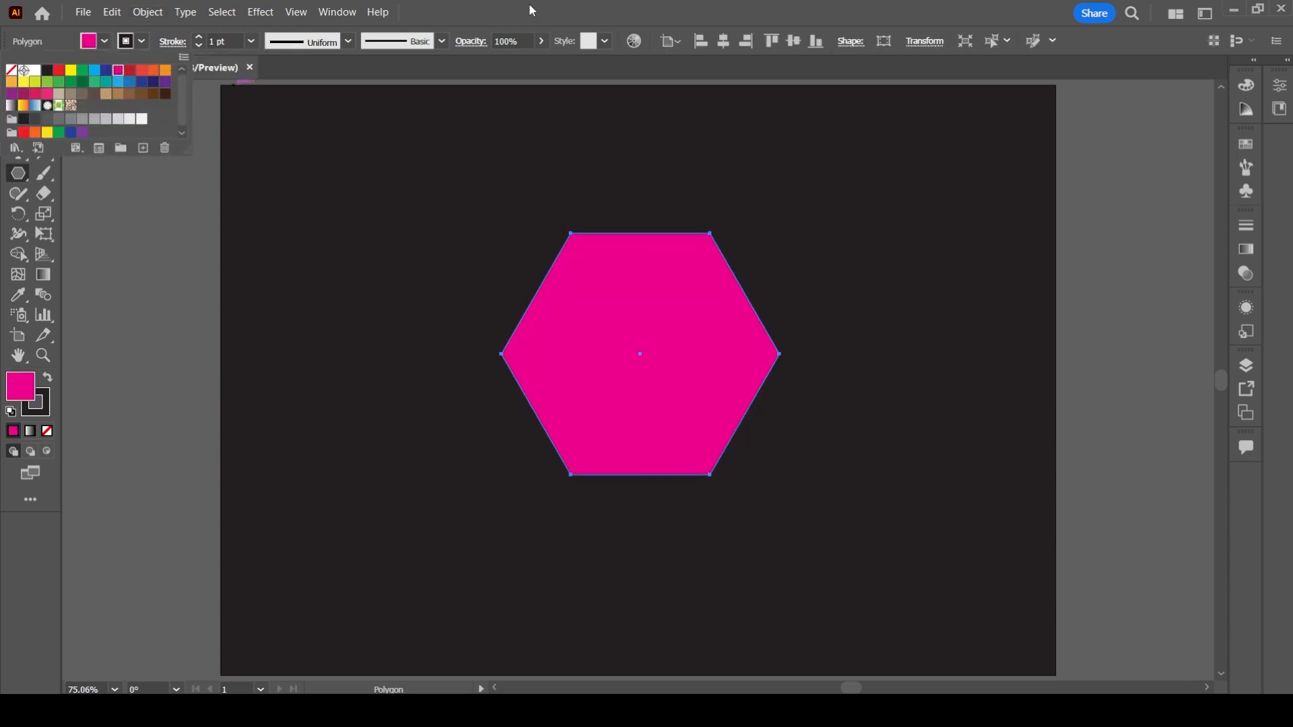
{"action": "left_click", "coordinate": [531, 11]}
Give the hexagon a yellow stroke with a weight of 2 pt and deselect it
{"action": "left_click", "coordinate": [143, 43]}
{"action": "left_click", "coordinate": [11, 71]}
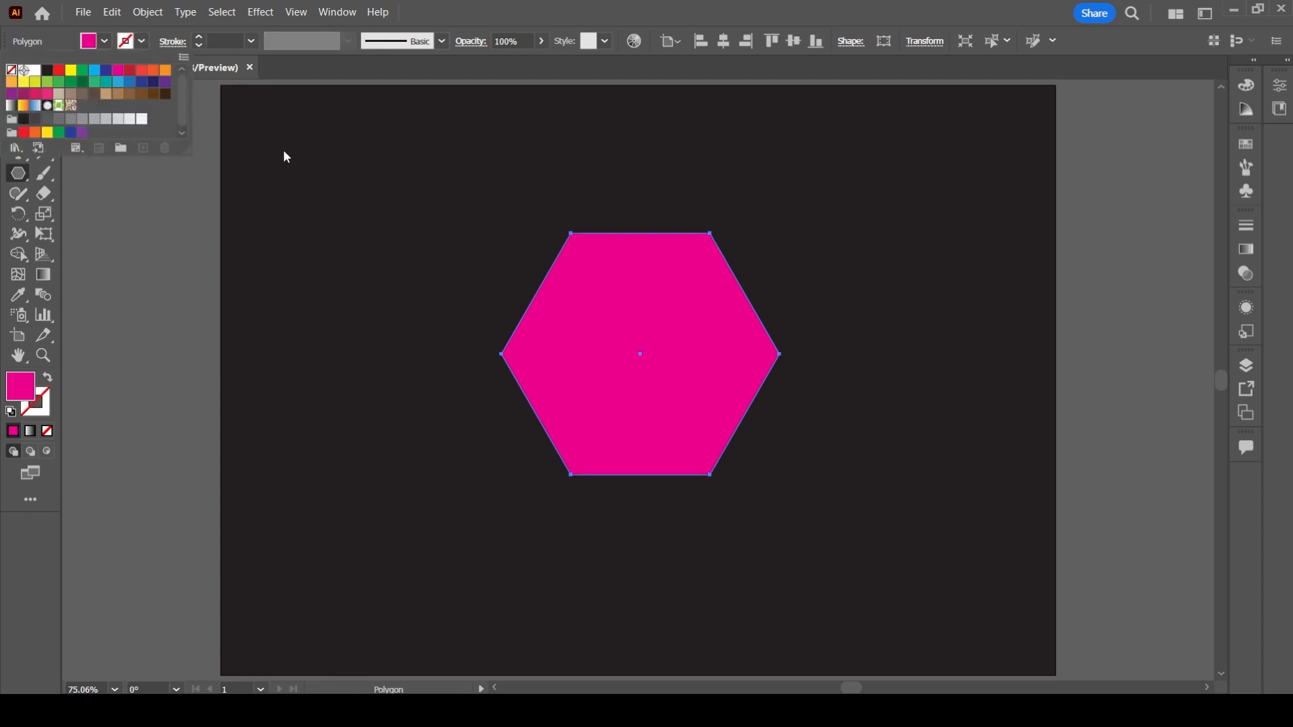
{"action": "left_click", "coordinate": [71, 71]}
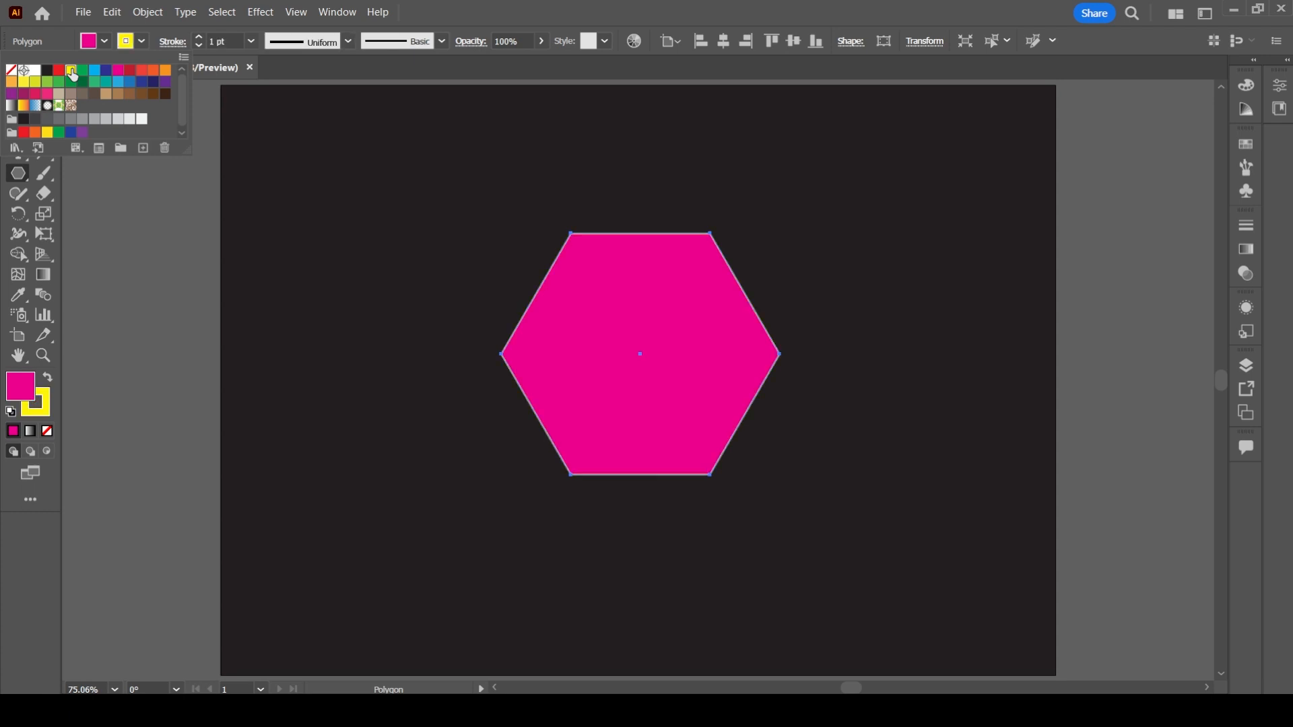
{"action": "left_click_drag", "start_coordinate": [235, 42], "coordinate": [168, 40]}
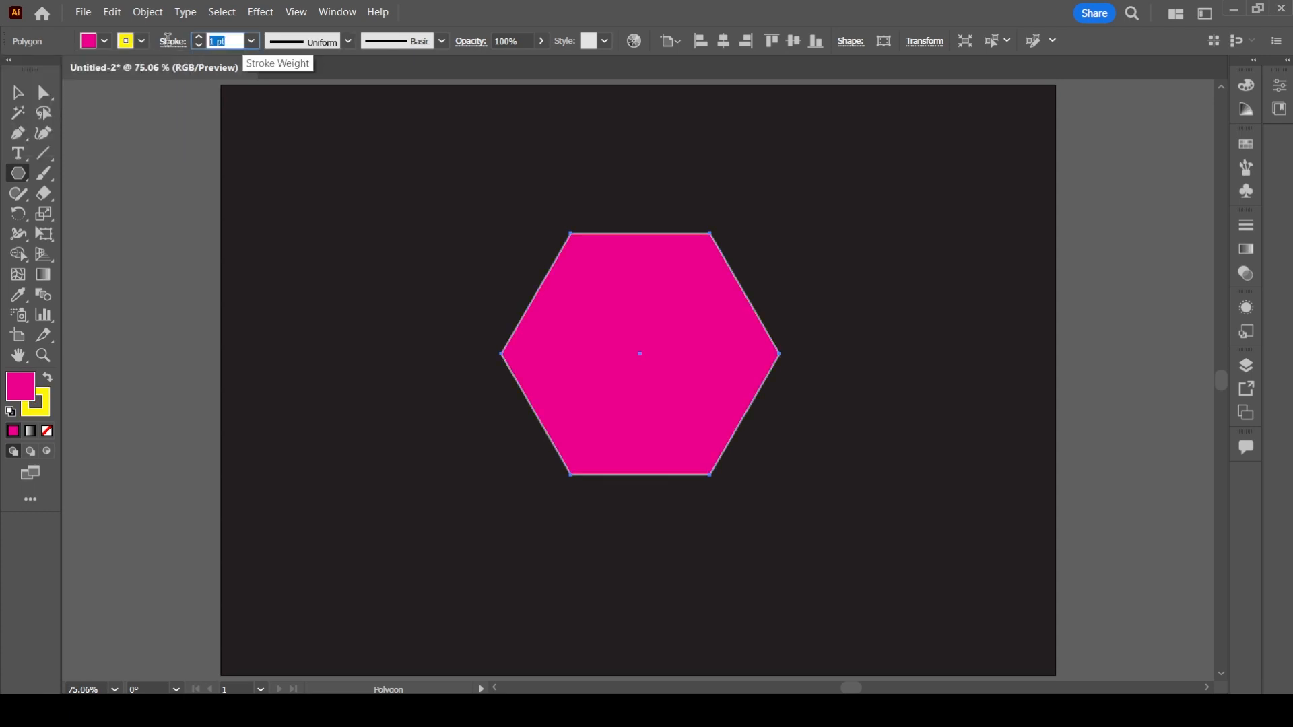
{"action": "scroll", "coordinate": [234, 43], "scroll_direction": "up", "scroll_amount": 3}
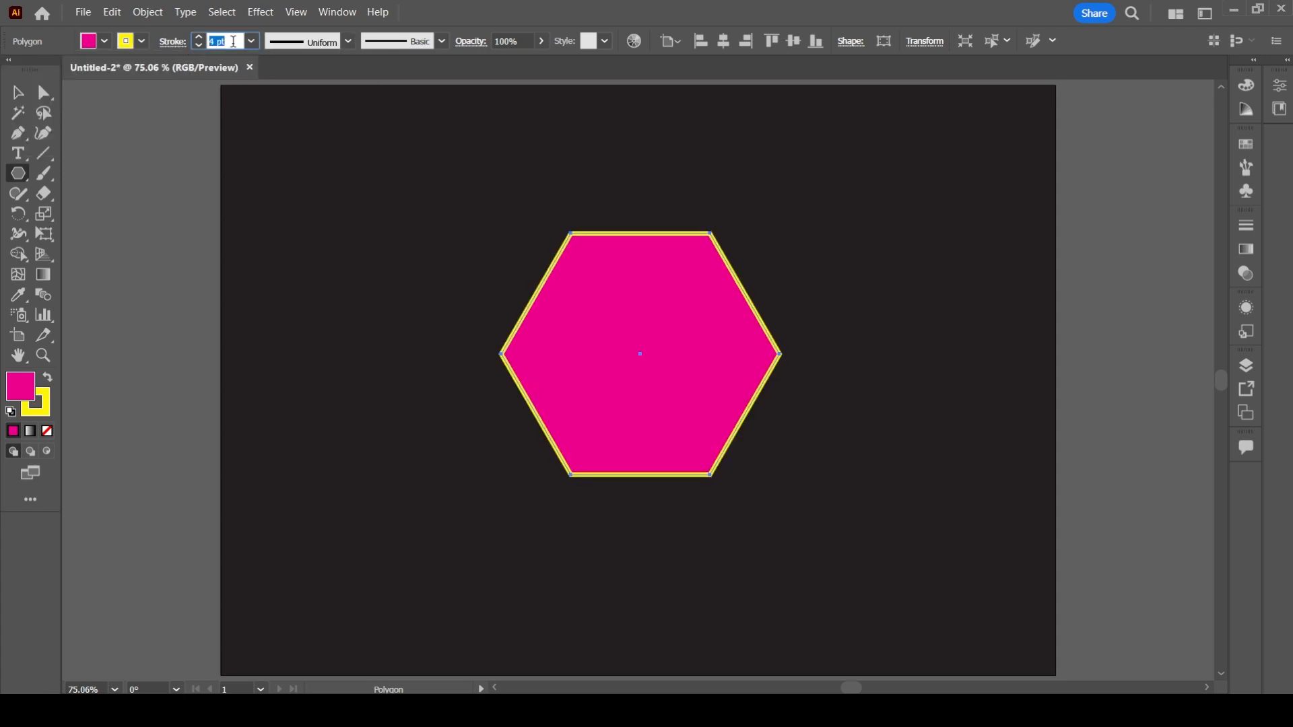
{"action": "scroll", "coordinate": [233, 42], "scroll_direction": "down", "scroll_amount": 1}
{"action": "scroll", "coordinate": [234, 42], "scroll_direction": "down", "scroll_amount": 1}
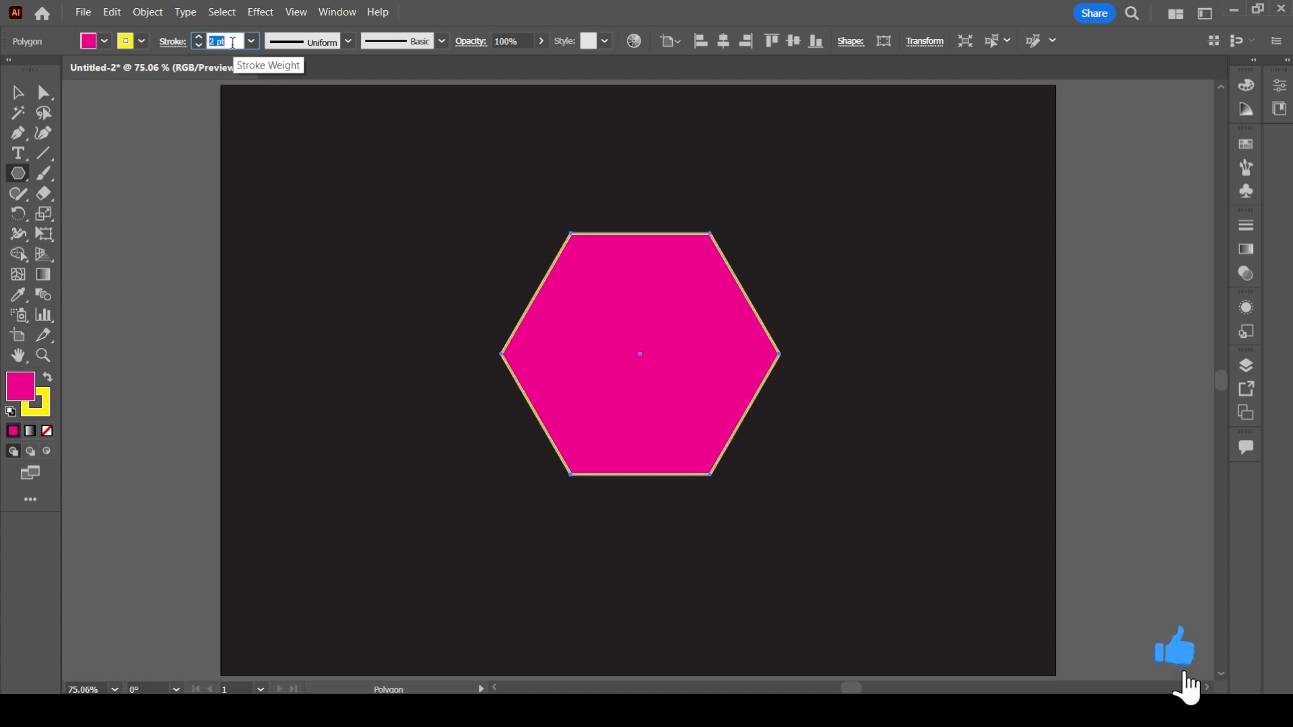
{"action": "left_click", "coordinate": [18, 92]}
{"action": "left_click", "coordinate": [319, 161]}
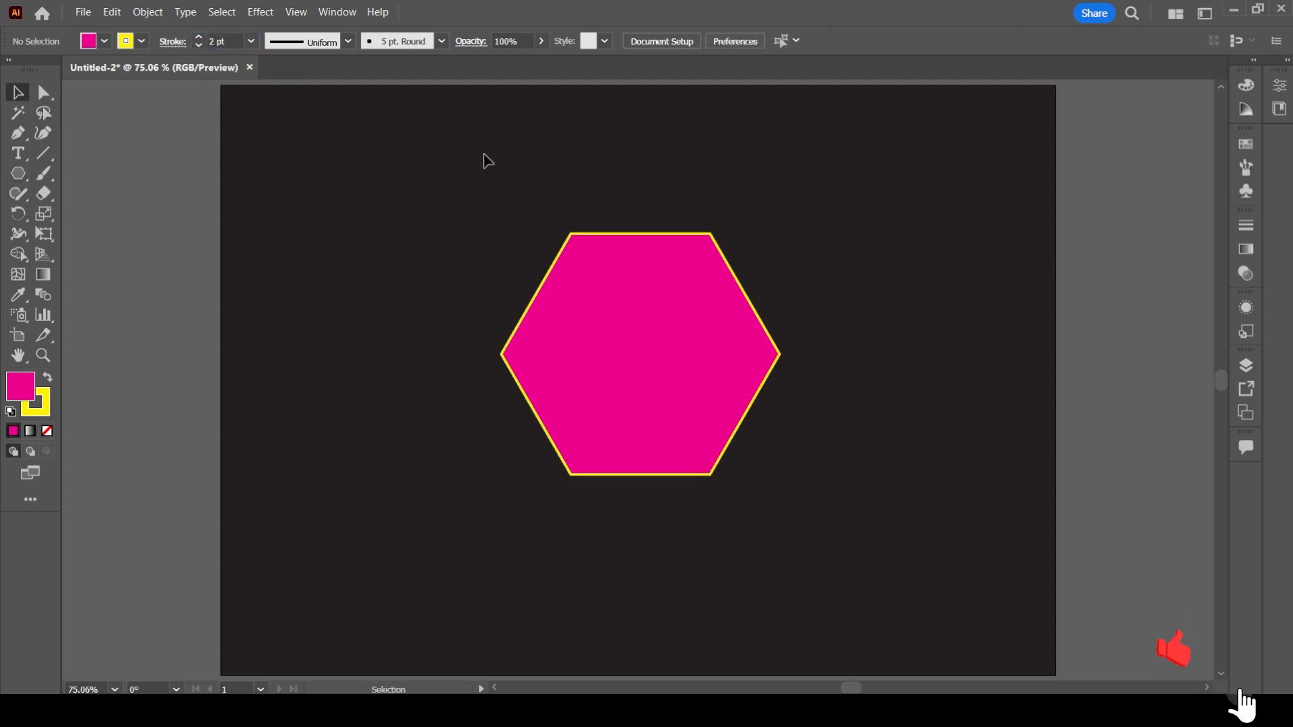
Apply the Pucker & Bloat effect to the hexagon with a bloat of 60% to form flower petals
{"action": "left_click_drag", "start_coordinate": [455, 175], "coordinate": [811, 480]}
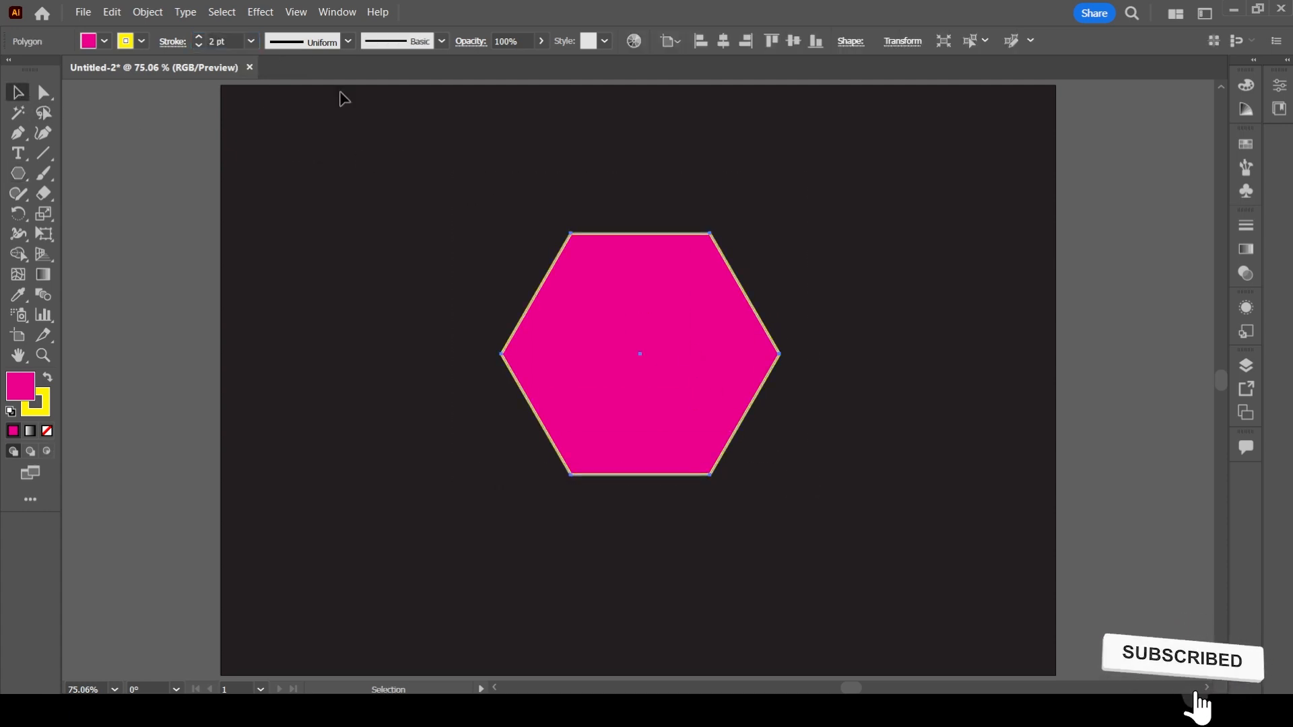
{"action": "left_click", "coordinate": [260, 13]}
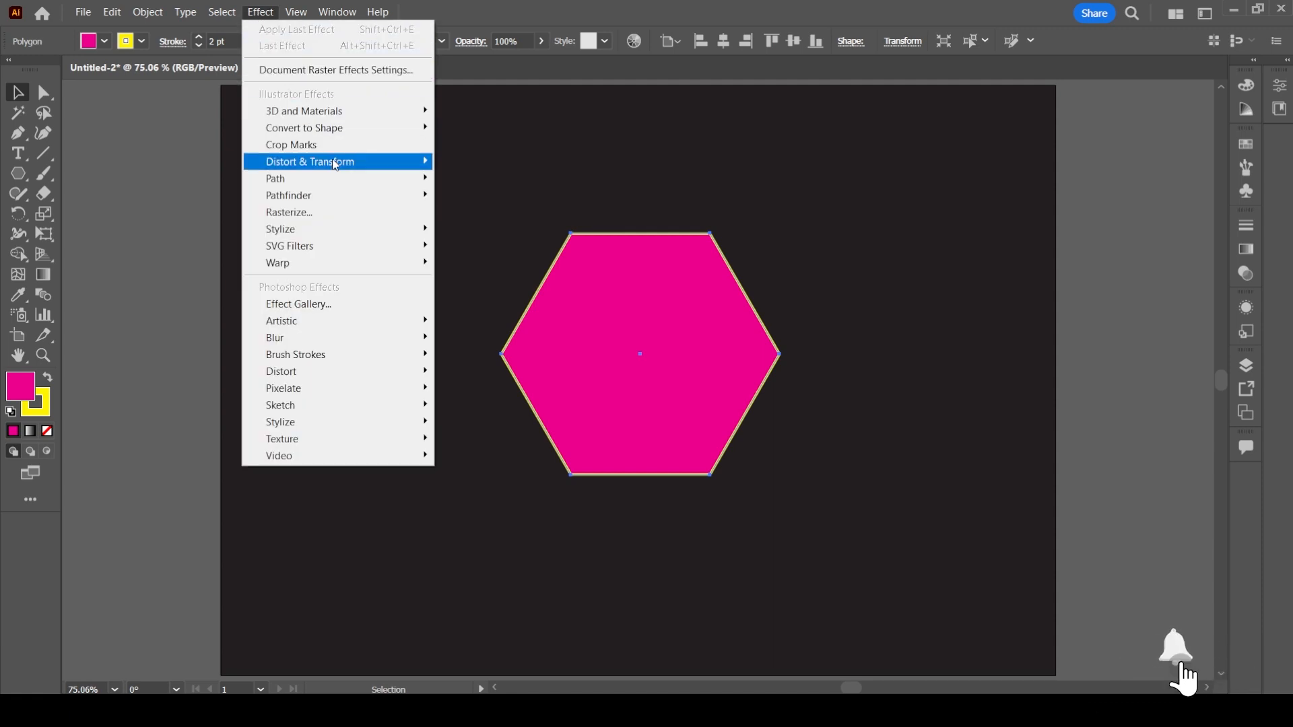
{"action": "mouse_move", "coordinate": [337, 161]}
{"action": "left_click", "coordinate": [512, 177]}
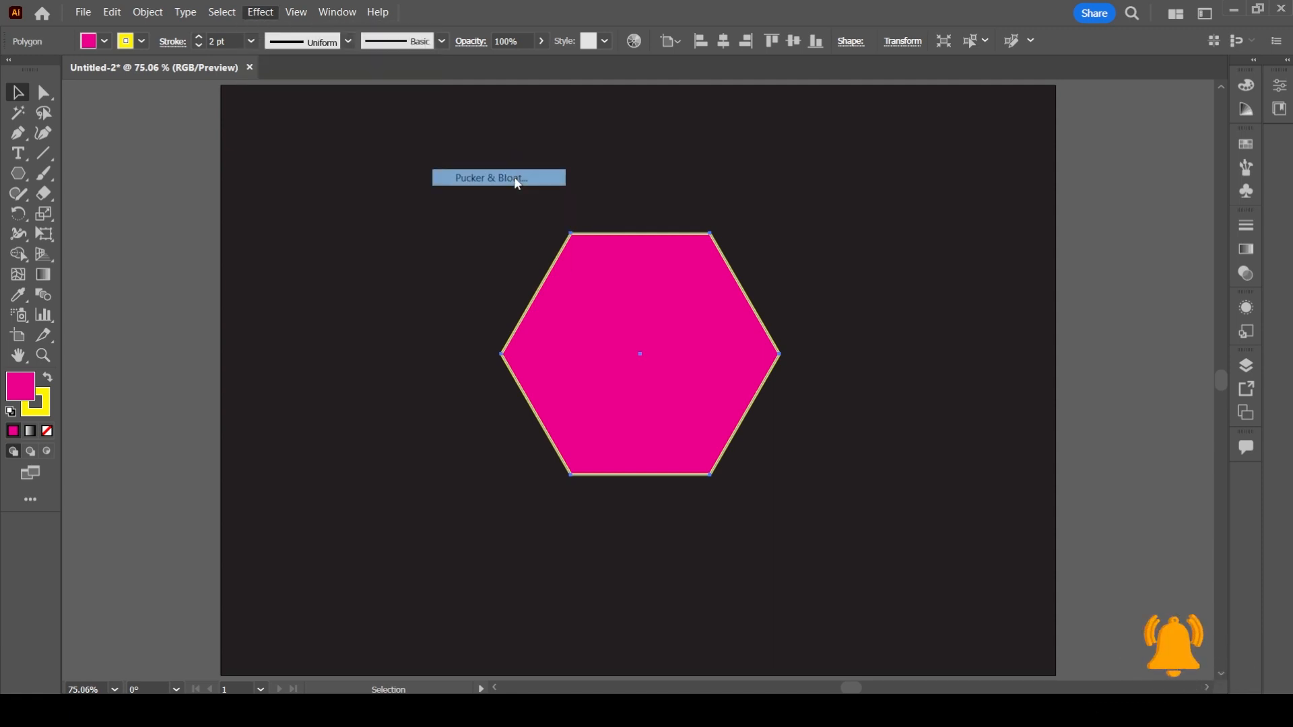
{"action": "left_click_drag", "start_coordinate": [649, 294], "coordinate": [1017, 306]}
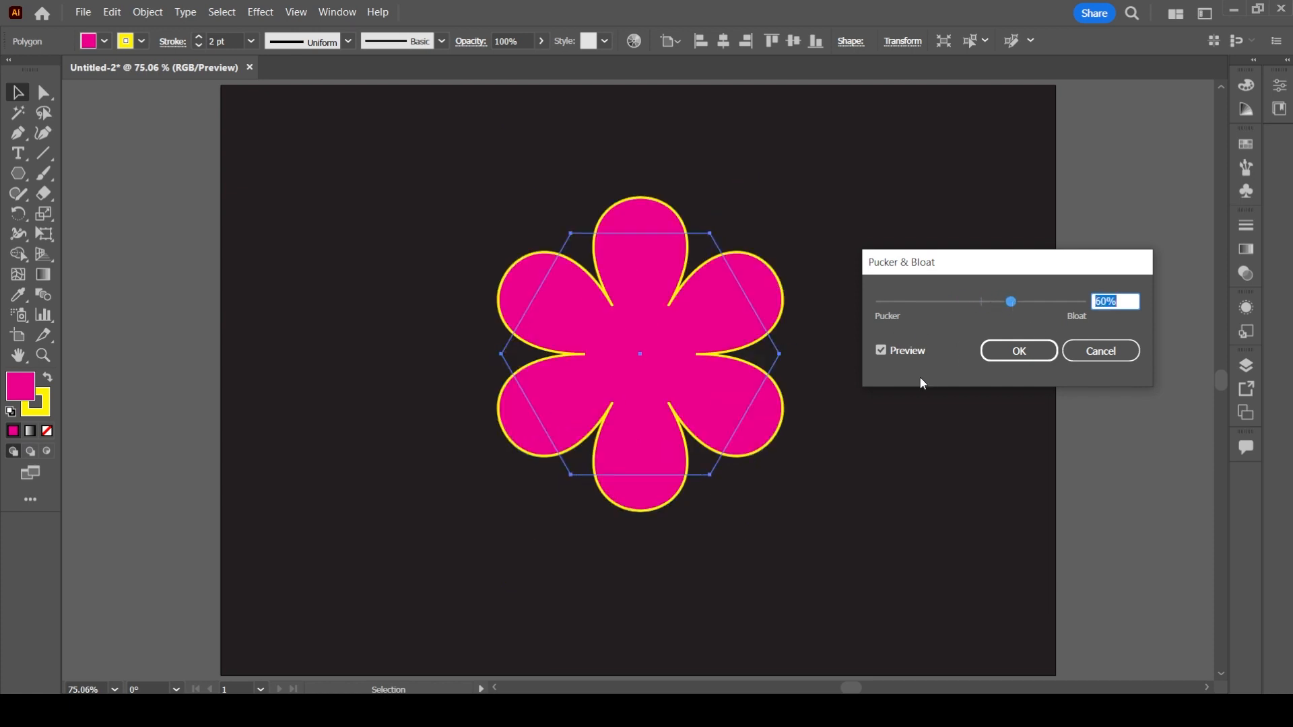
{"action": "left_click", "coordinate": [1021, 350]}
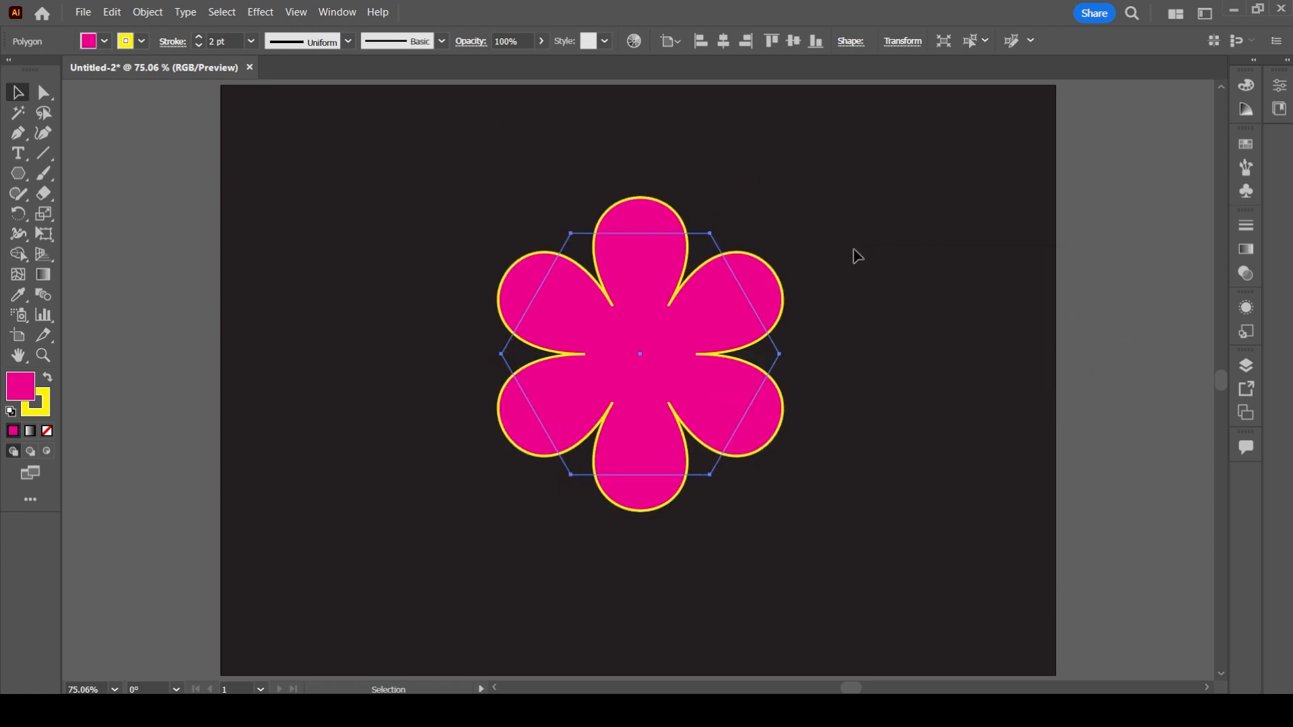
Draw a small circle in the empty area left of the flower, with a white fill and no stroke
{"action": "left_click_drag", "start_coordinate": [18, 173], "coordinate": [81, 211]}
{"action": "left_click_drag", "start_coordinate": [309, 218], "coordinate": [348, 258]}
{"action": "left_click", "coordinate": [106, 43]}
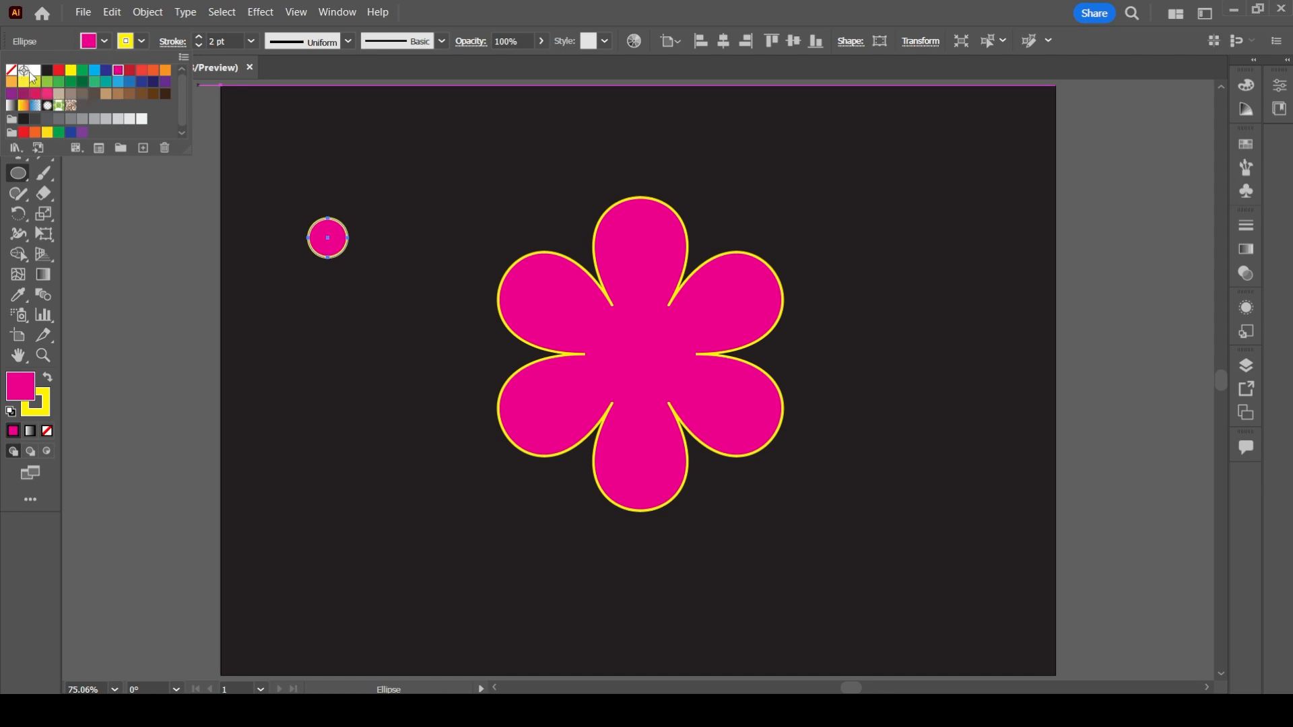
{"action": "left_click", "coordinate": [33, 74]}
{"action": "left_click", "coordinate": [142, 43]}
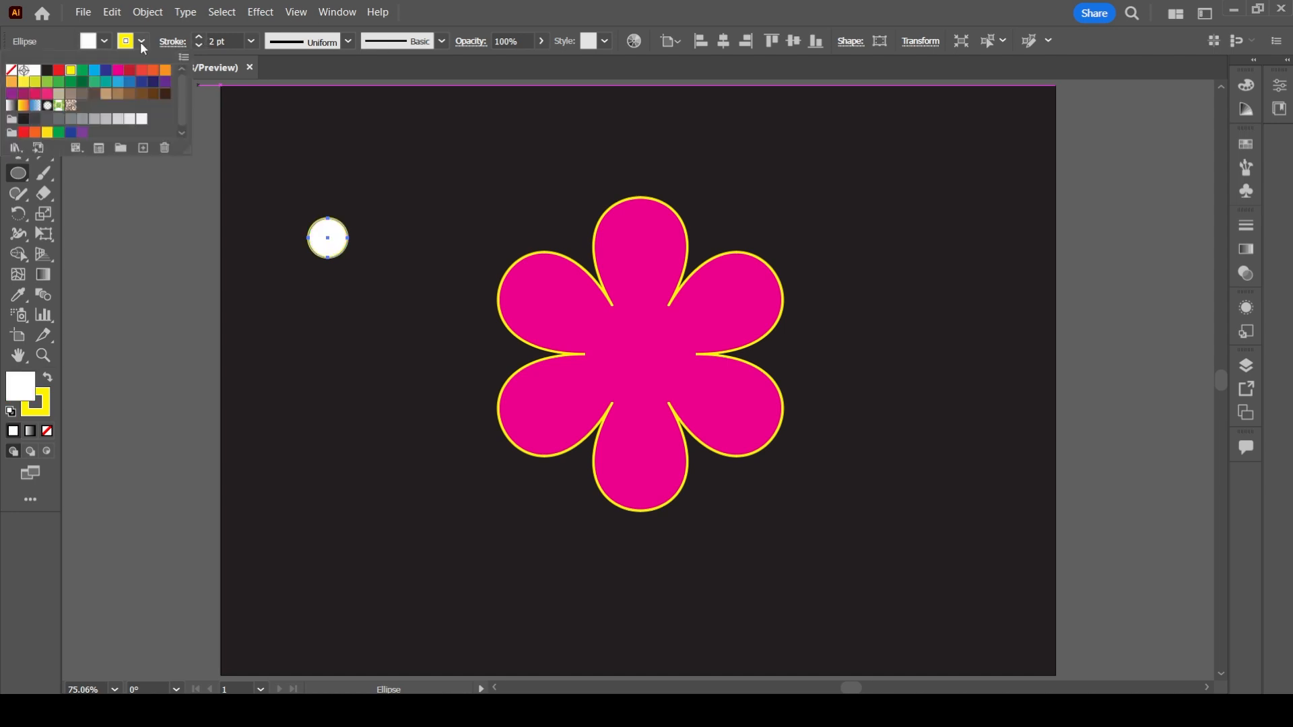
{"action": "left_click", "coordinate": [12, 71]}
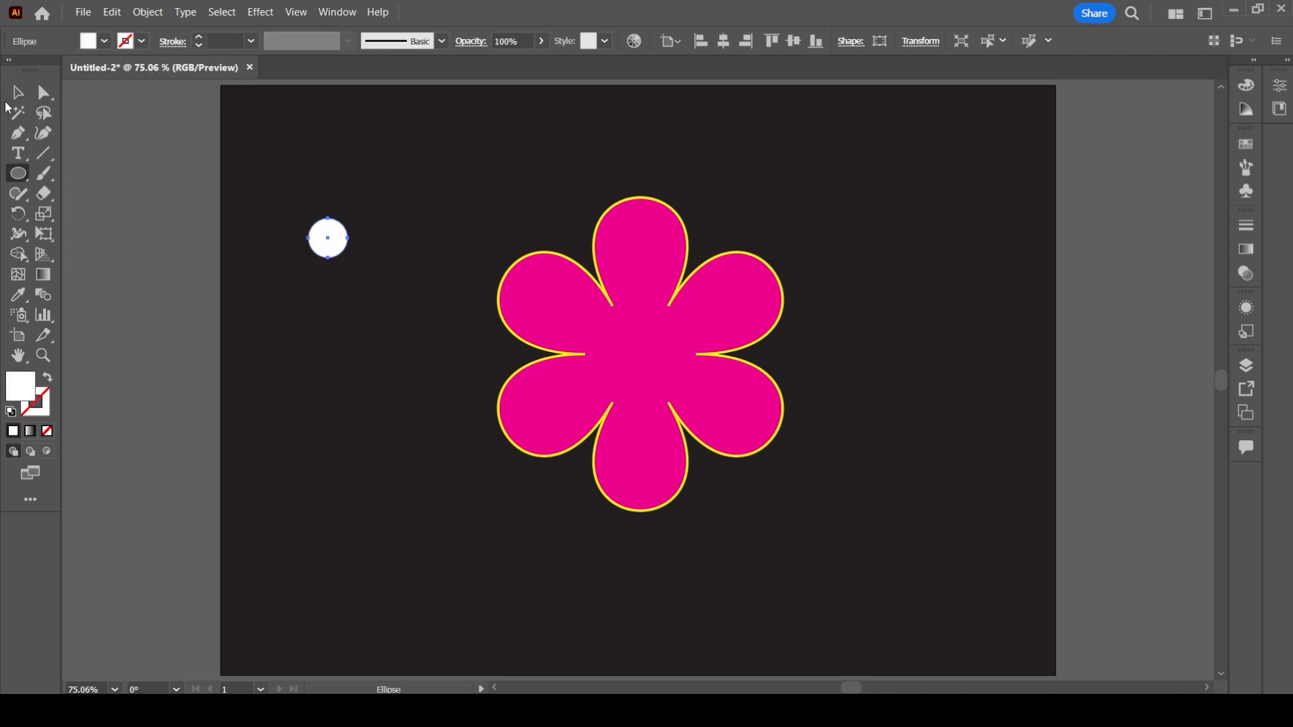
Move the white circle onto the centre of the flower and deselect it
{"action": "left_click", "coordinate": [18, 93]}
{"action": "left_click_drag", "start_coordinate": [336, 249], "coordinate": [645, 365]}
{"action": "left_click", "coordinate": [904, 263]}
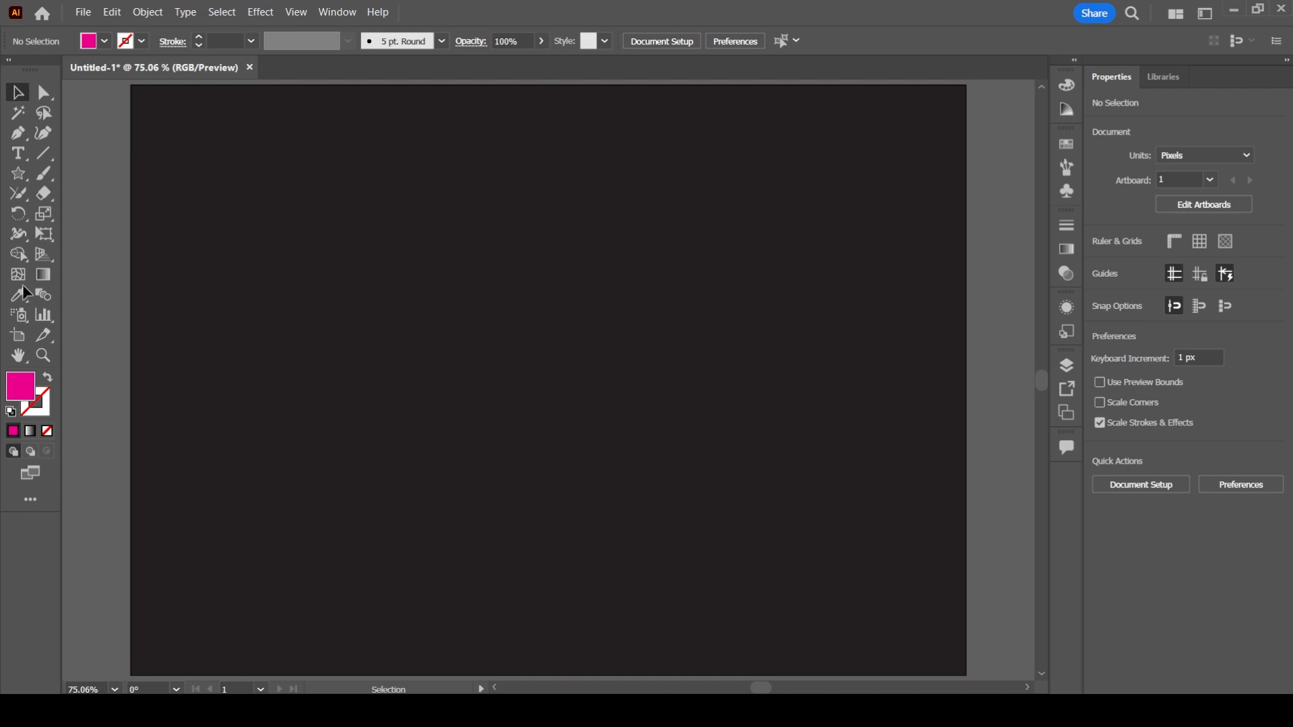
Draw a circle about 30 px in diameter in the left part of the empty artboard and fill it with yellow
{"action": "right_click", "coordinate": [17, 178]}
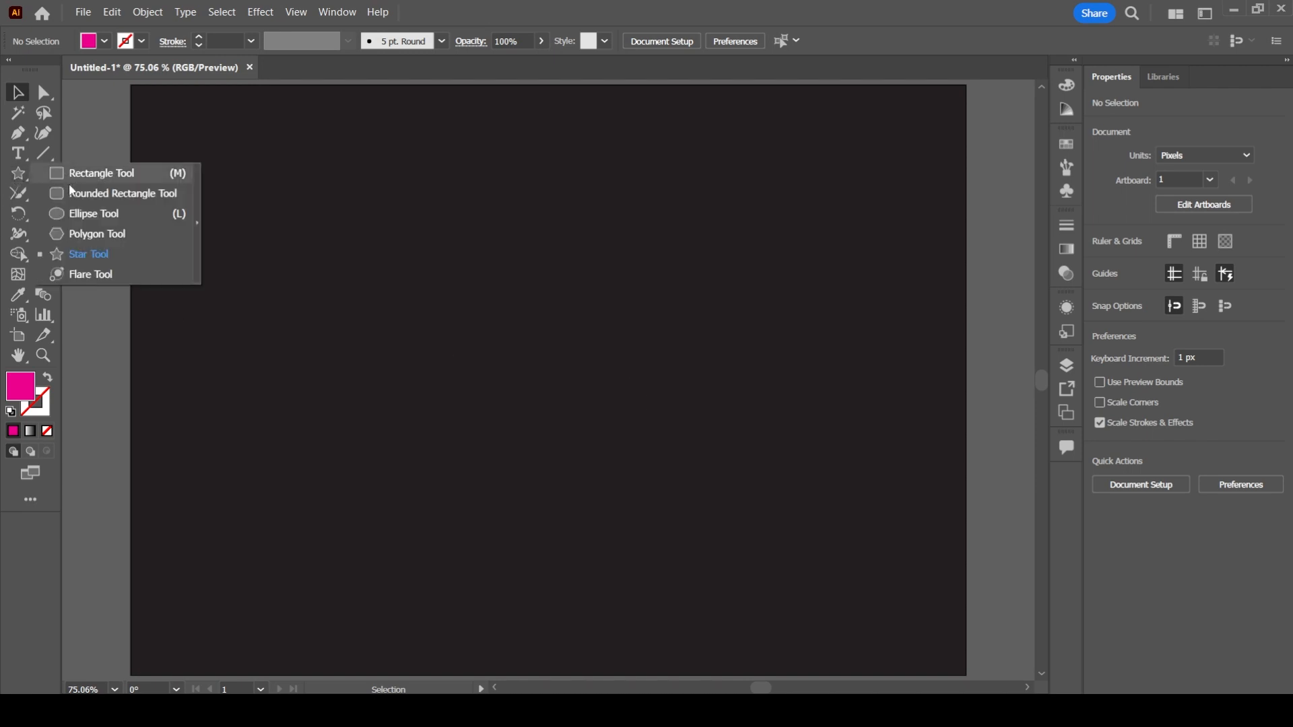
{"action": "left_click", "coordinate": [95, 214]}
{"action": "left_click_drag", "start_coordinate": [223, 349], "coordinate": [253, 380]}
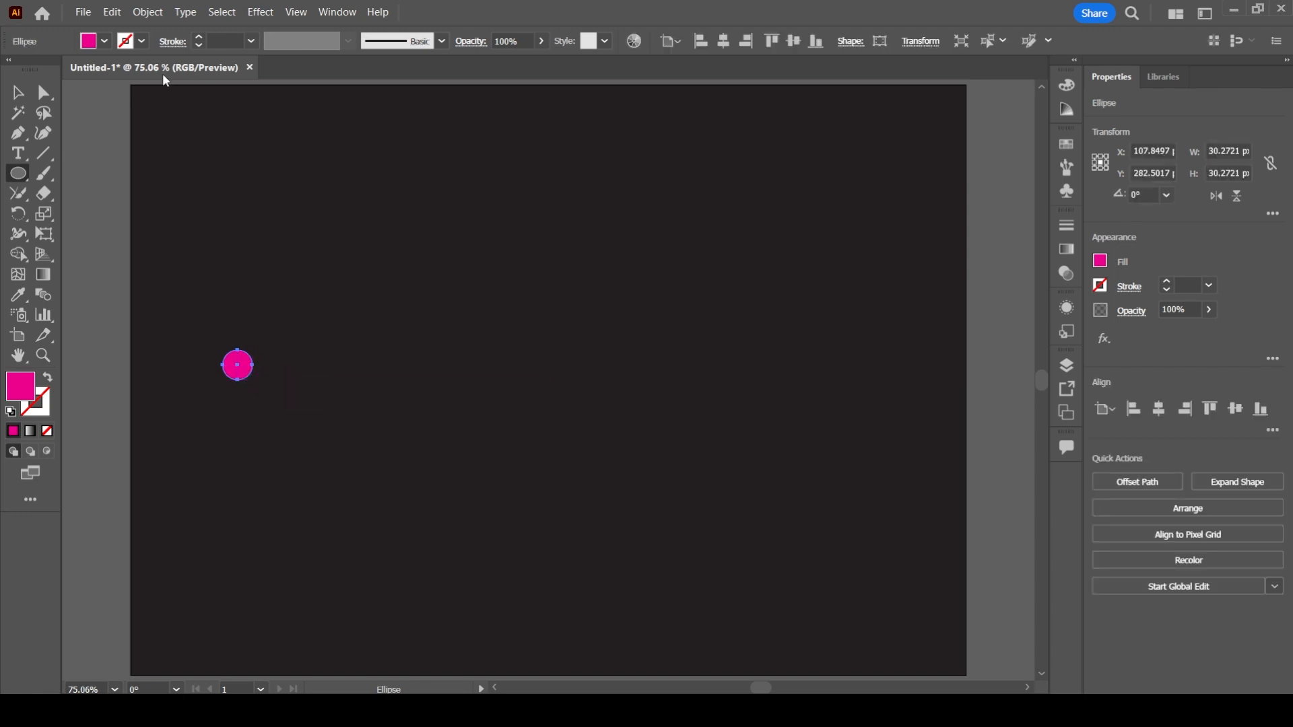
{"action": "left_click", "coordinate": [104, 41]}
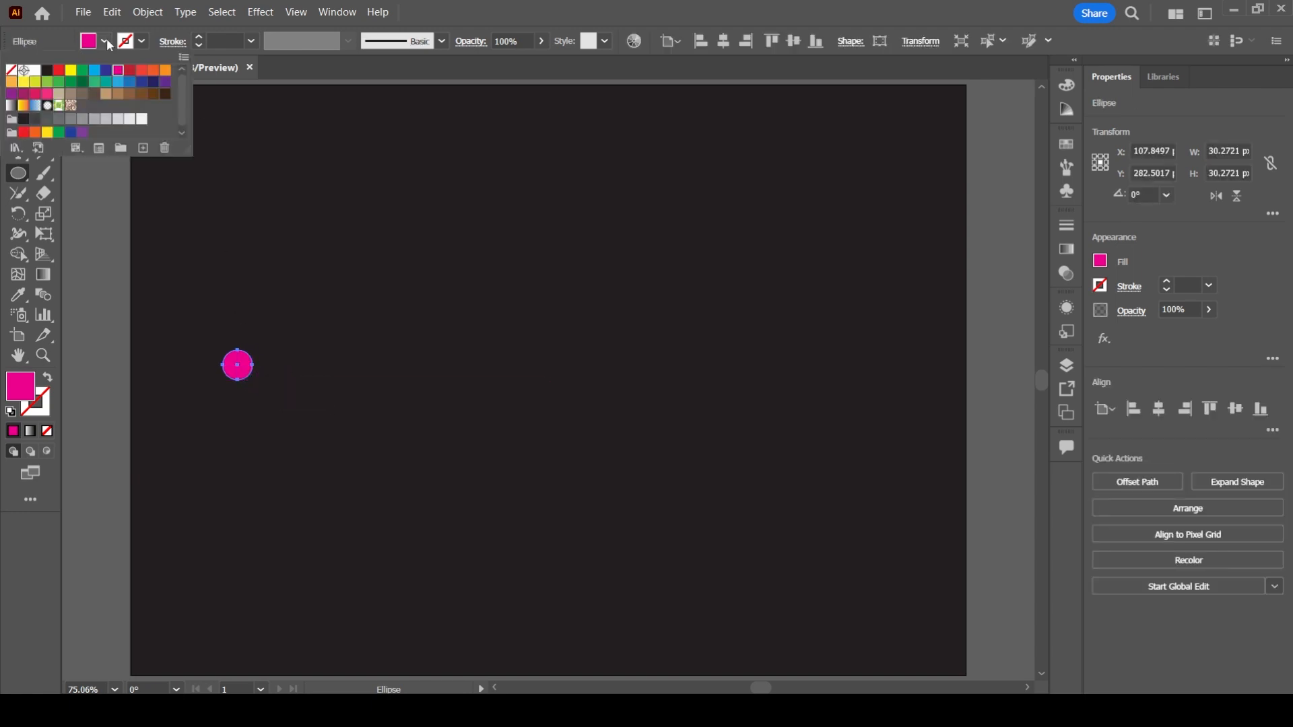
{"action": "left_click", "coordinate": [70, 70]}
{"action": "left_click", "coordinate": [529, 2]}
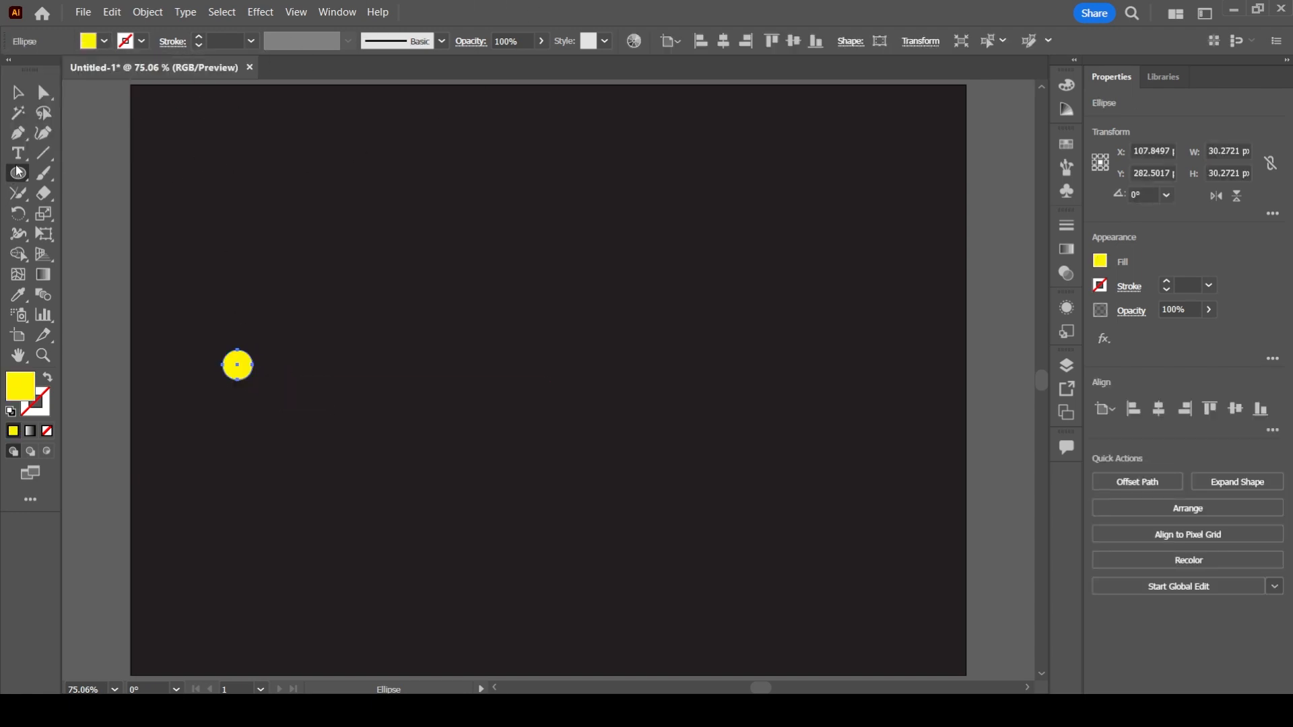
Draw a yellow five-pointed star about 82 by 78 px to the right of the small circle
{"action": "left_click_drag", "start_coordinate": [18, 173], "coordinate": [89, 253]}
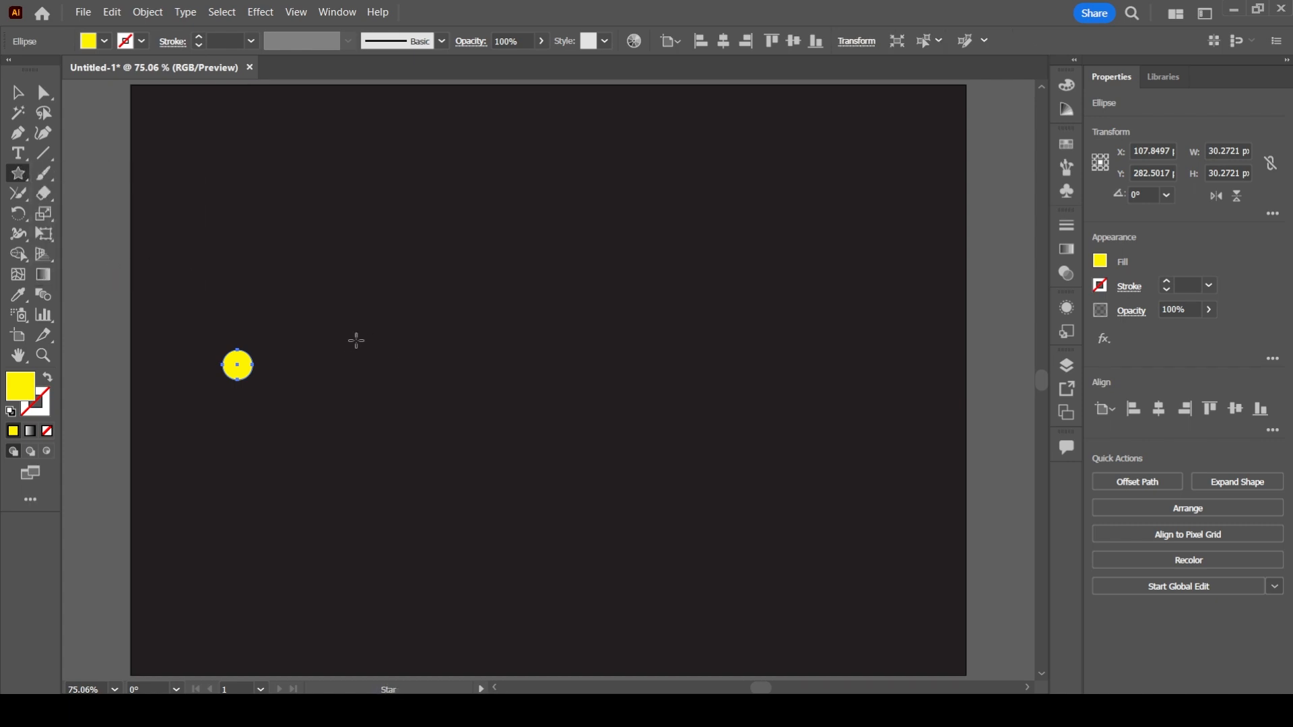
{"action": "mouse_move", "coordinate": [337, 329]}
{"action": "left_mouse_down"}
{"action": "mouse_move", "coordinate": [378, 364]}
{"action": "mouse_move", "coordinate": [462, 370]}
{"action": "mouse_move", "coordinate": [462, 353]}
{"action": "left_mouse_up"}
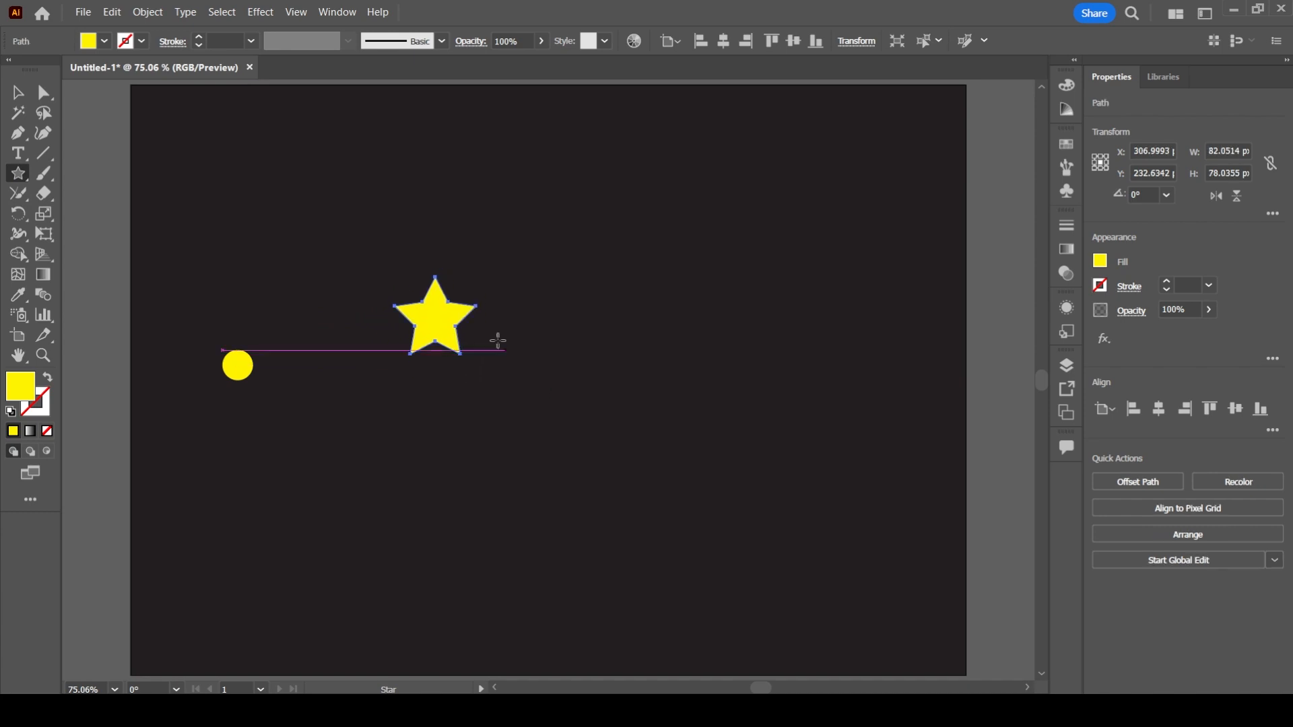
Change the fill of the small yellow star to light blue
{"action": "left_click", "coordinate": [105, 41]}
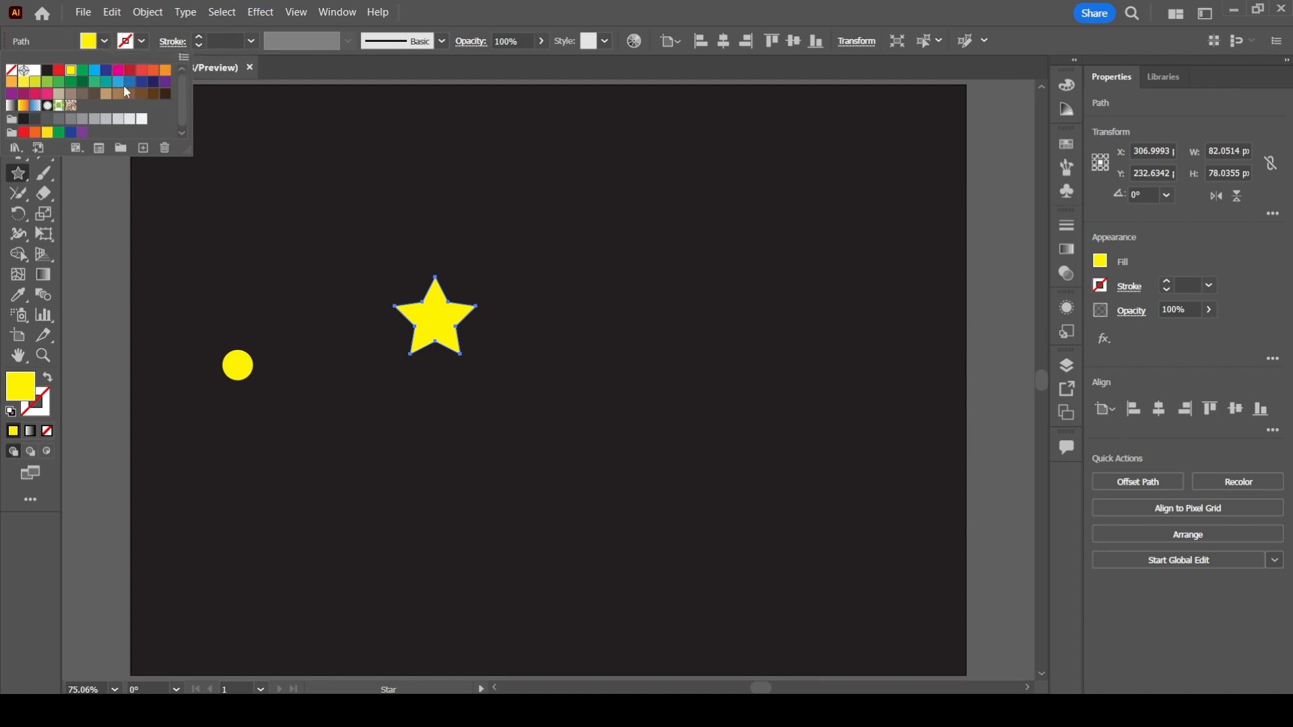
{"action": "left_click", "coordinate": [95, 70]}
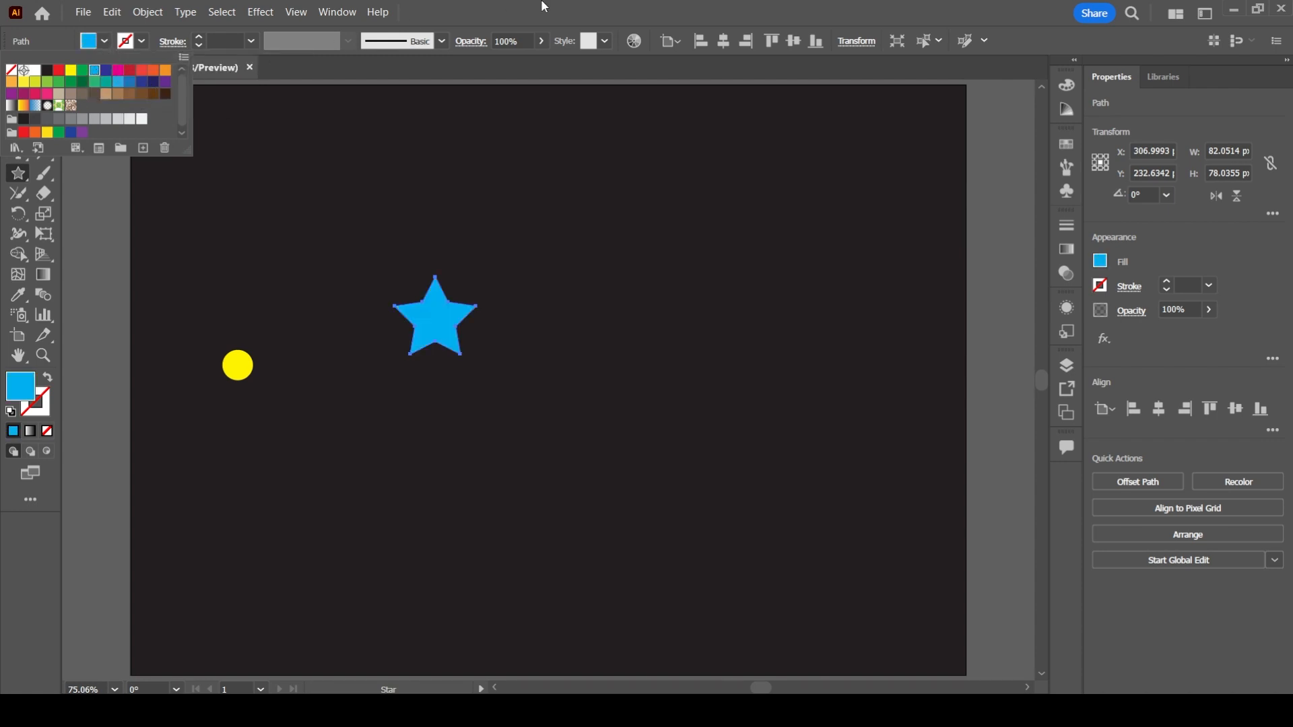
{"action": "left_click", "coordinate": [633, 13]}
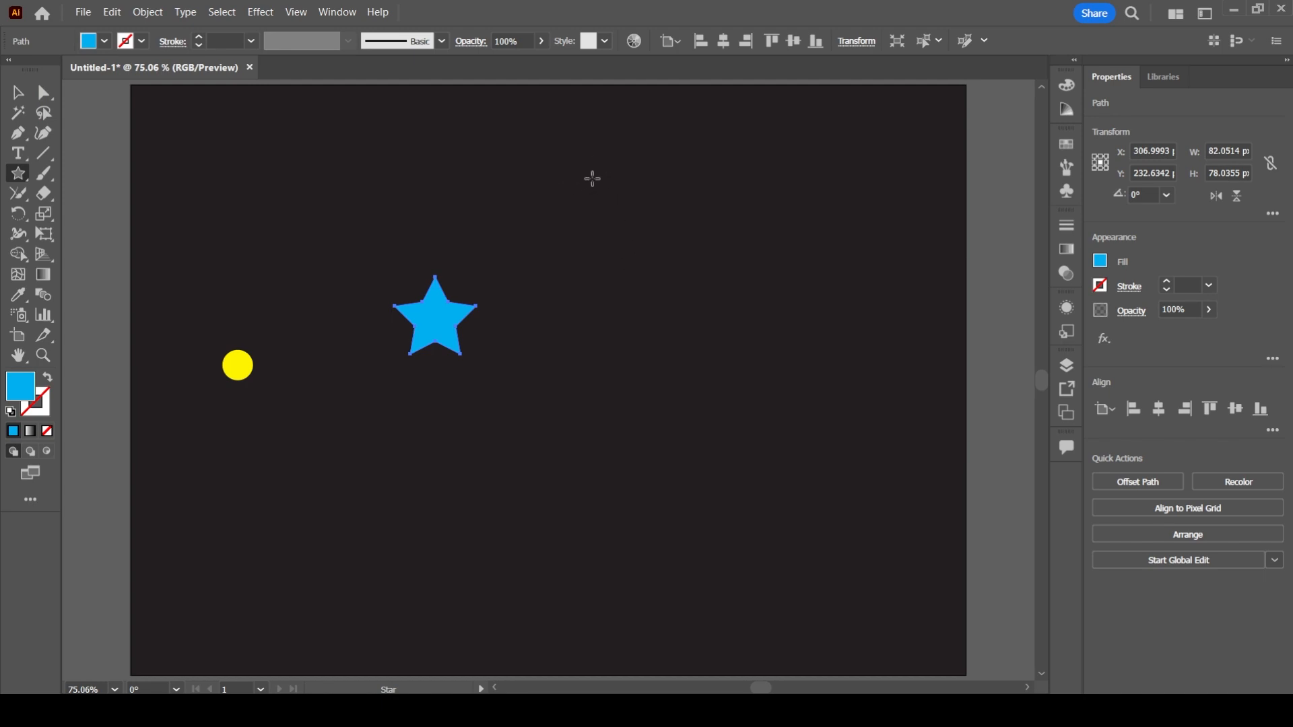
Draw a second star about 189 by 179 px, up and to the right of the blue star, fill it with magenta and deselect it
{"action": "left_click_drag", "start_coordinate": [593, 178], "coordinate": [677, 283]}
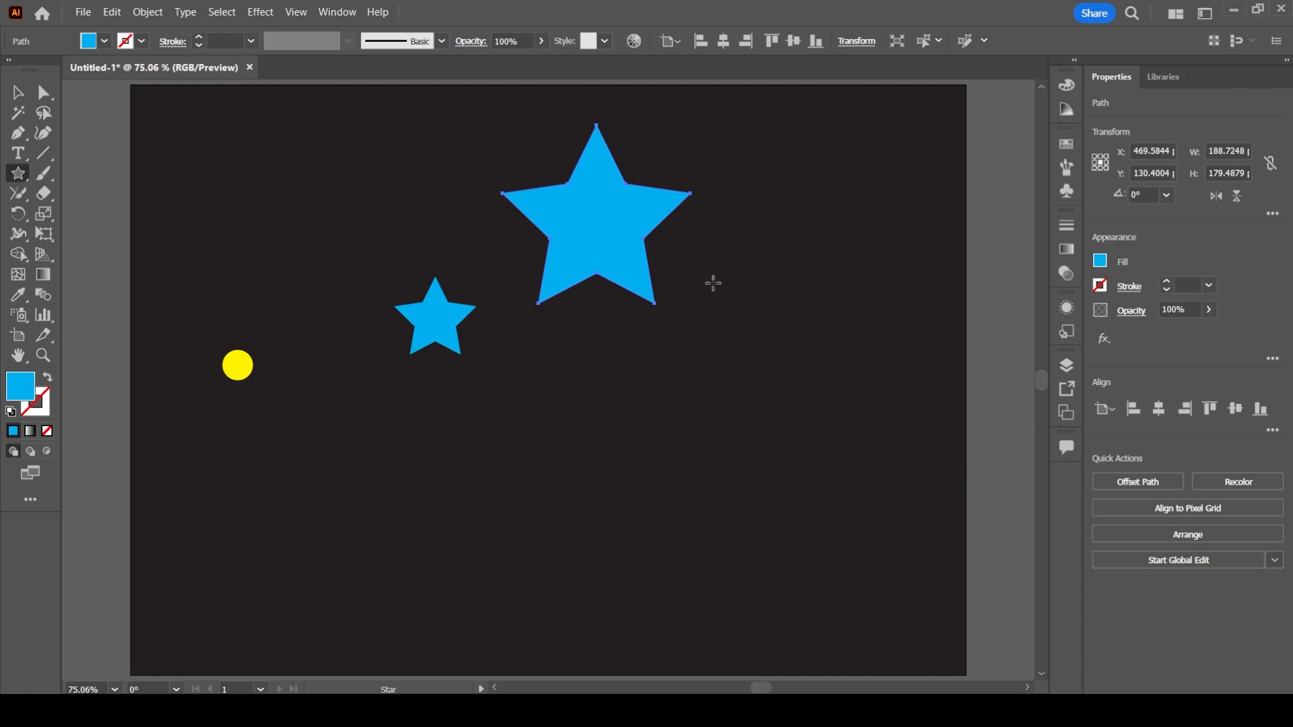
{"action": "left_click", "coordinate": [125, 41]}
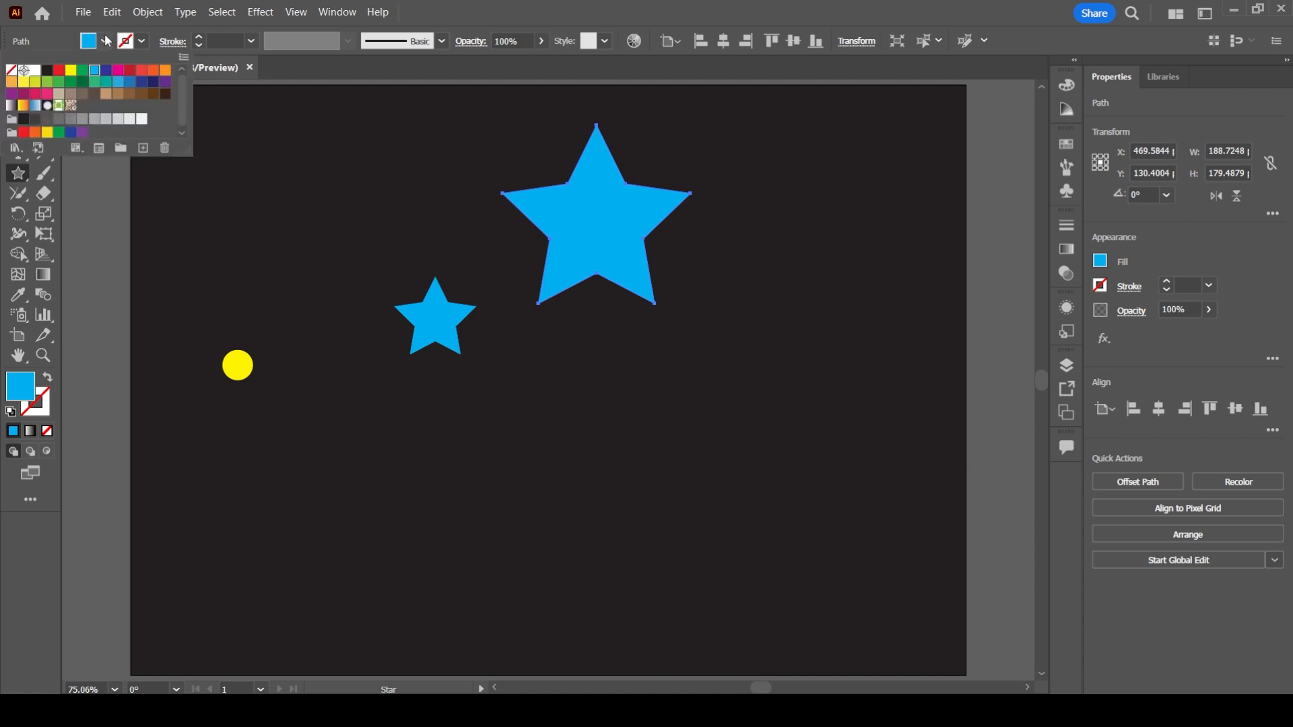
{"action": "left_click", "coordinate": [120, 74]}
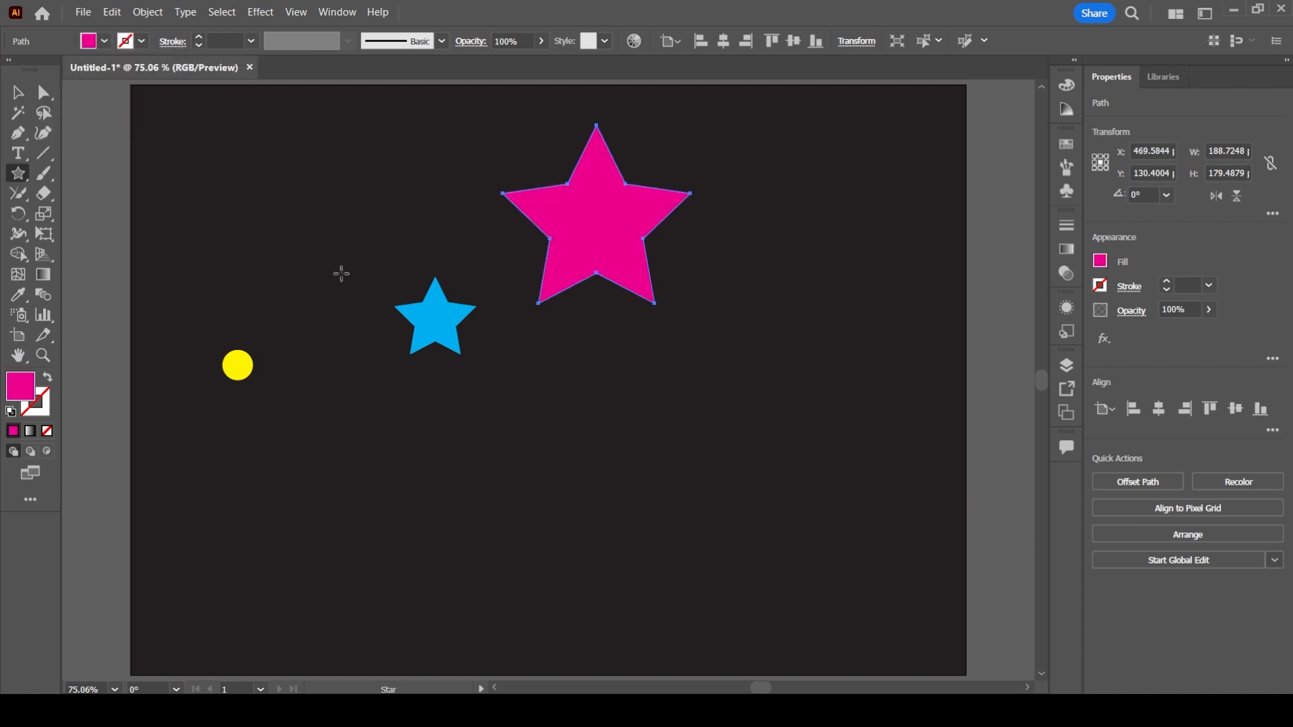
{"action": "left_click", "coordinate": [17, 92]}
{"action": "left_click", "coordinate": [270, 237]}
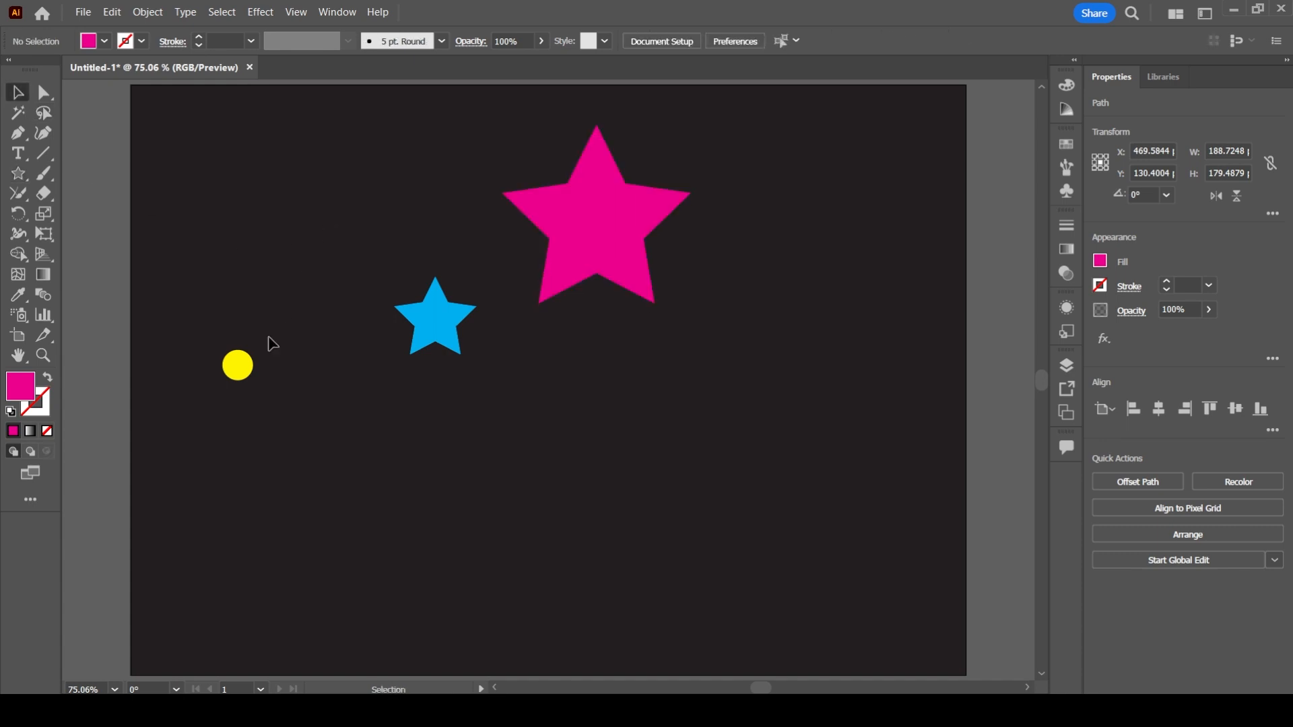
Shift the blue star slightly down and left, and blend the yellow circle, blue star and magenta star in sequence with the Blend tool
{"action": "left_click_drag", "start_coordinate": [442, 321], "coordinate": [425, 346]}
{"action": "left_click", "coordinate": [43, 295]}
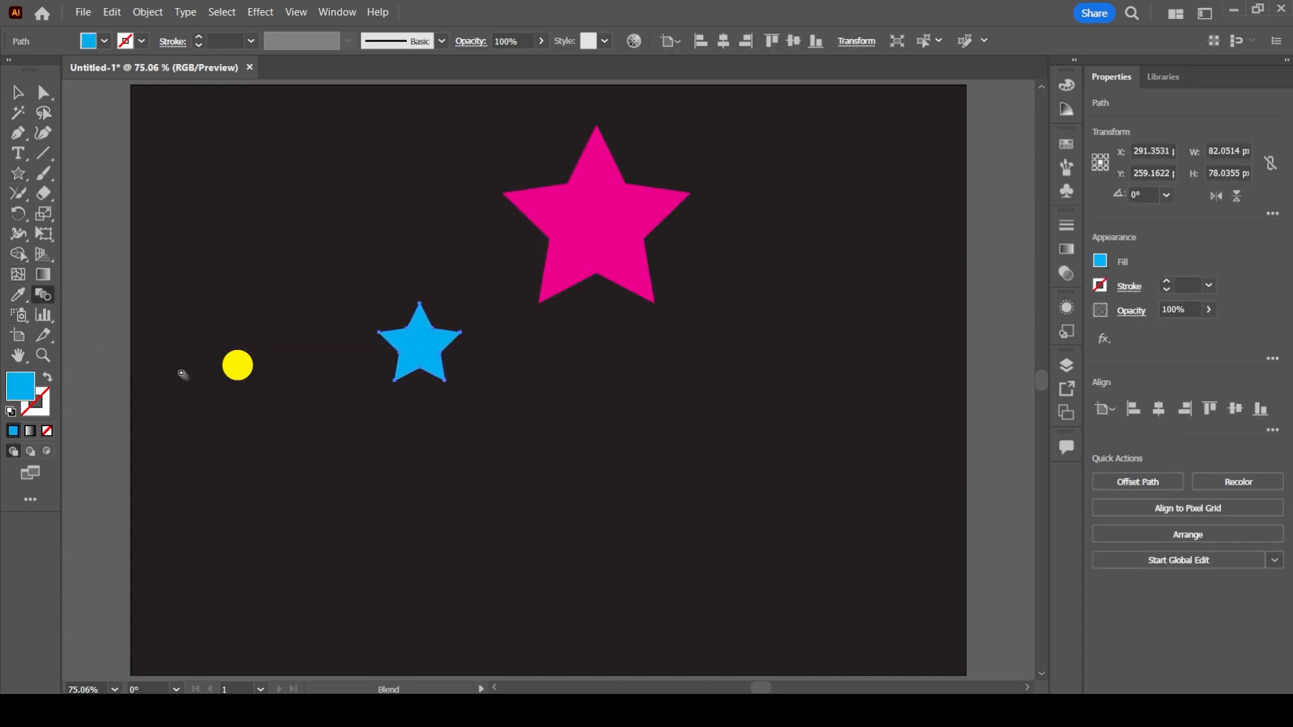
{"action": "left_click", "coordinate": [437, 353]}
{"action": "left_click", "coordinate": [591, 247]}
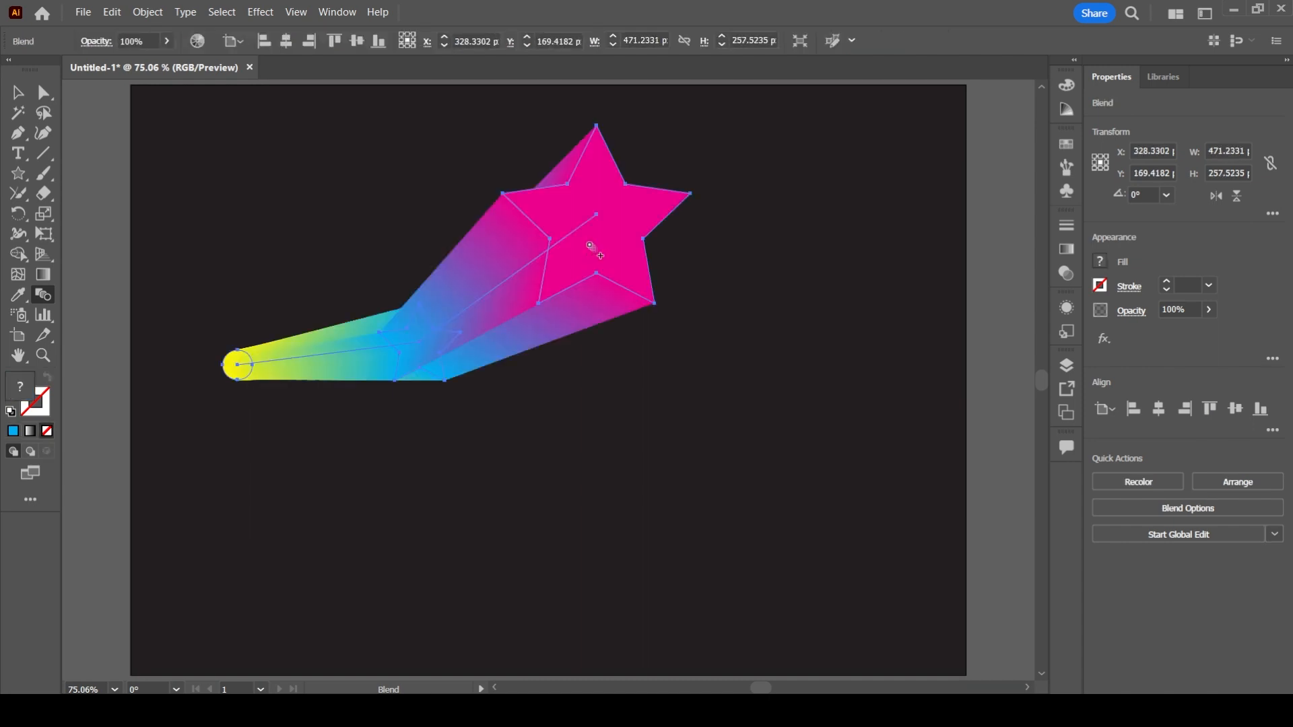
{"action": "left_click", "coordinate": [19, 94]}
{"action": "left_click", "coordinate": [283, 191]}
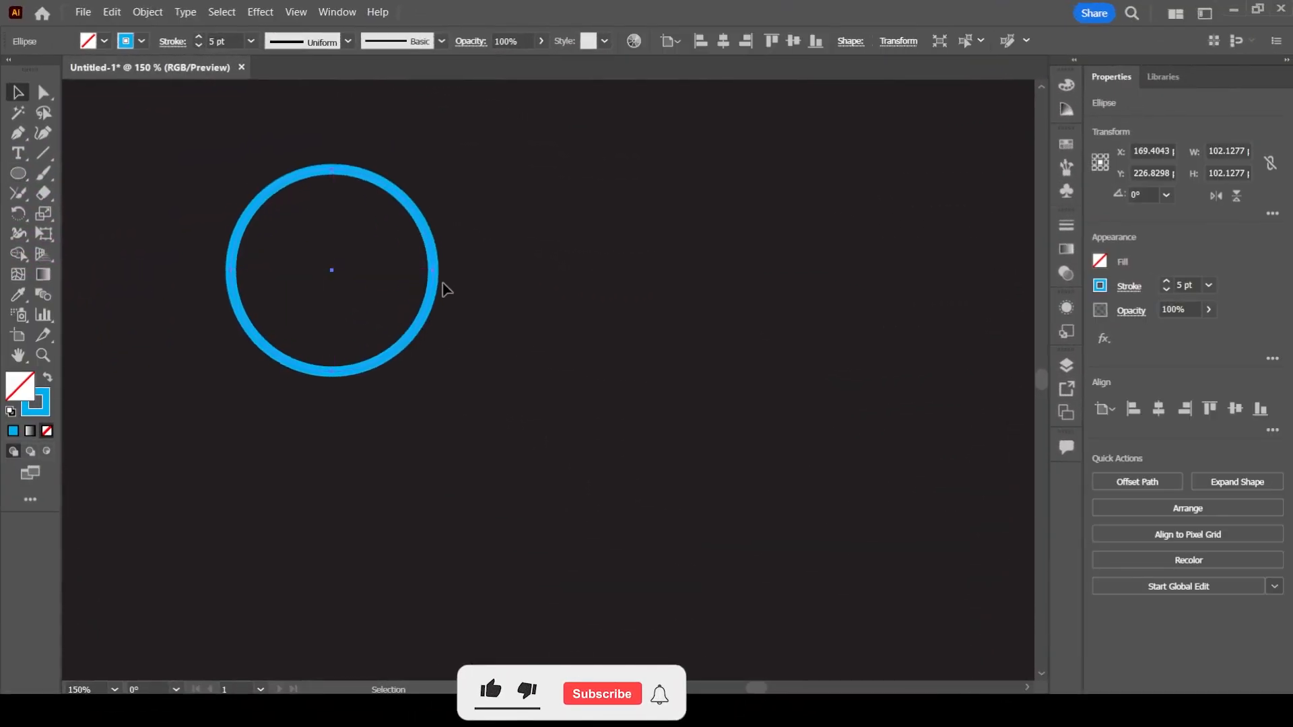
Copy the blue ring twice to its right in a straight row and recolour the copies' strokes red and yellow
{"action": "left_click_drag", "start_coordinate": [441, 289], "coordinate": [889, 297]}
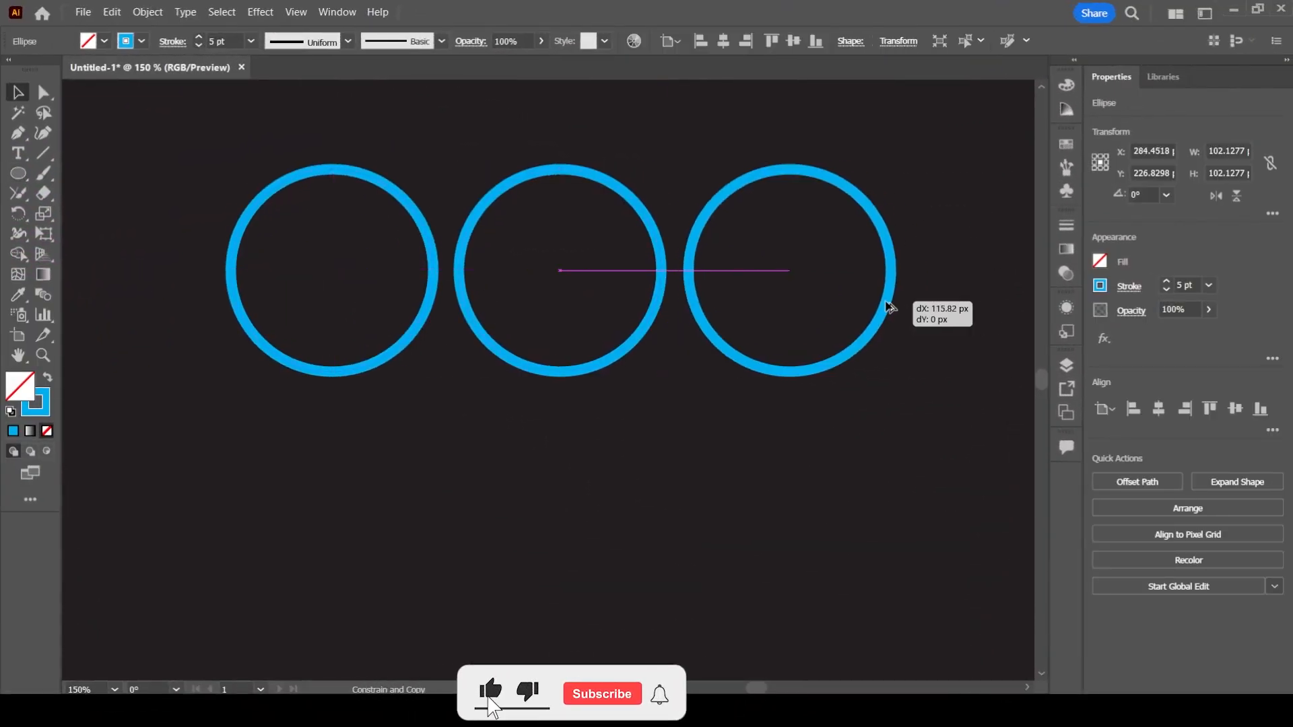
{"action": "left_click", "coordinate": [583, 246]}
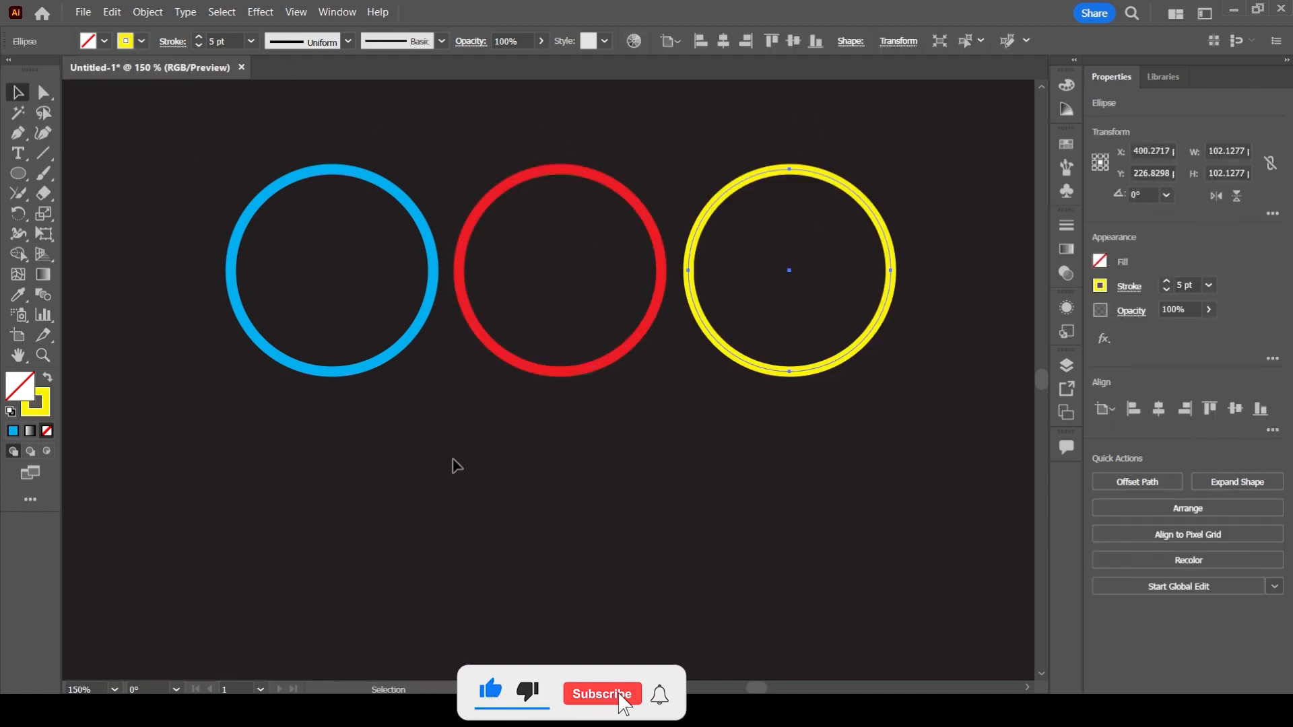
Place two more ring copies as a lower row overlapping the upper one, with a light green stroke on the left ring and magenta on the right
{"action": "left_click_drag", "start_coordinate": [361, 380], "coordinate": [470, 509]}
{"action": "mouse_move", "coordinate": [521, 458]}
{"action": "left_mouse_down"}
{"action": "mouse_move", "coordinate": [769, 458]}
{"action": "mouse_move", "coordinate": [752, 457]}
{"action": "left_mouse_up"}
{"action": "left_click", "coordinate": [141, 41]}
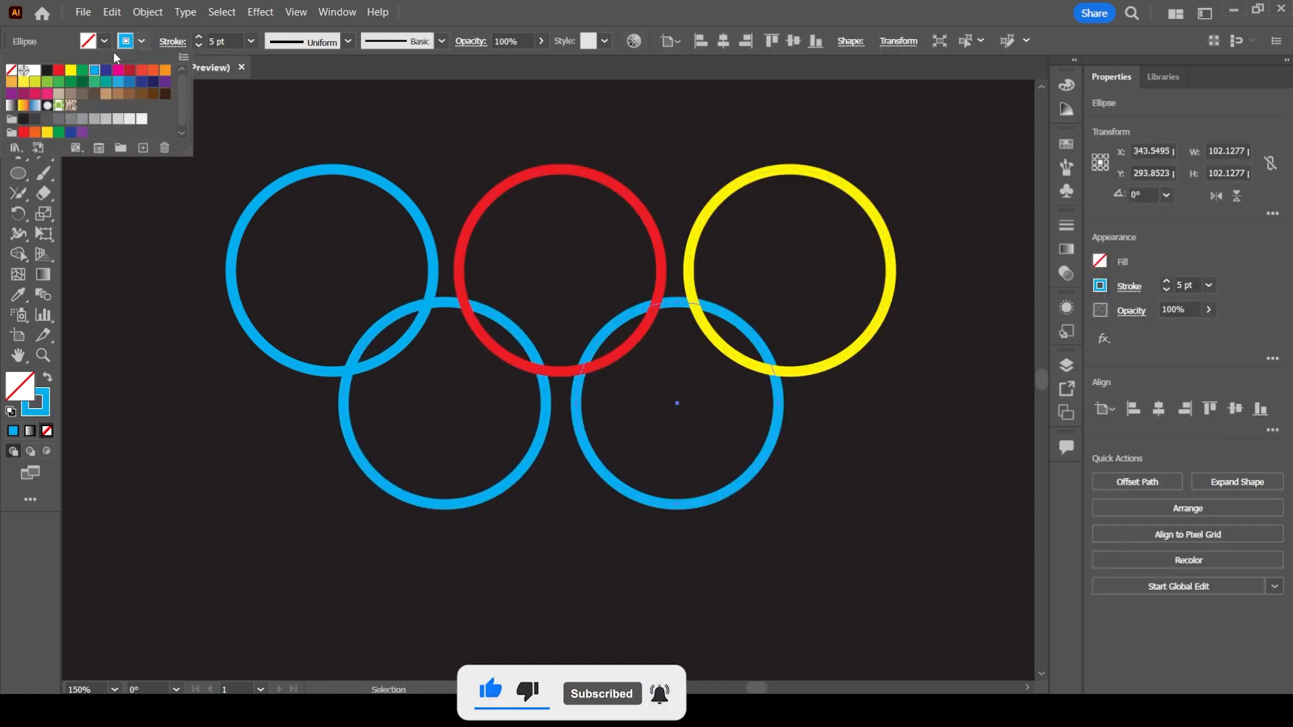
{"action": "left_click", "coordinate": [46, 81]}
{"action": "left_click", "coordinate": [117, 70]}
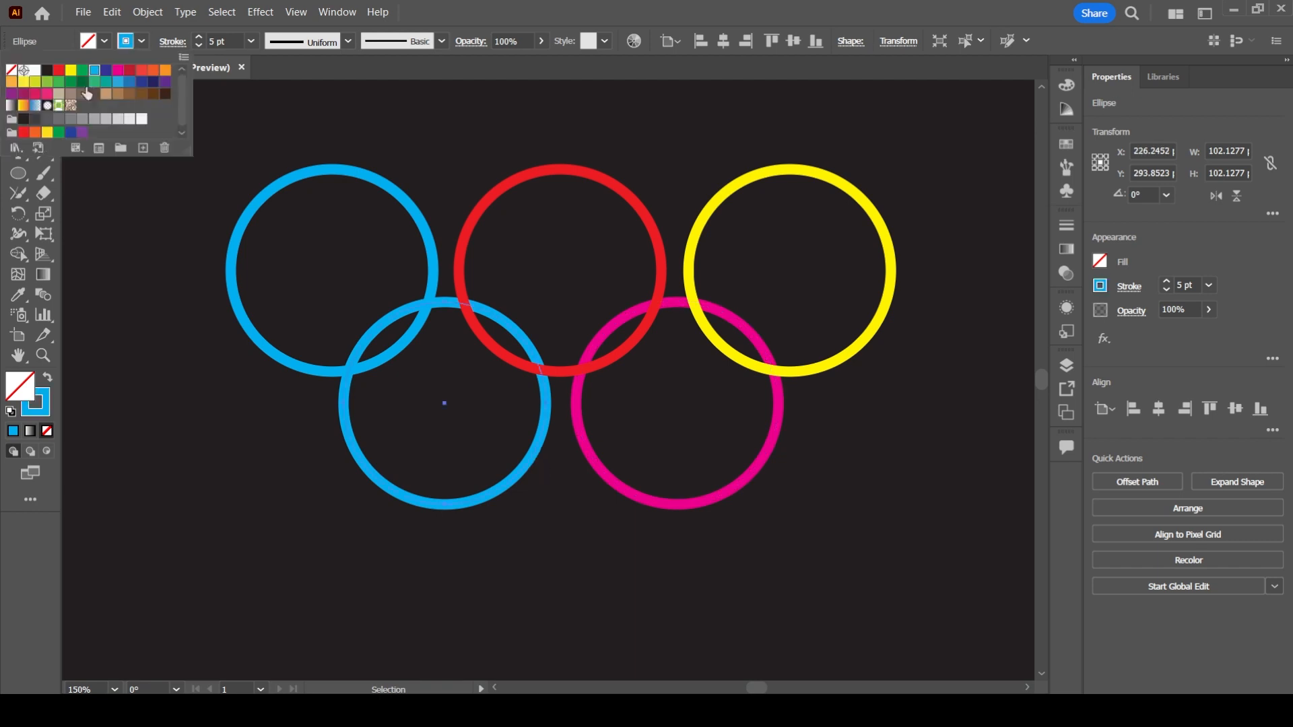
{"action": "left_click", "coordinate": [47, 82]}
{"action": "left_click", "coordinate": [633, 7]}
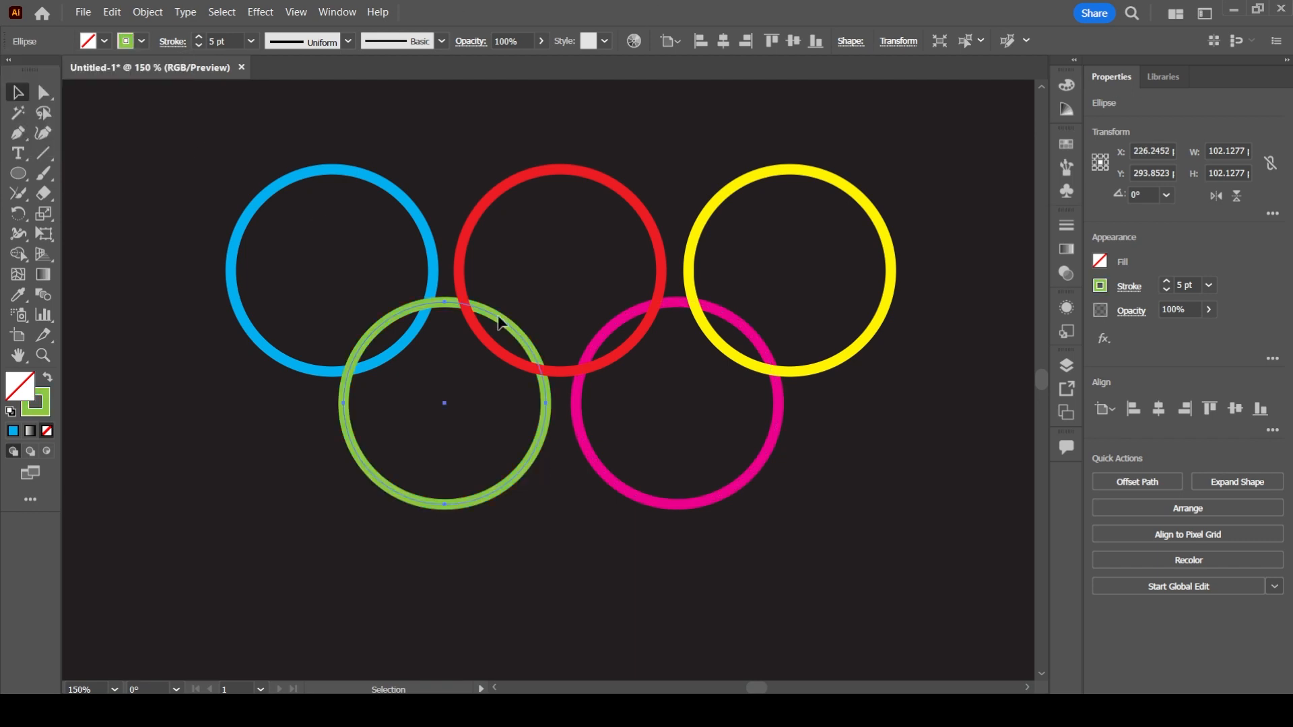
Select all five rings and make an Intertwine object from them
{"action": "left_click_drag", "start_coordinate": [187, 126], "coordinate": [881, 516]}
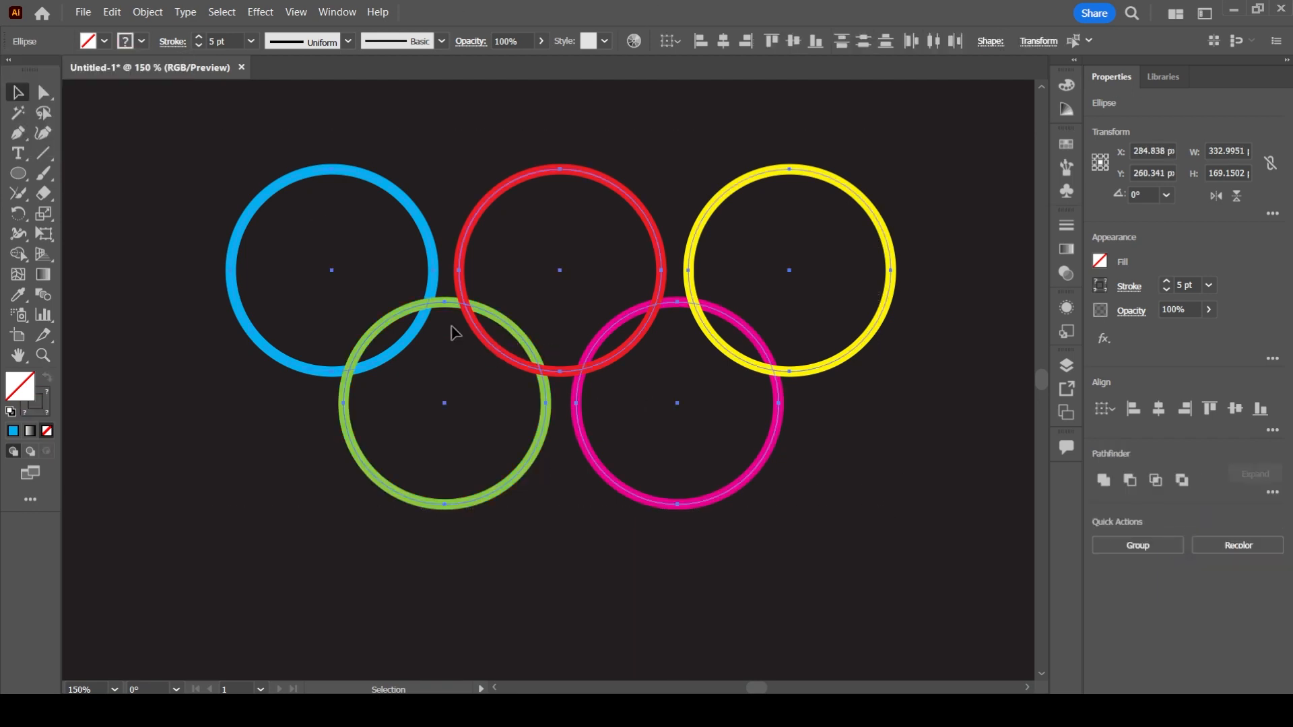
{"action": "scroll", "coordinate": [409, 312], "scroll_direction": "up", "scroll_amount": 2}
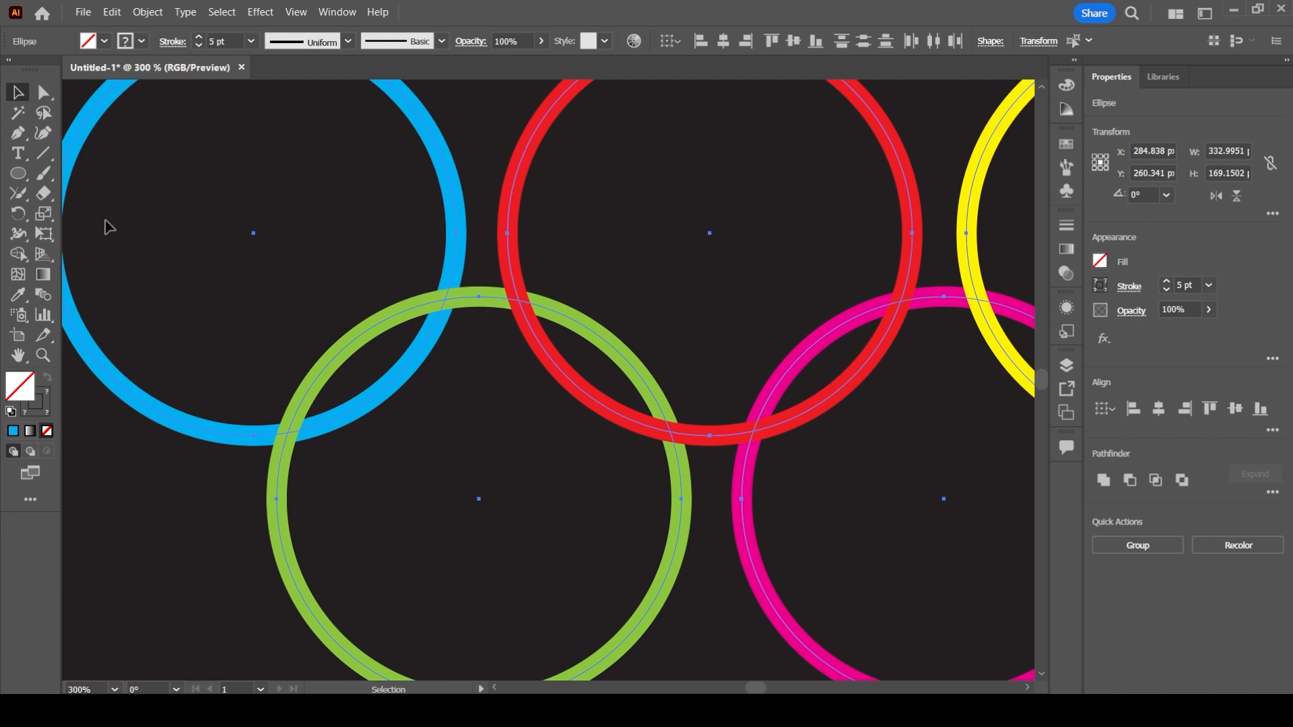
{"action": "left_click", "coordinate": [149, 12]}
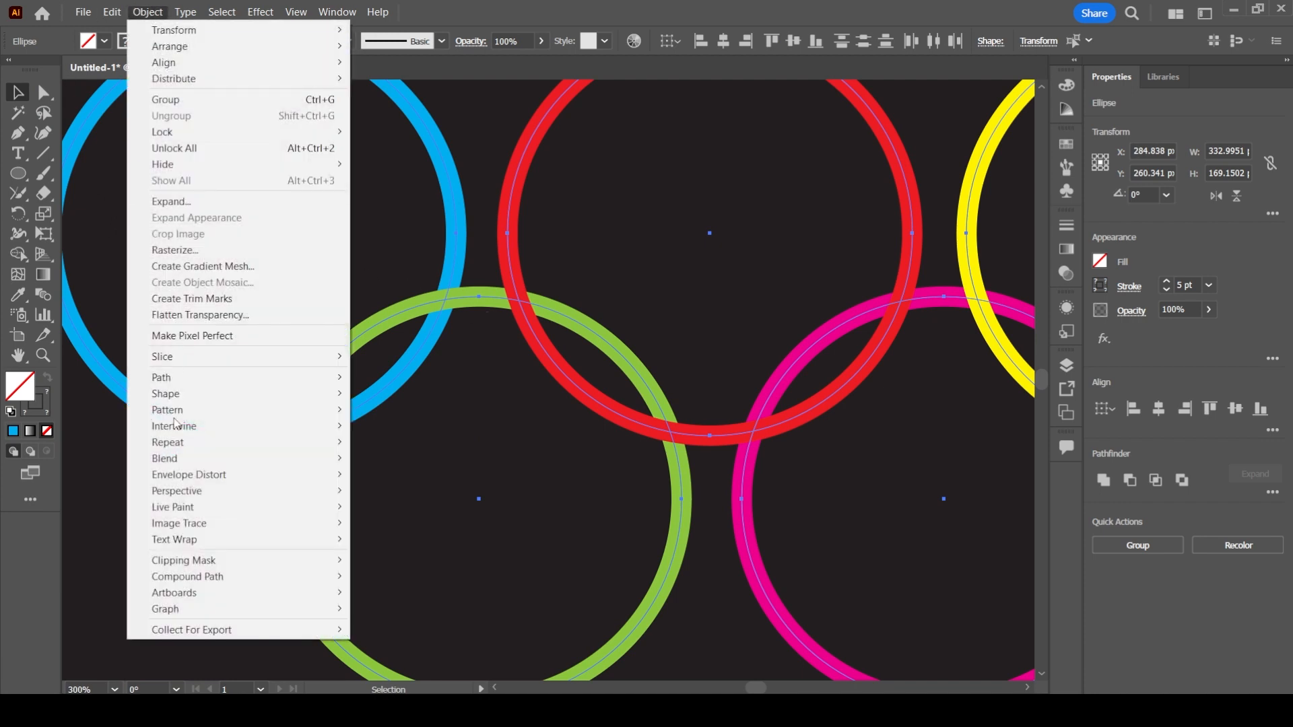
{"action": "mouse_move", "coordinate": [199, 425]}
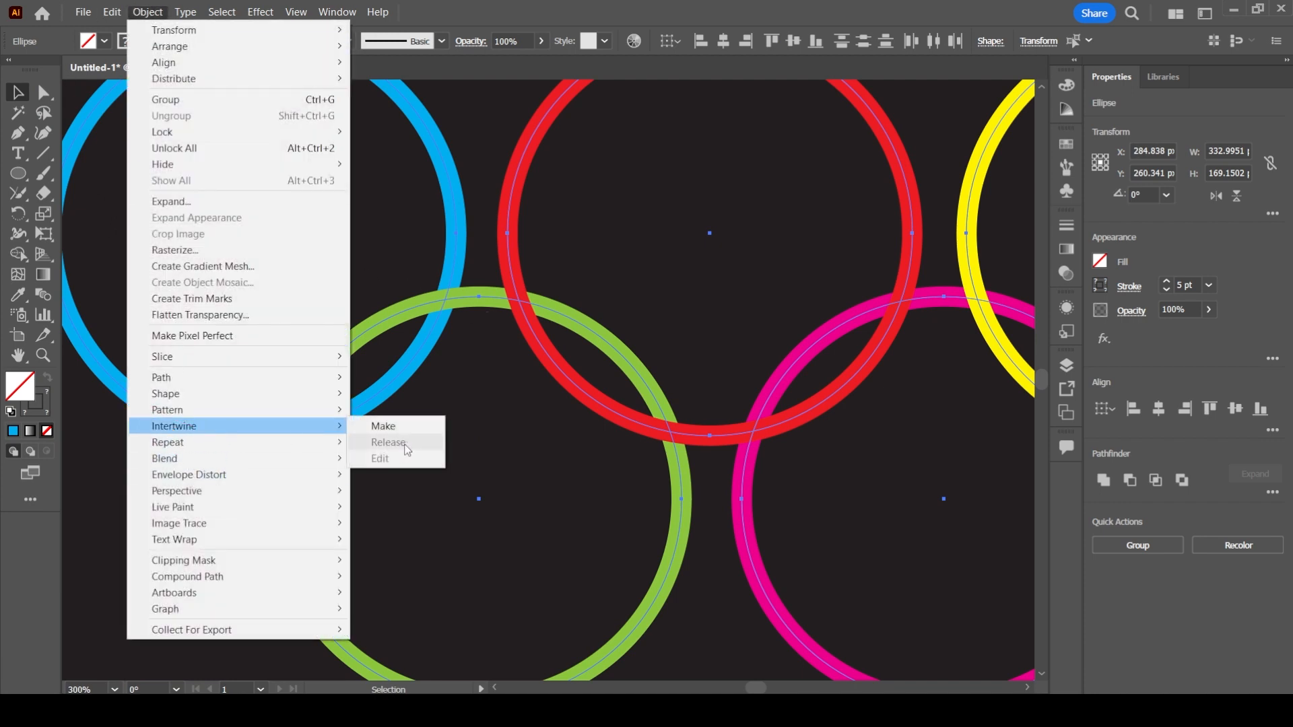
{"action": "left_click", "coordinate": [407, 424]}
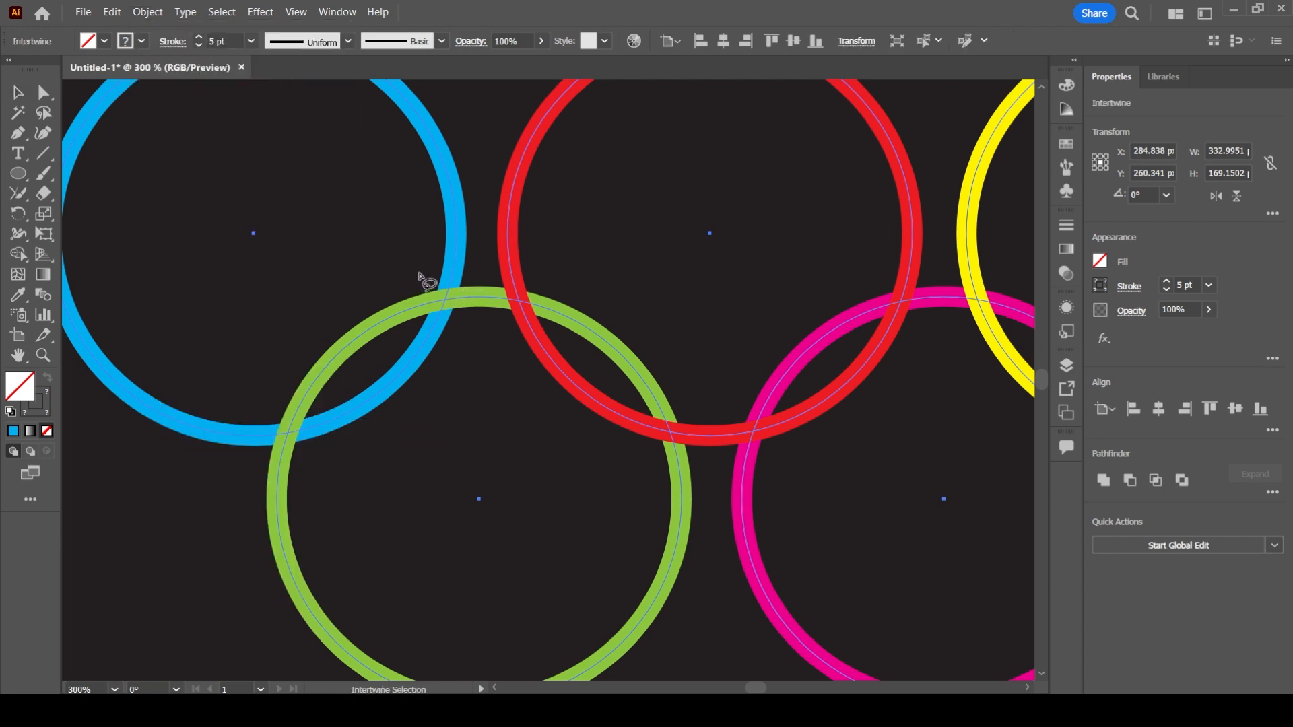
Interlock the rings: blue over green at their upper crossing, green over red at their lower crossing, magenta over red and yellow at the upper crossings
{"action": "mouse_move", "coordinate": [420, 272]}
{"action": "left_mouse_down"}
{"action": "mouse_move", "coordinate": [437, 346]}
{"action": "mouse_move", "coordinate": [465, 345]}
{"action": "mouse_move", "coordinate": [479, 283]}
{"action": "mouse_move", "coordinate": [468, 262]}
{"action": "mouse_move", "coordinate": [418, 283]}
{"action": "left_mouse_up"}
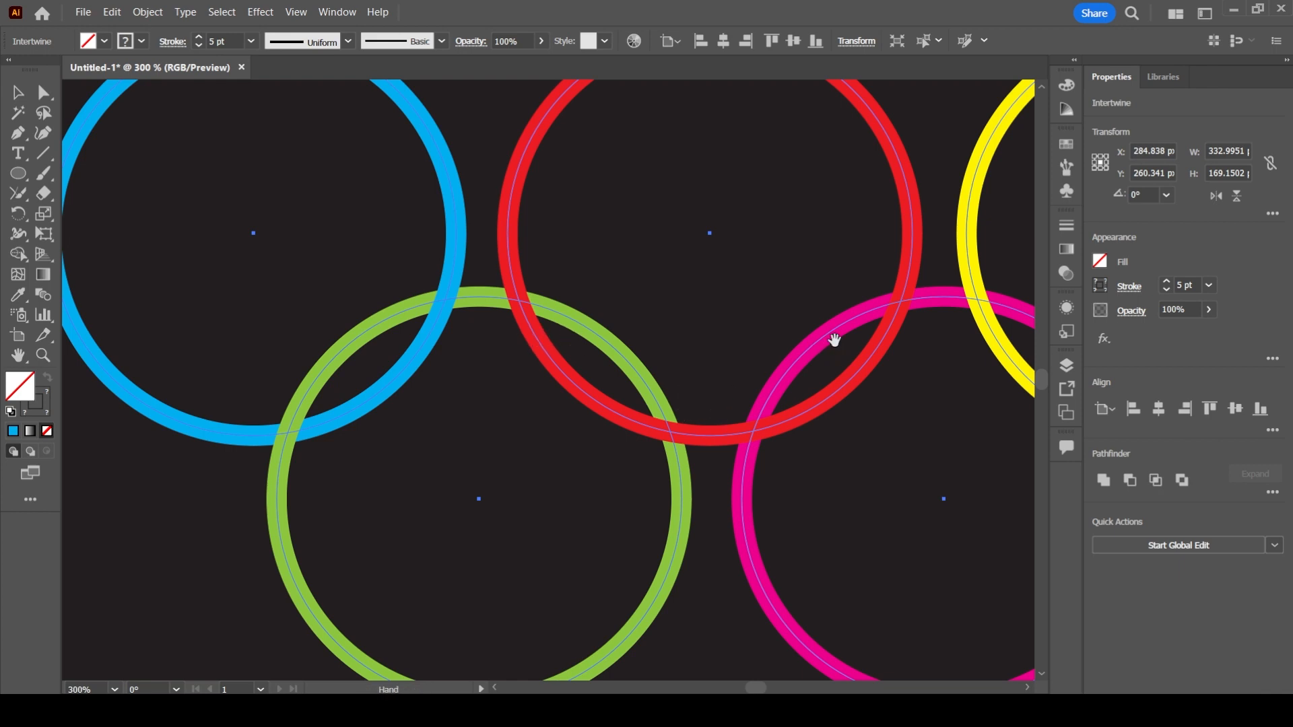
{"action": "left_click_drag", "start_coordinate": [835, 341], "coordinate": [718, 337]}
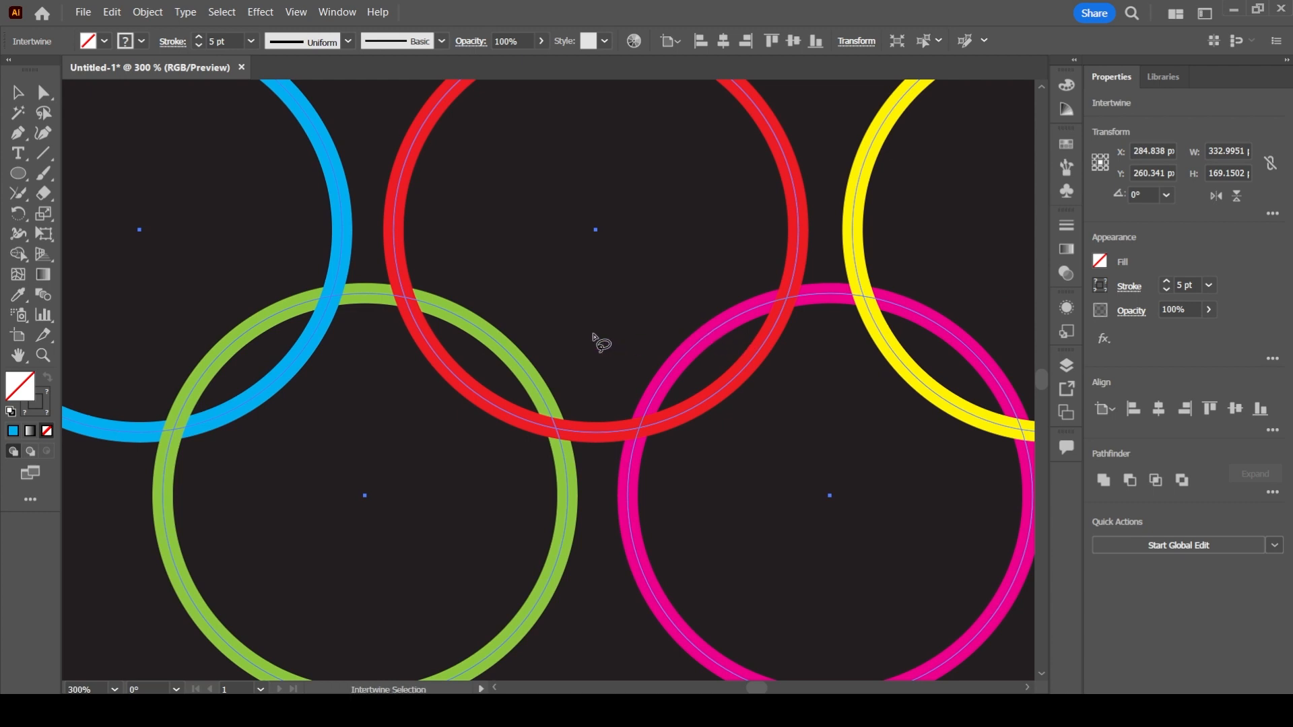
{"action": "mouse_move", "coordinate": [564, 389]}
{"action": "left_mouse_down"}
{"action": "mouse_move", "coordinate": [514, 438]}
{"action": "mouse_move", "coordinate": [532, 459]}
{"action": "mouse_move", "coordinate": [582, 456]}
{"action": "mouse_move", "coordinate": [553, 399]}
{"action": "left_mouse_up"}
{"action": "mouse_move", "coordinate": [765, 261]}
{"action": "left_mouse_down"}
{"action": "mouse_move", "coordinate": [756, 314]}
{"action": "mouse_move", "coordinate": [780, 342]}
{"action": "mouse_move", "coordinate": [803, 343]}
{"action": "mouse_move", "coordinate": [826, 273]}
{"action": "mouse_move", "coordinate": [766, 264]}
{"action": "left_mouse_up"}
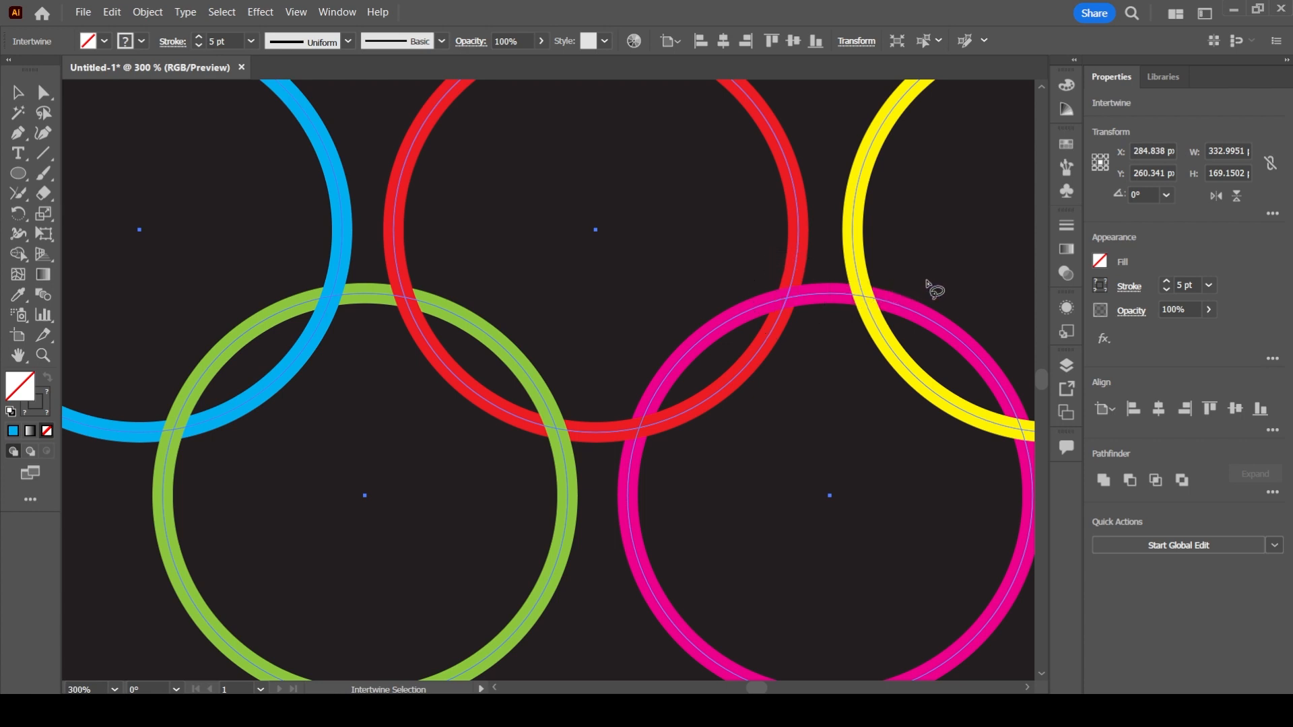
{"action": "mouse_move", "coordinate": [888, 257]}
{"action": "left_mouse_down"}
{"action": "mouse_move", "coordinate": [837, 280]}
{"action": "mouse_move", "coordinate": [825, 309]}
{"action": "mouse_move", "coordinate": [835, 334]}
{"action": "mouse_move", "coordinate": [907, 327]}
{"action": "mouse_move", "coordinate": [929, 280]}
{"action": "mouse_move", "coordinate": [874, 261]}
{"action": "left_mouse_up"}
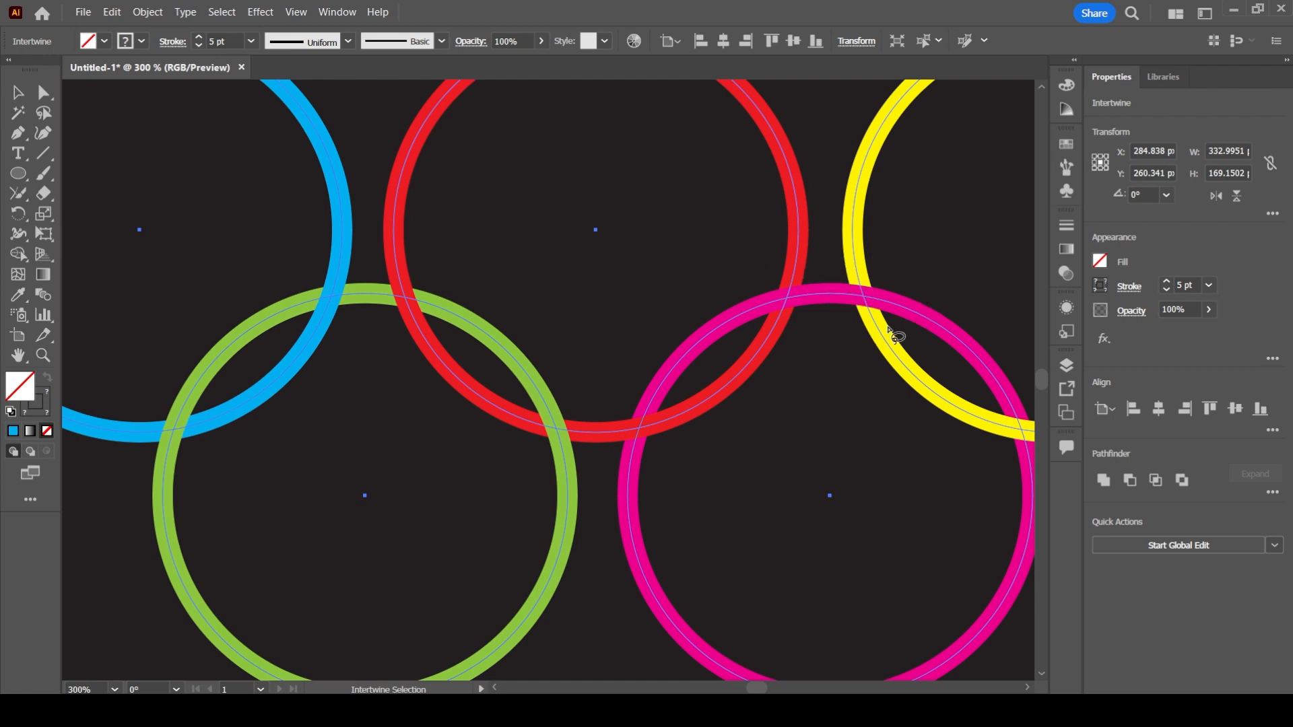
{"action": "left_click_drag", "start_coordinate": [895, 332], "coordinate": [685, 289]}
{"action": "mouse_move", "coordinate": [807, 363]}
{"action": "left_mouse_down"}
{"action": "mouse_move", "coordinate": [783, 423]}
{"action": "mouse_move", "coordinate": [814, 445]}
{"action": "mouse_move", "coordinate": [856, 415]}
{"action": "mouse_move", "coordinate": [853, 355]}
{"action": "mouse_move", "coordinate": [825, 359]}
{"action": "mouse_move", "coordinate": [857, 364]}
{"action": "left_mouse_up"}
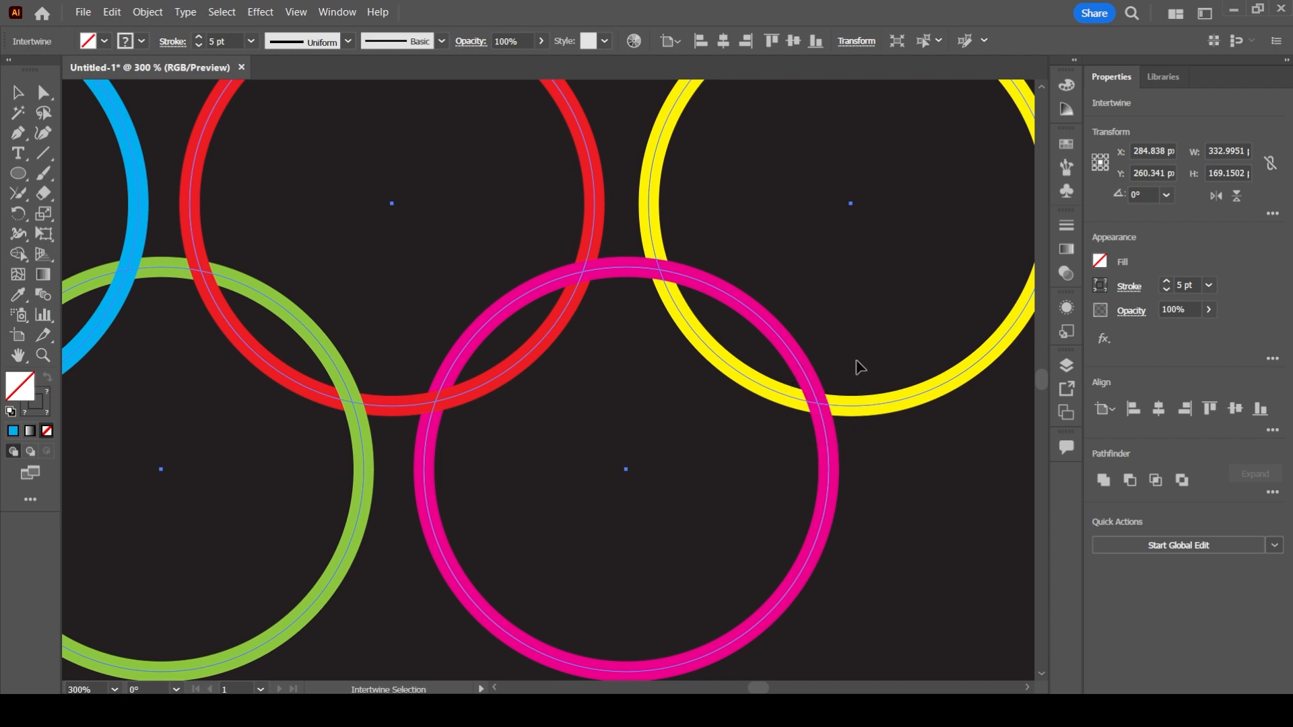
{"action": "left_click_drag", "start_coordinate": [577, 395], "coordinate": [724, 377]}
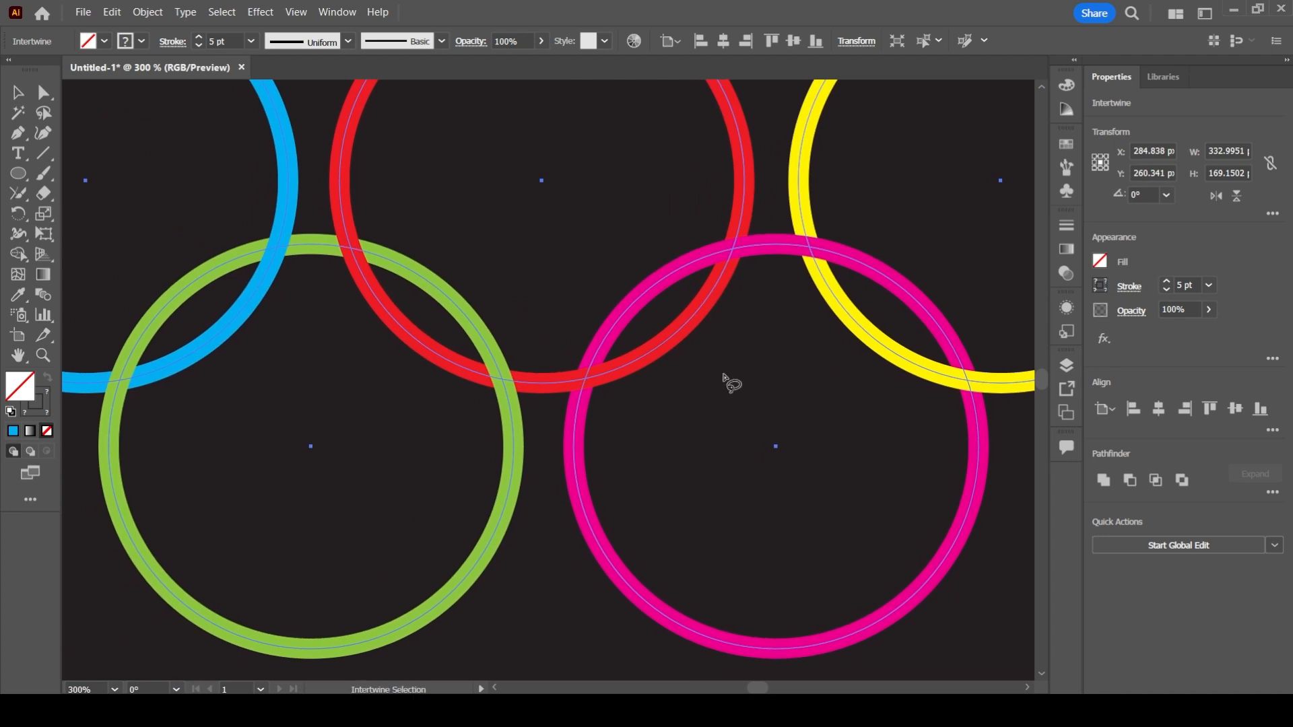
{"action": "key", "text": "ctrl+0"}
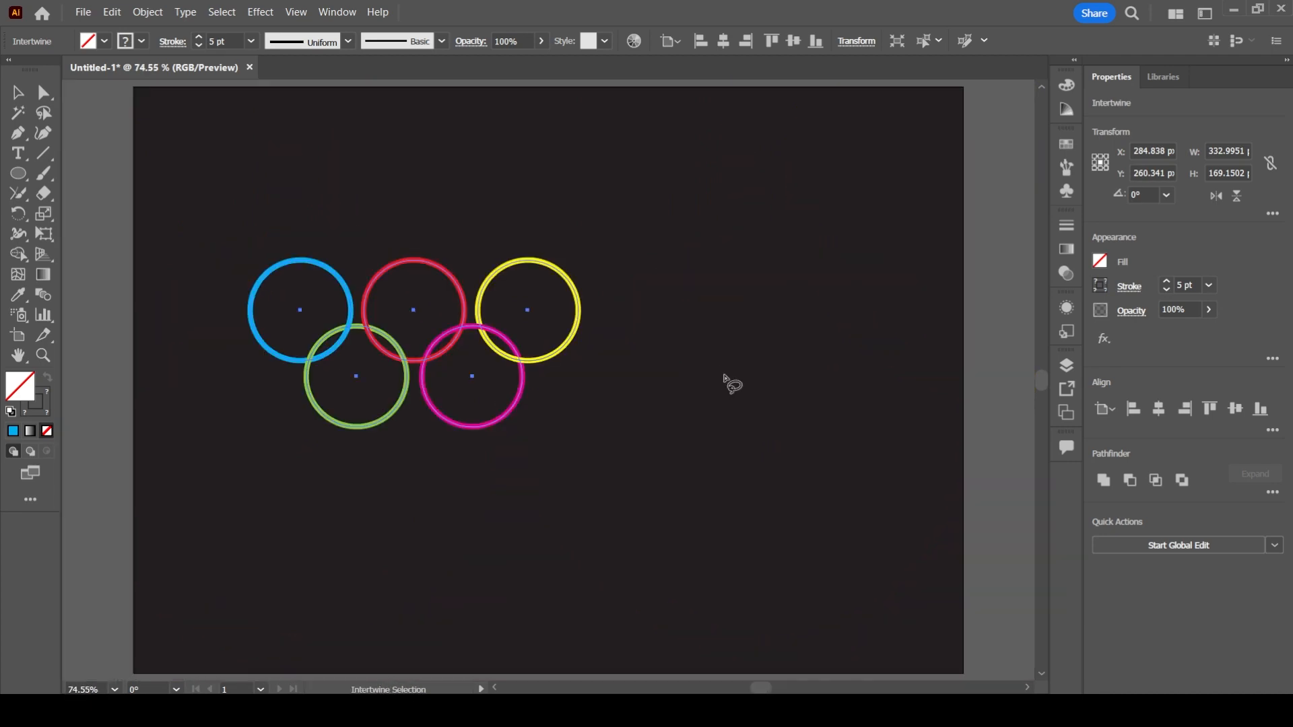
Leave the overlap editing and select the whole intertwined ring object
{"action": "left_click", "coordinate": [18, 92]}
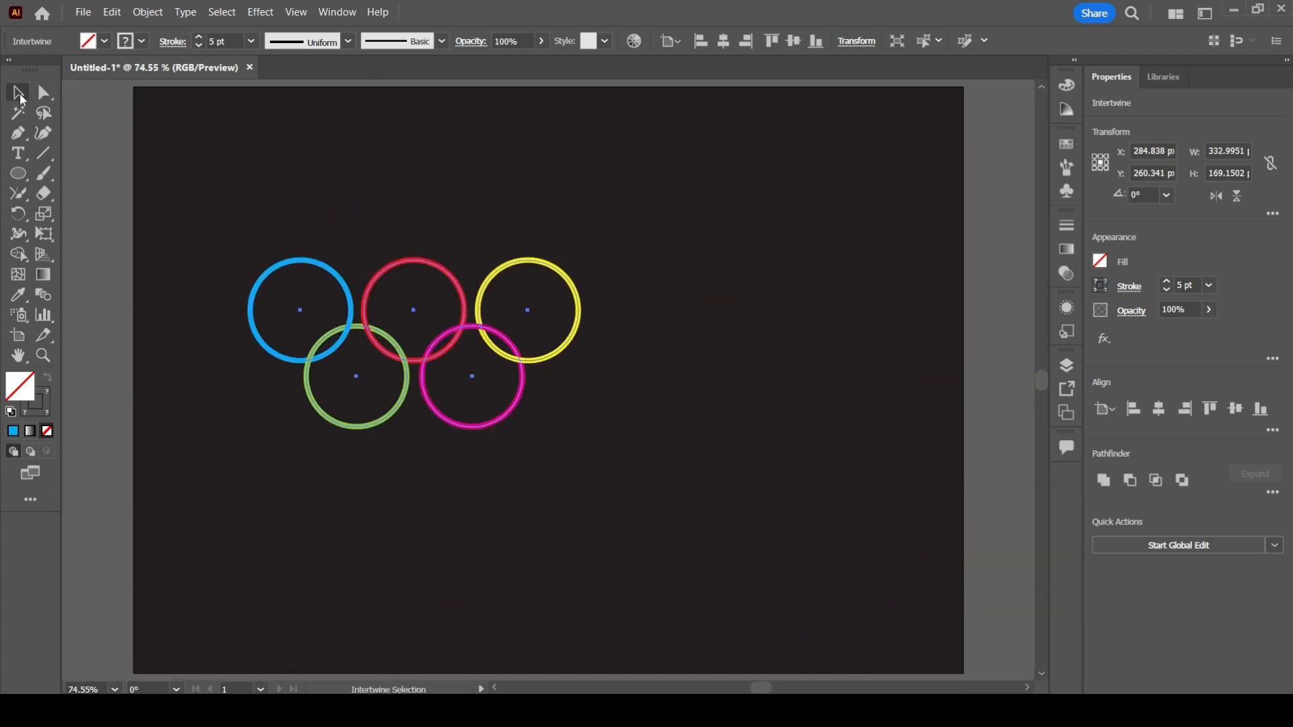
{"action": "left_click", "coordinate": [301, 201]}
{"action": "left_click_drag", "start_coordinate": [231, 196], "coordinate": [707, 513]}
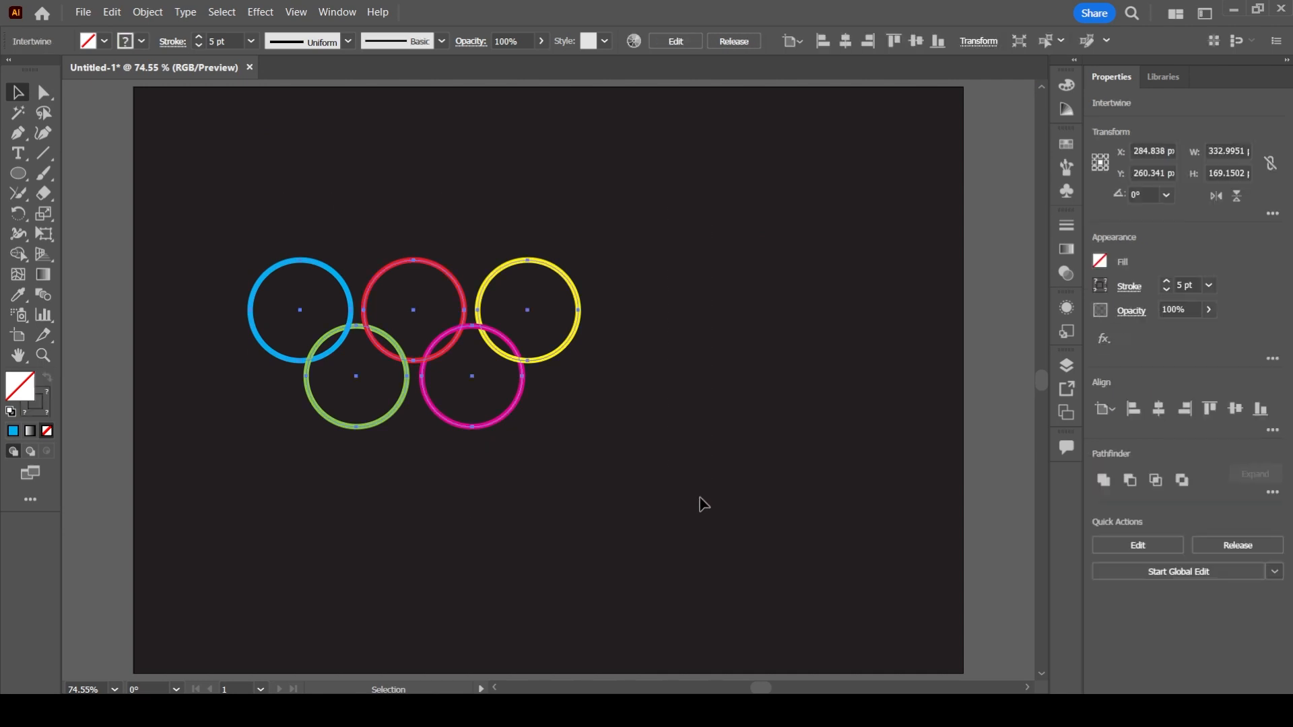
{"action": "scroll", "coordinate": [337, 347], "scroll_direction": "up", "scroll_amount": 2}
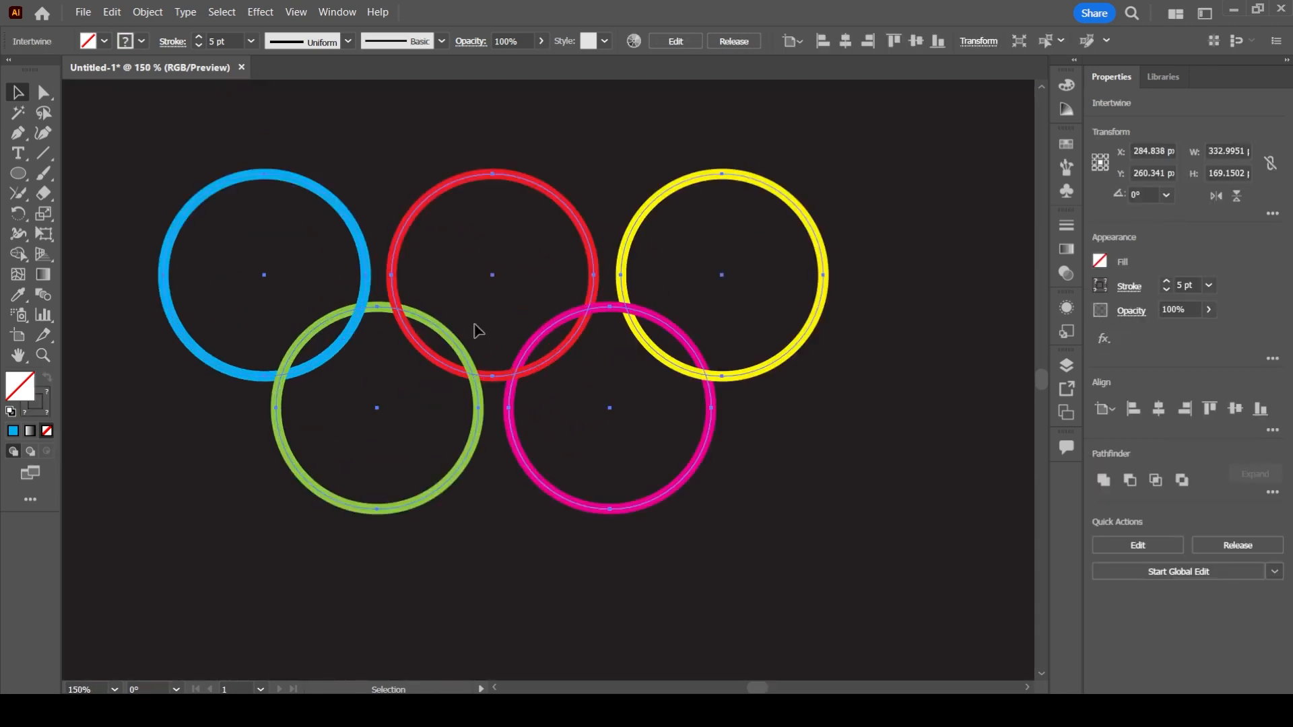
{"action": "left_click_drag", "start_coordinate": [427, 316], "coordinate": [506, 341]}
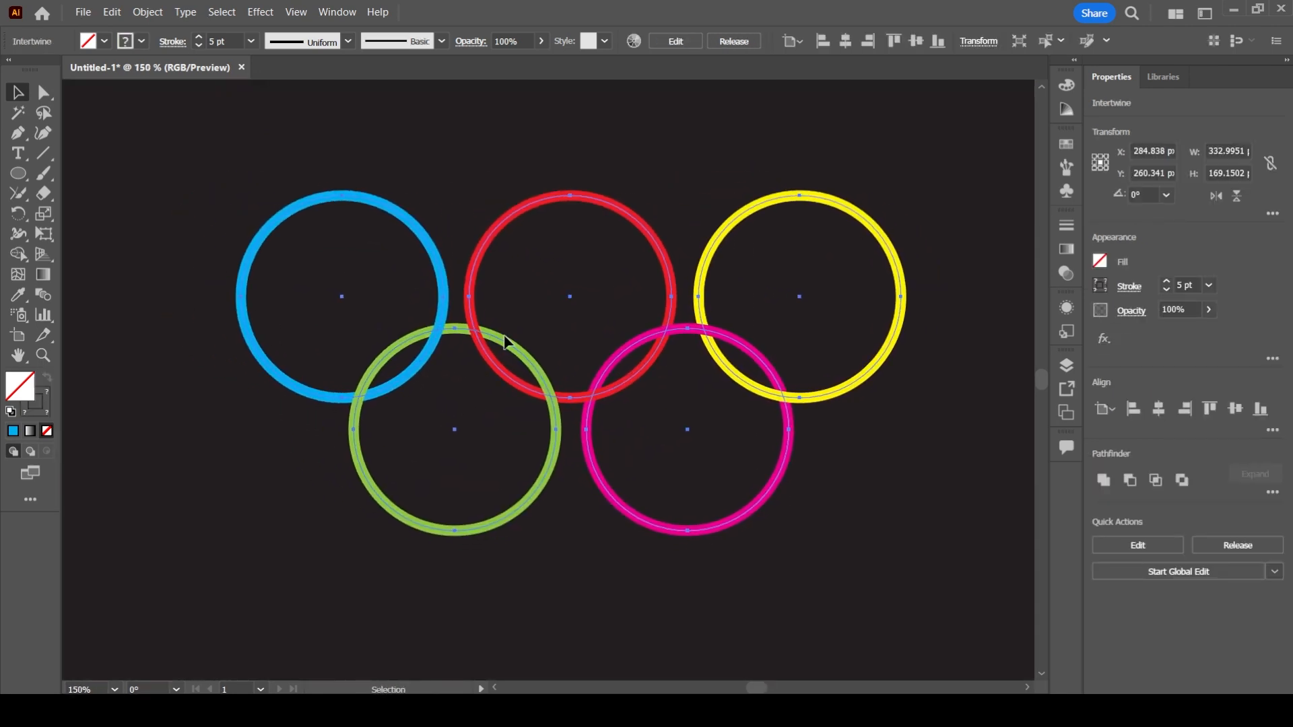